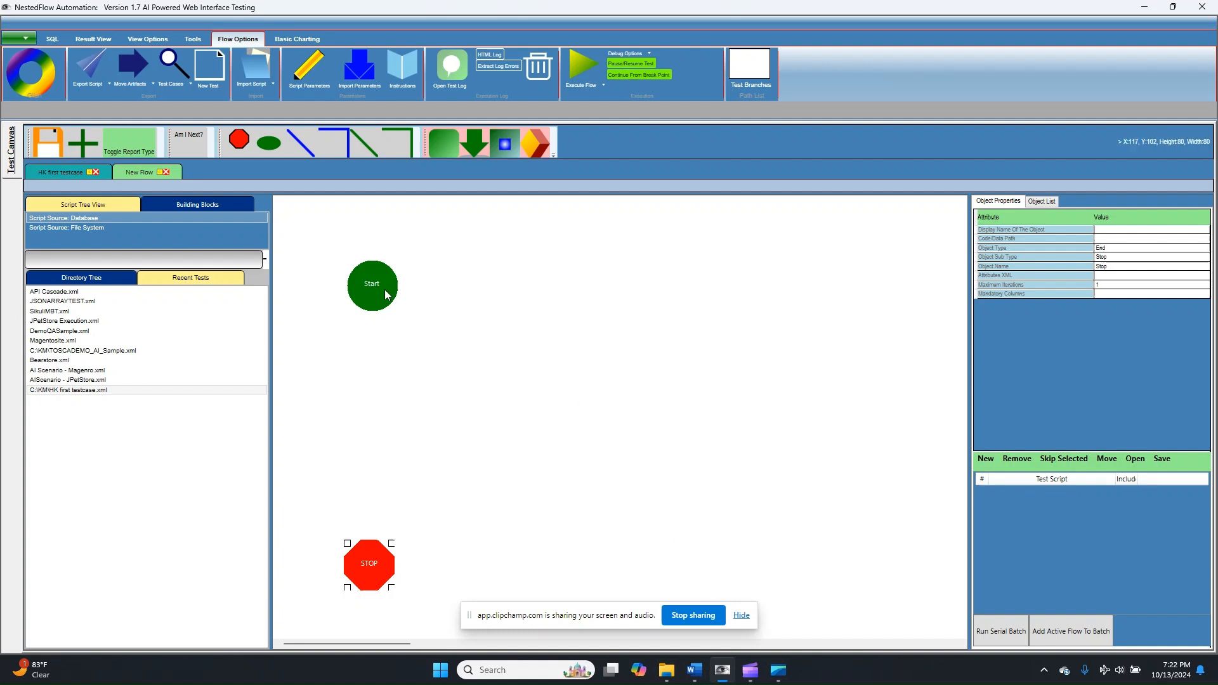
- Move the Start node slightly up on the New Flow canvas and review the flow's instruction note
drag(384, 294, 378, 275)
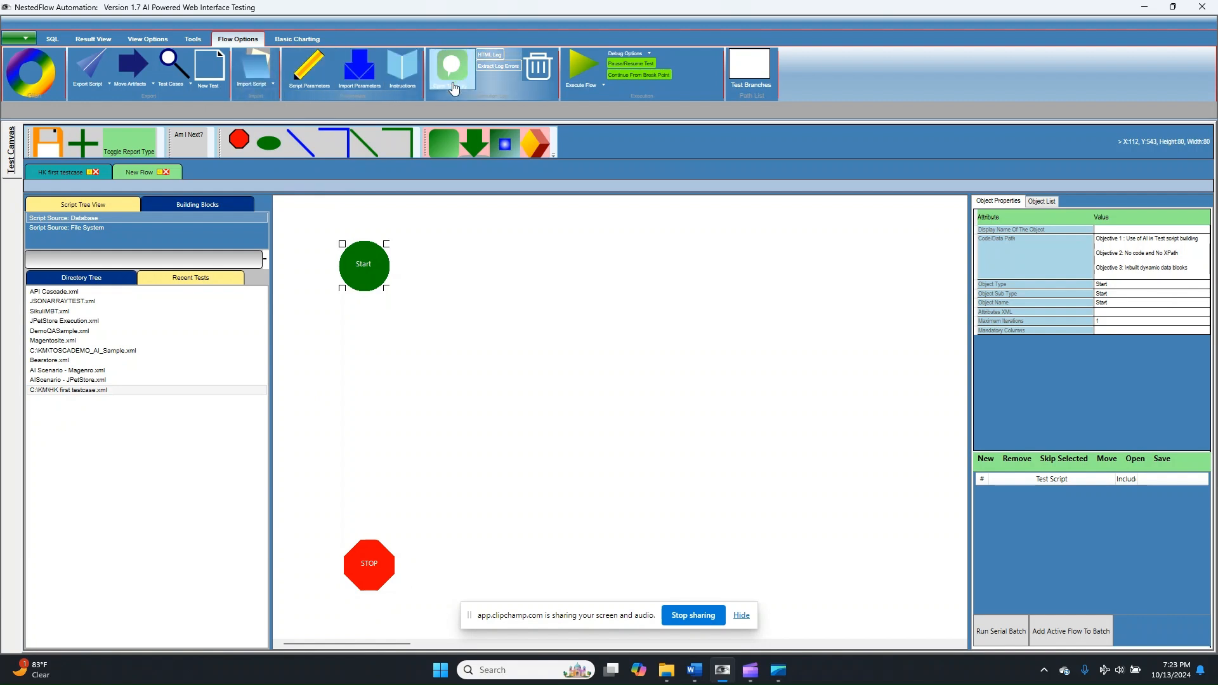
click(406, 65)
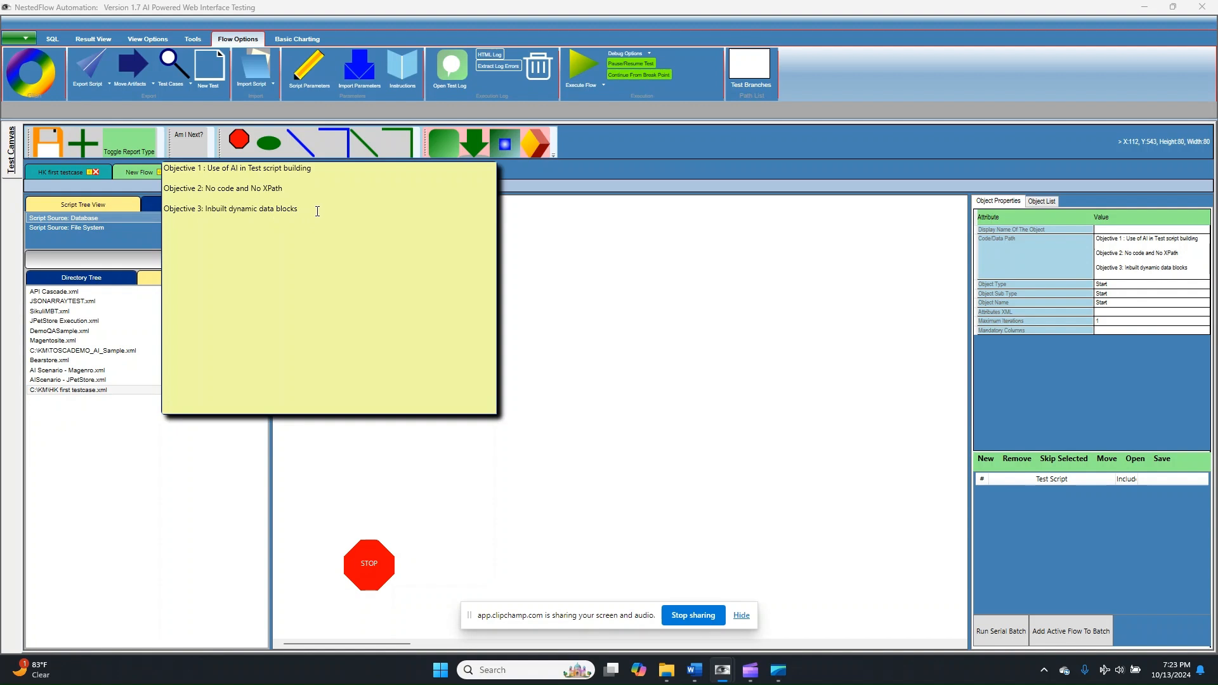
key(Escape)
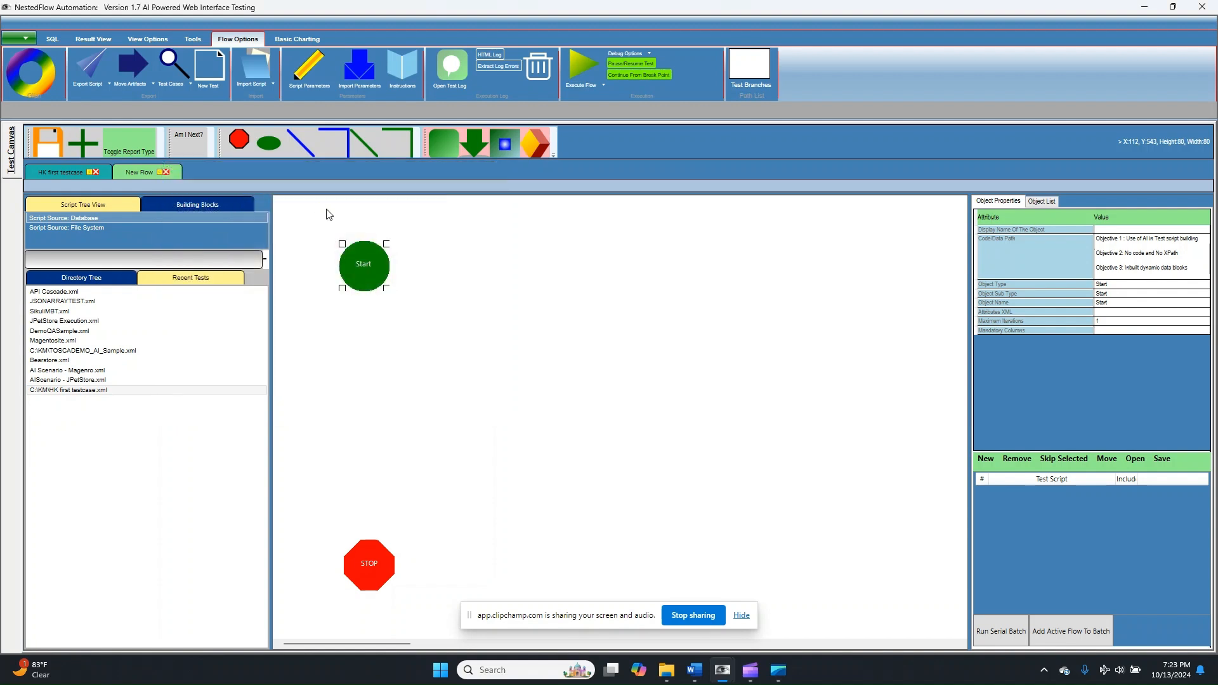
click(90, 148)
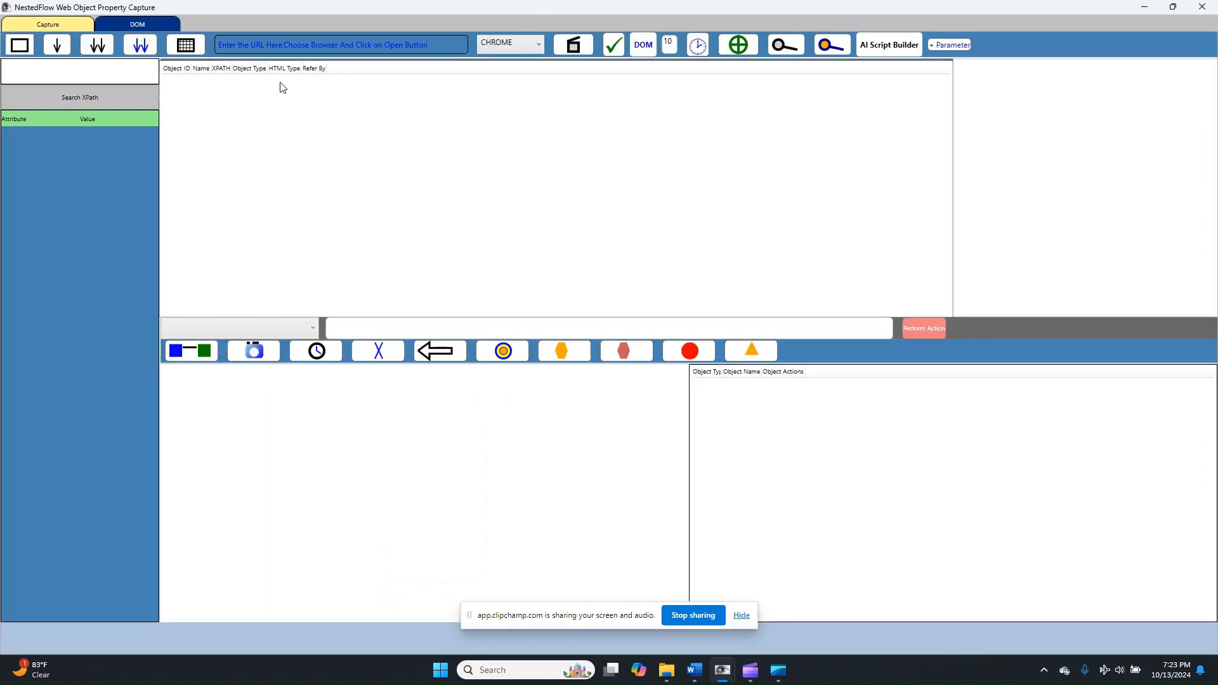
click(306, 41)
text(https://)
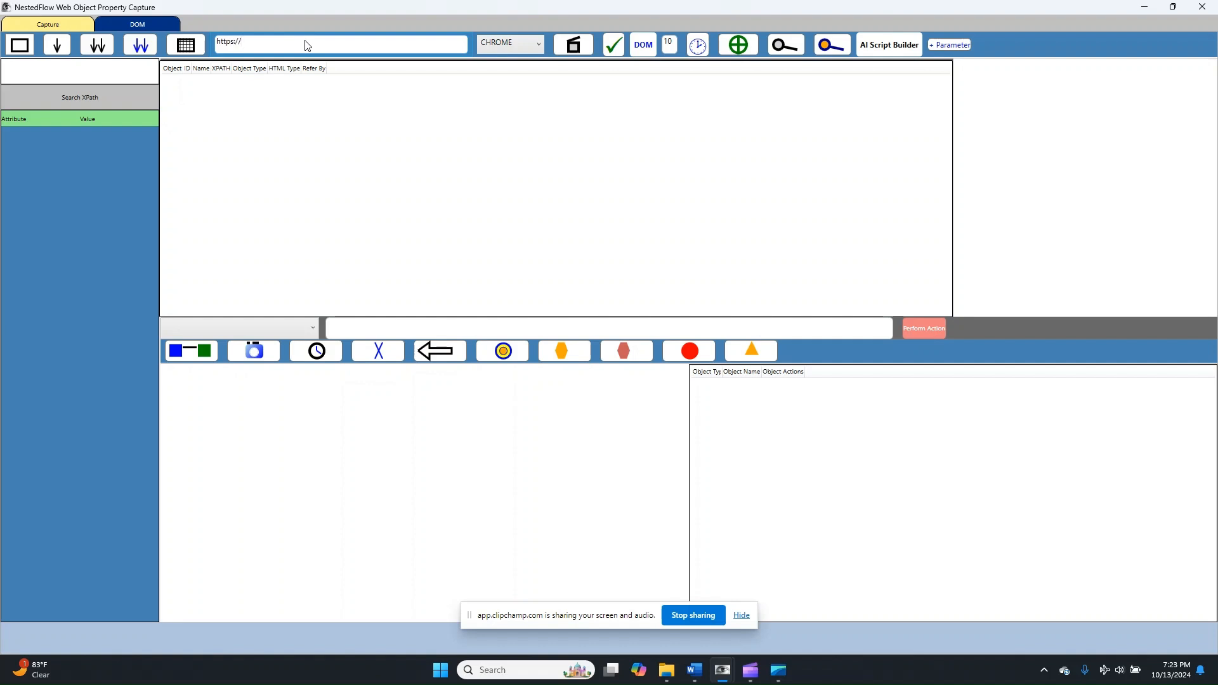
text(jpetstore-as)
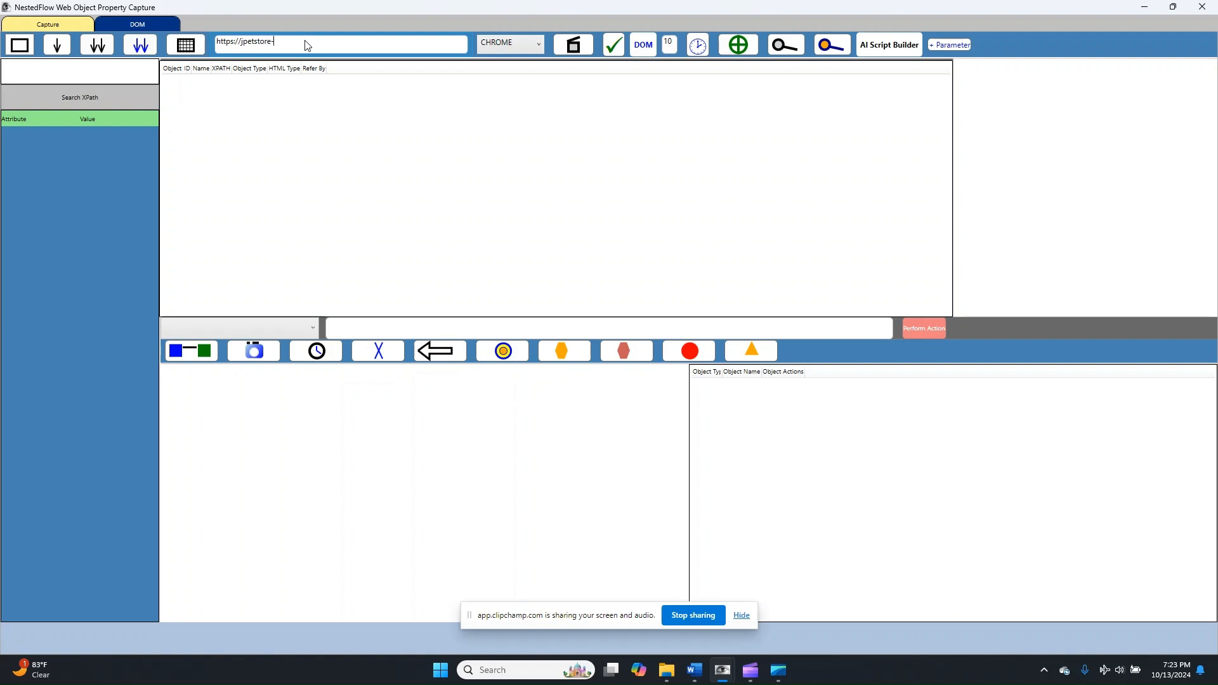
text(.aspectran.com/)
click(575, 48)
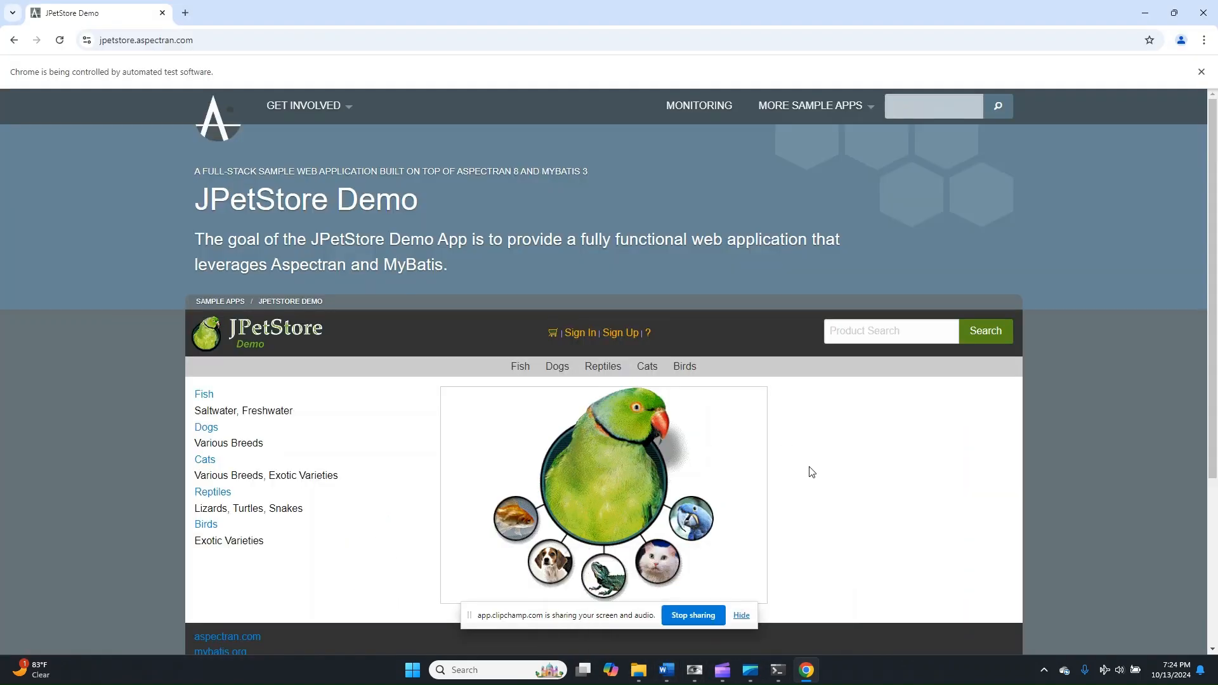
- Switch back to the capture window, start the AI Script Builder, and move the Action Simulator clear of the JPetStore content
click(695, 671)
click(765, 606)
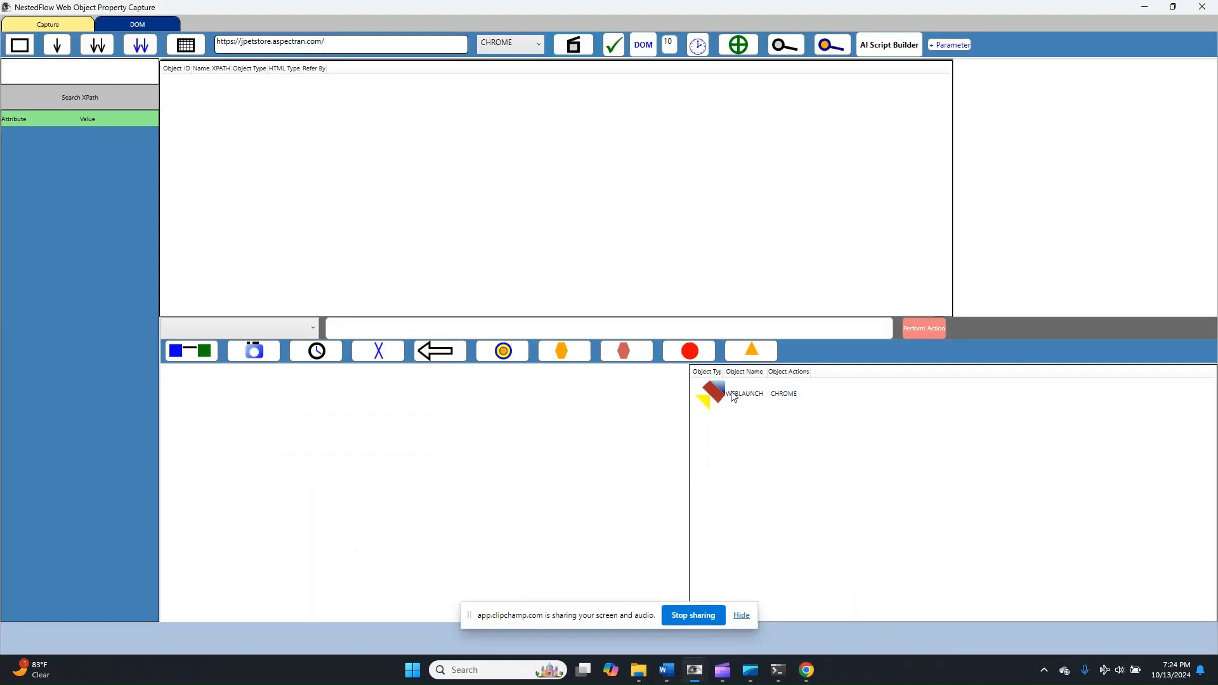
click(871, 48)
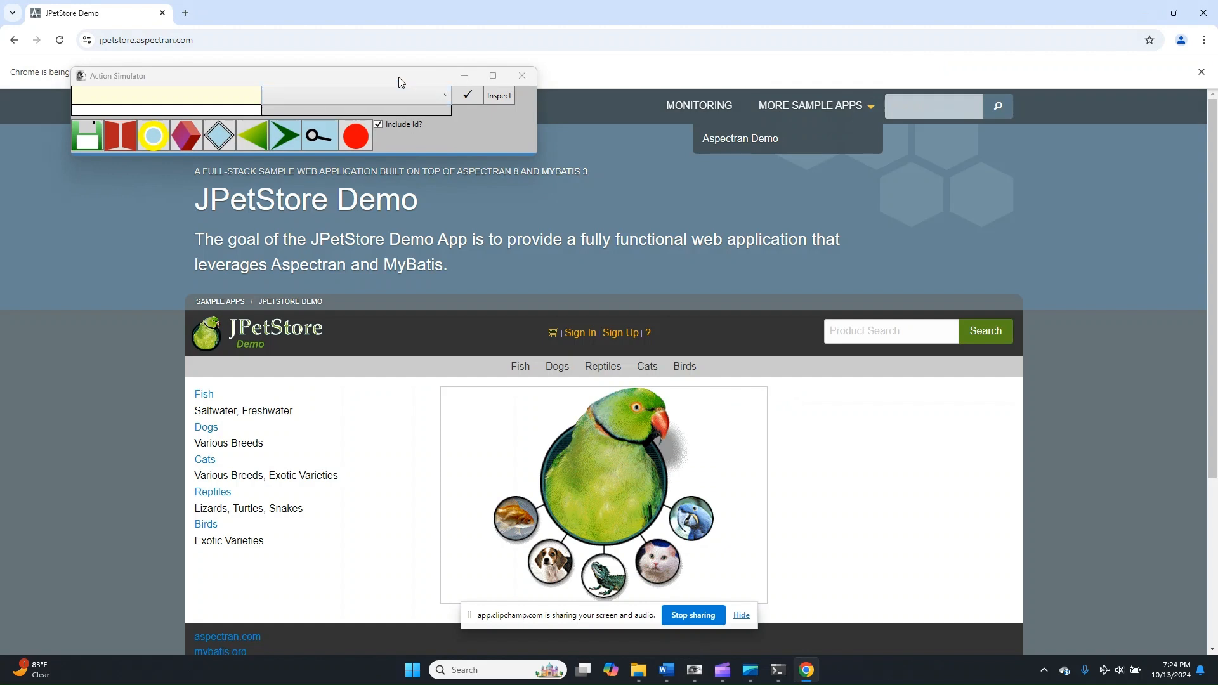
drag(397, 76, 977, 124)
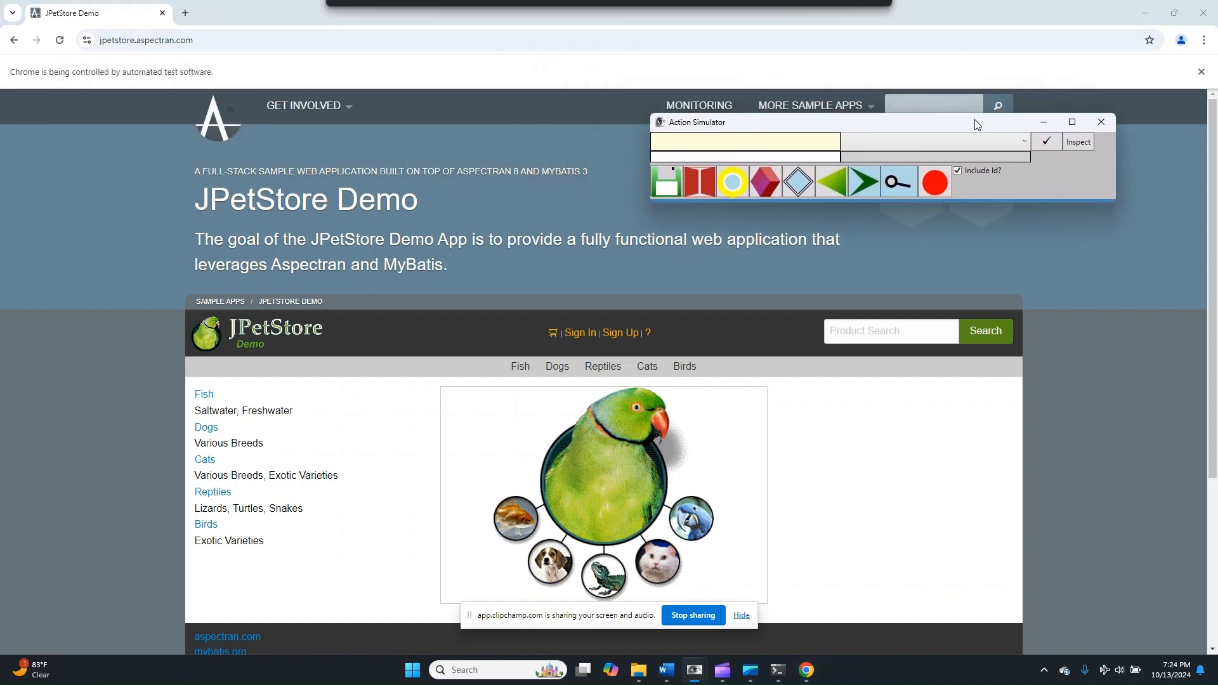
- Set the object name to Sign In with the Click action and run it in the Action Simulator
click(722, 141)
text(Sign In)
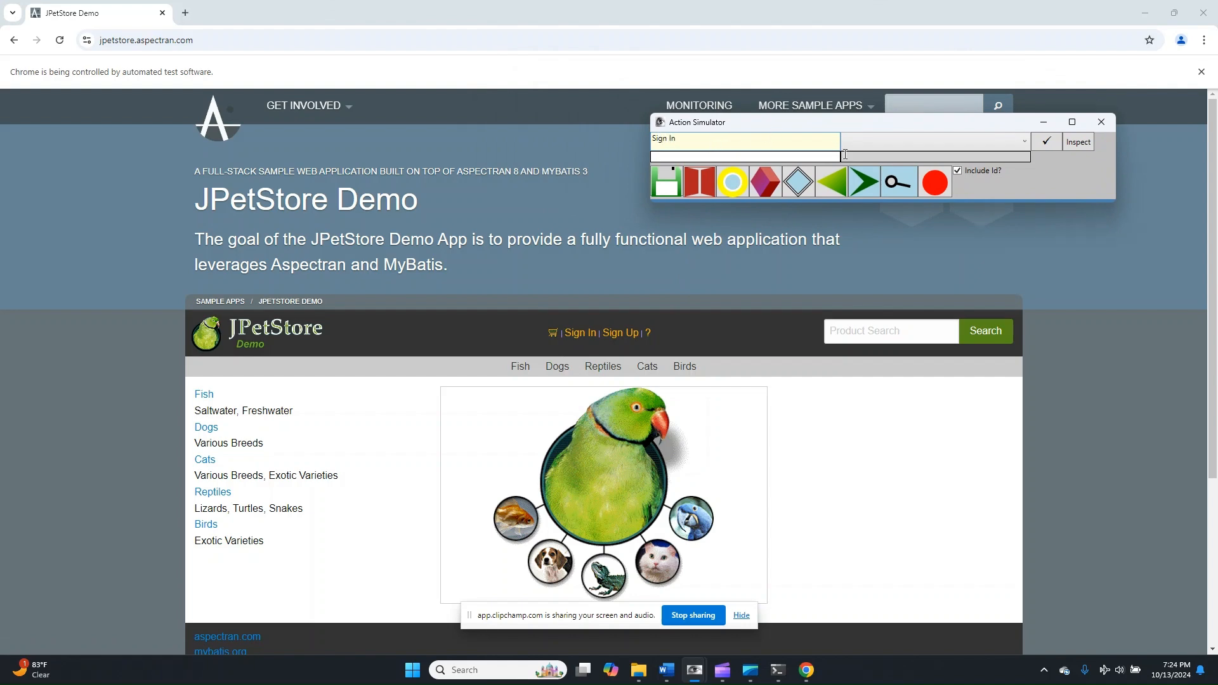
click(865, 143)
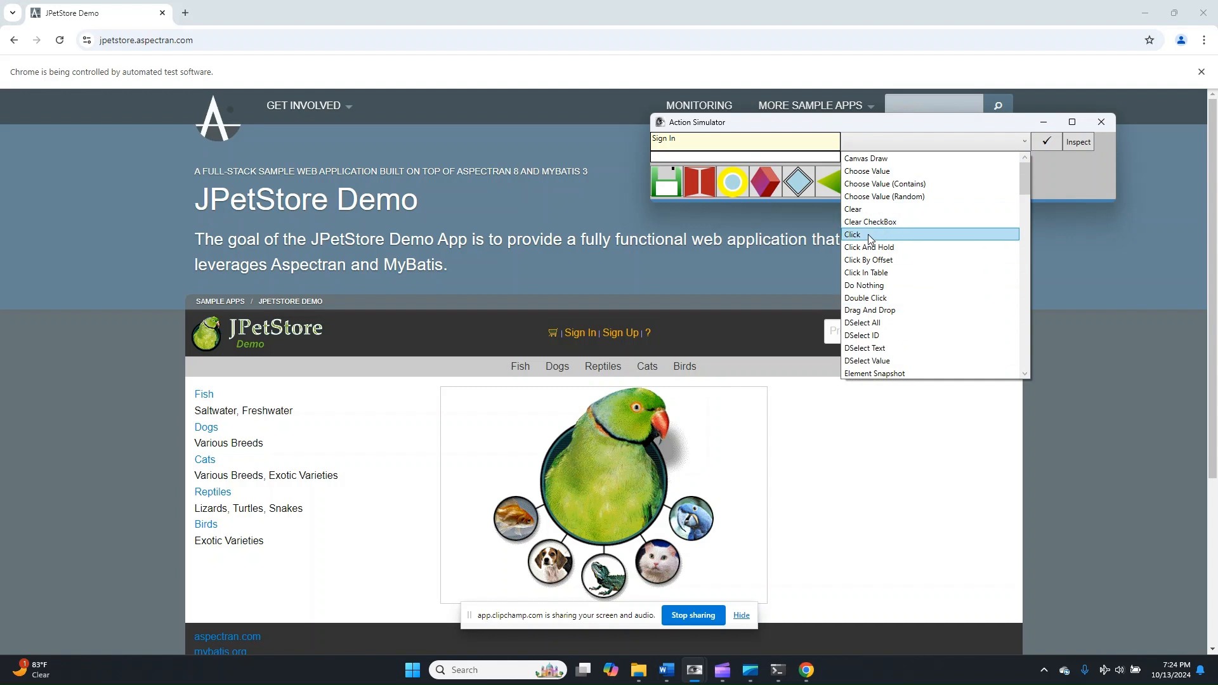
click(869, 236)
drag(681, 138, 647, 146)
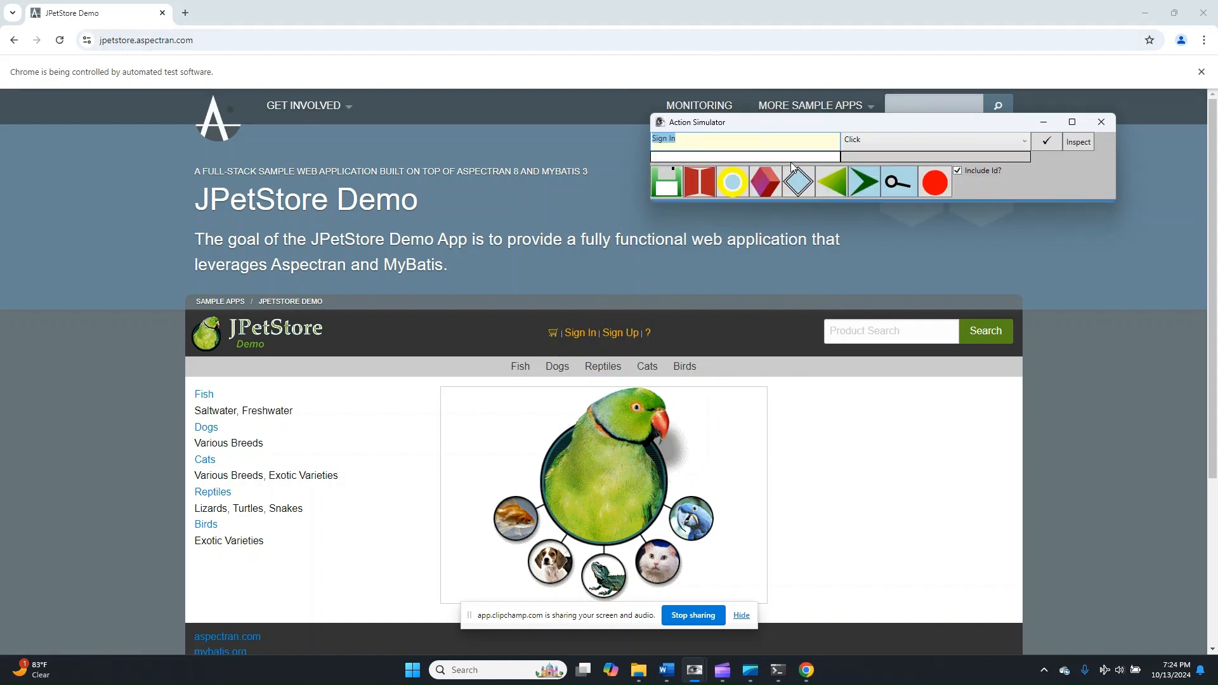
click(1049, 139)
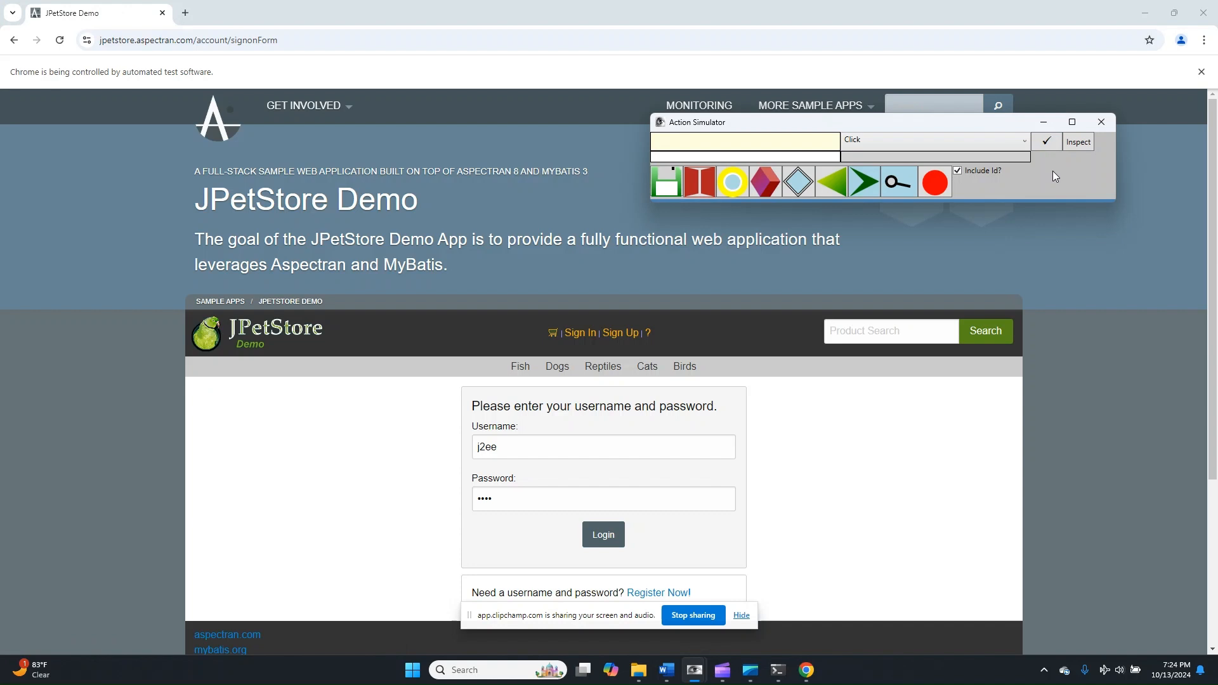
- Clear the prefilled username on the JPetStore sign-in page
click(789, 138)
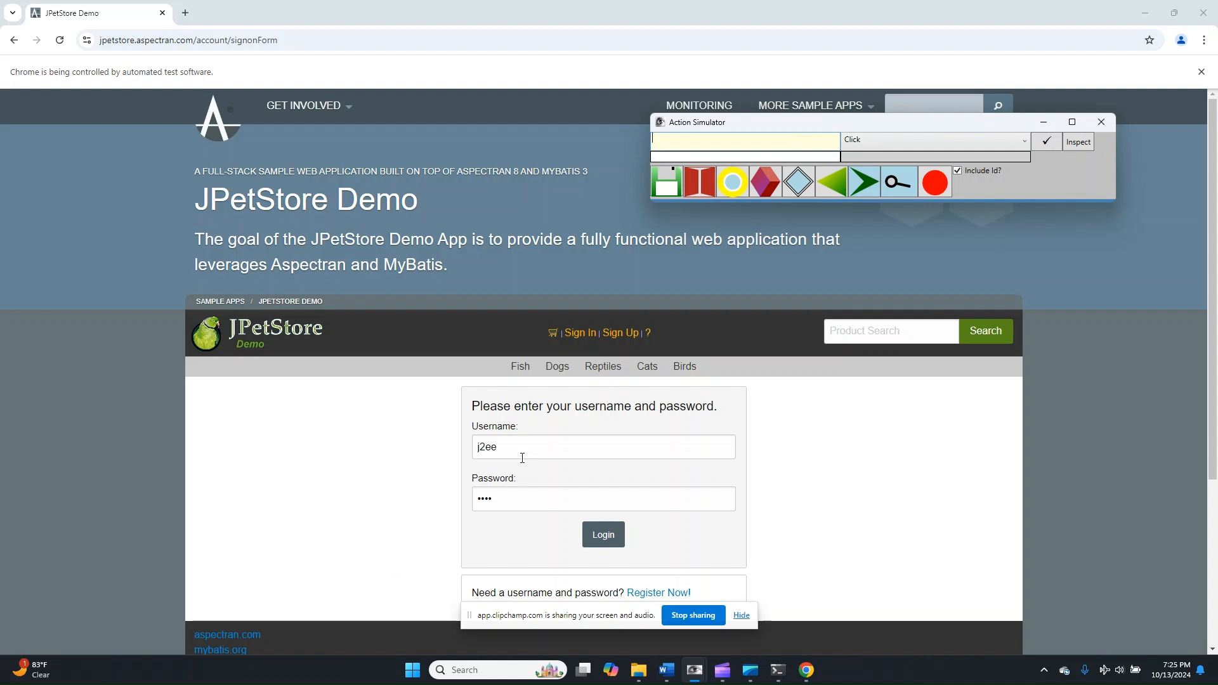
double_click(494, 449)
key(BackSpace)
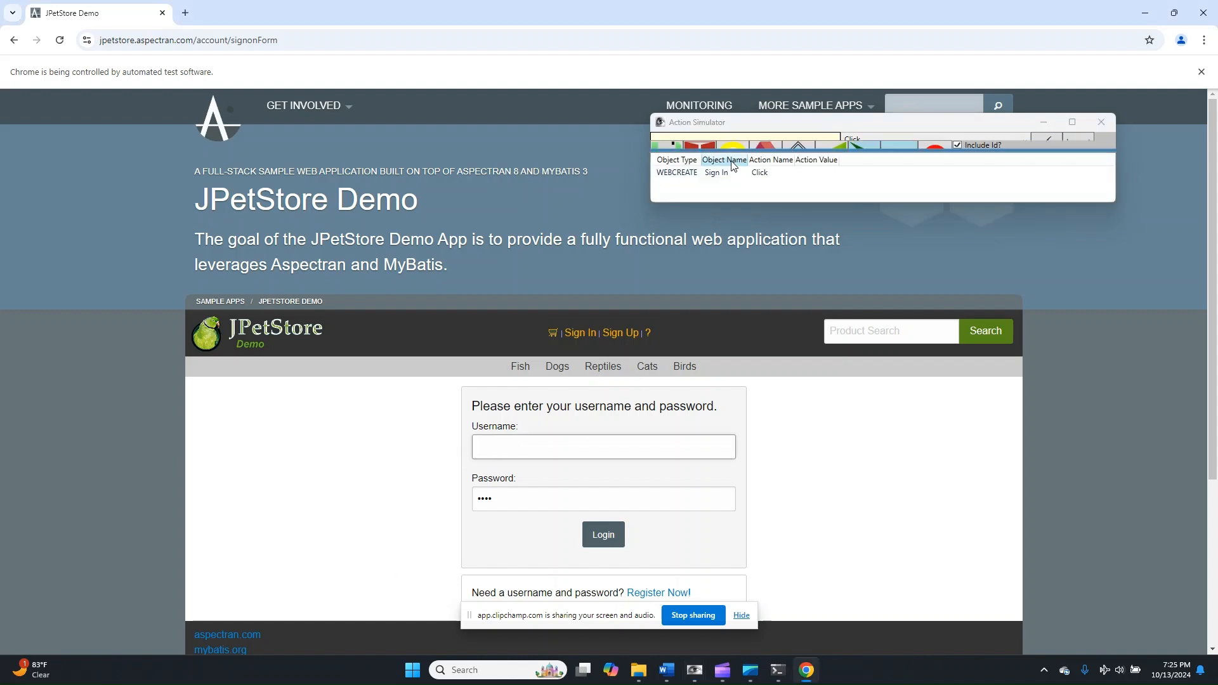
- Record and run an EnterText action on the object Username: with the account username as its value
click(721, 143)
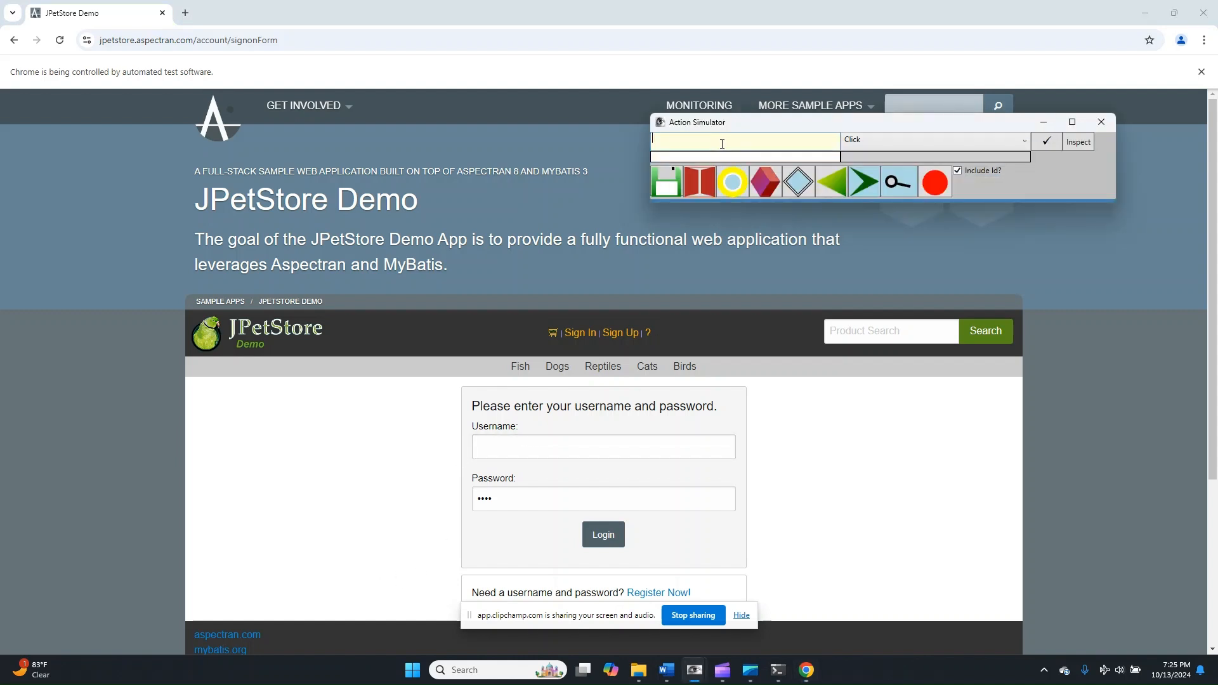
text(Username:)
click(932, 140)
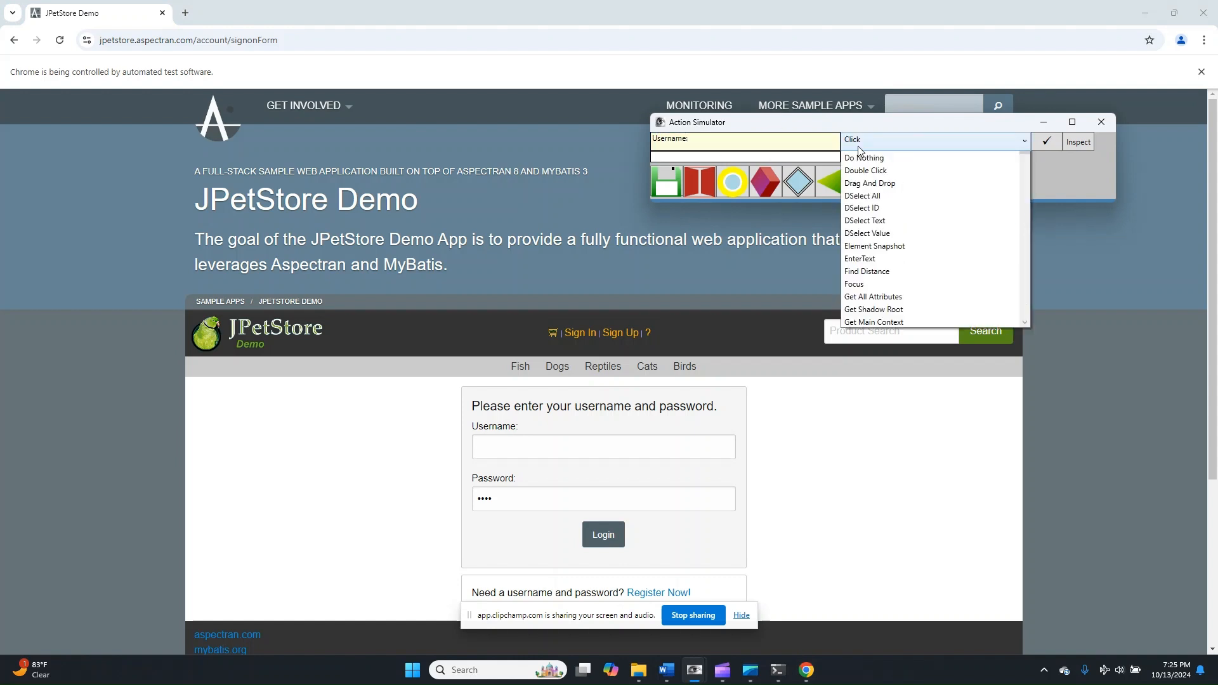
click(878, 310)
click(801, 158)
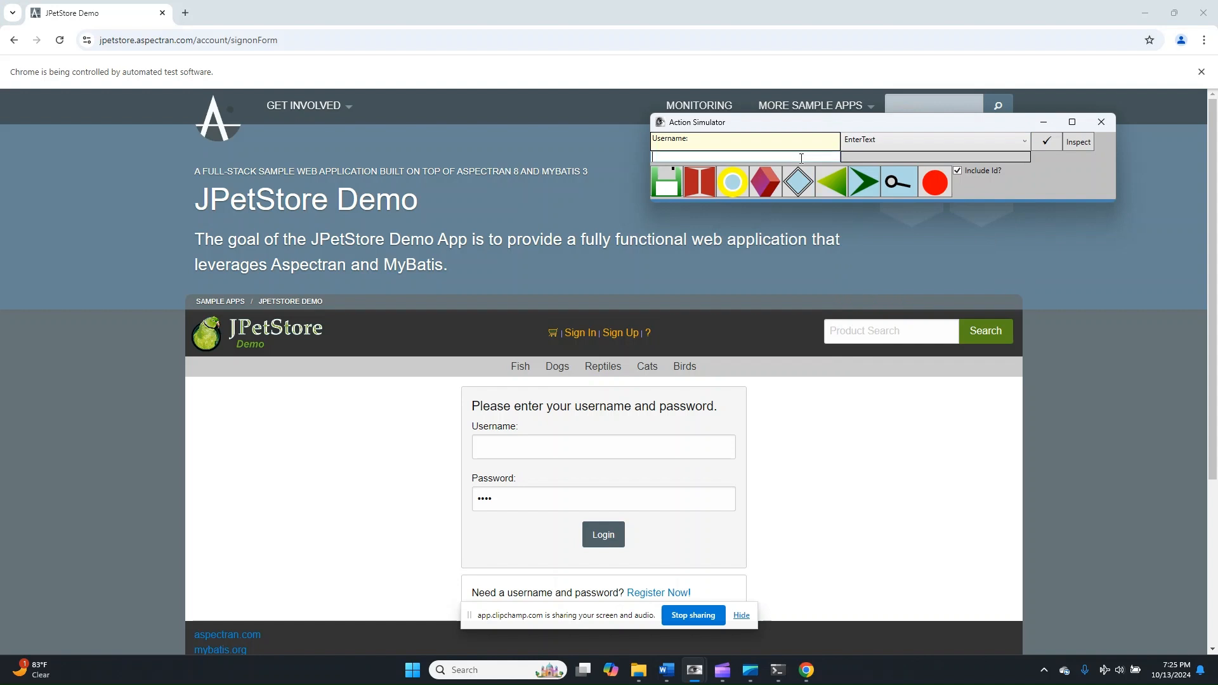
text(j2ee)
key(Return)
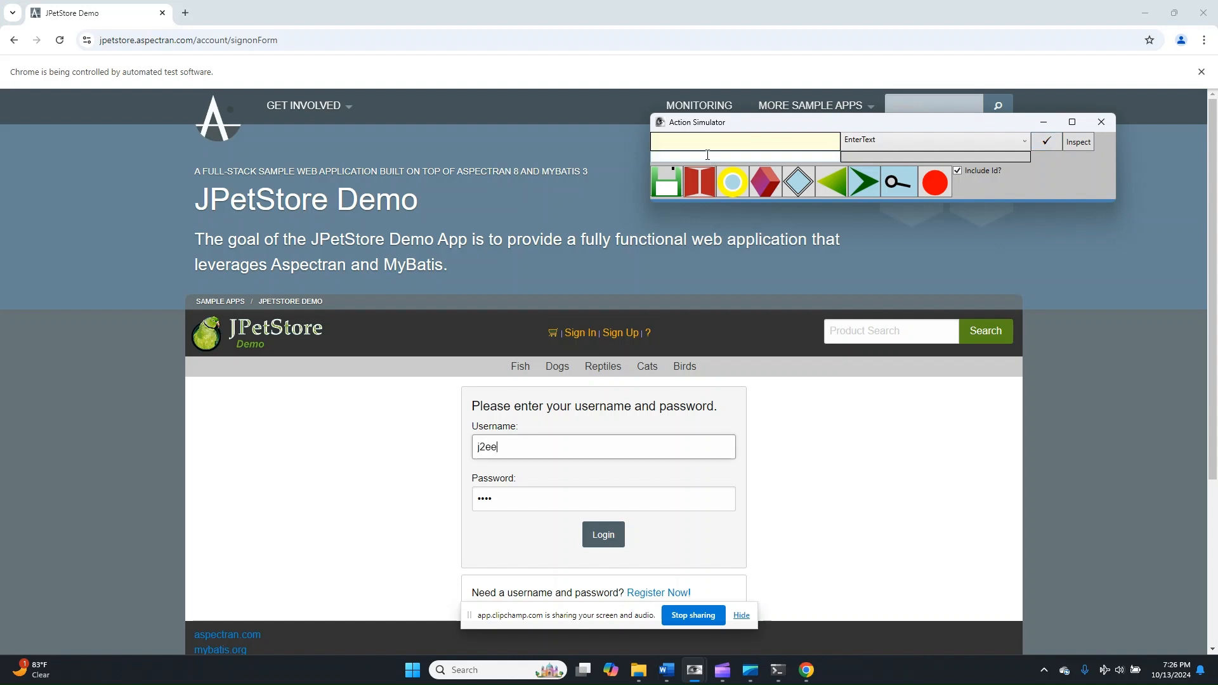
- Record and run an EnterText action on the Password field with the account password as its value
mouse_move(734, 200)
click(785, 139)
text(Password:)
click(797, 156)
text(j2ee)
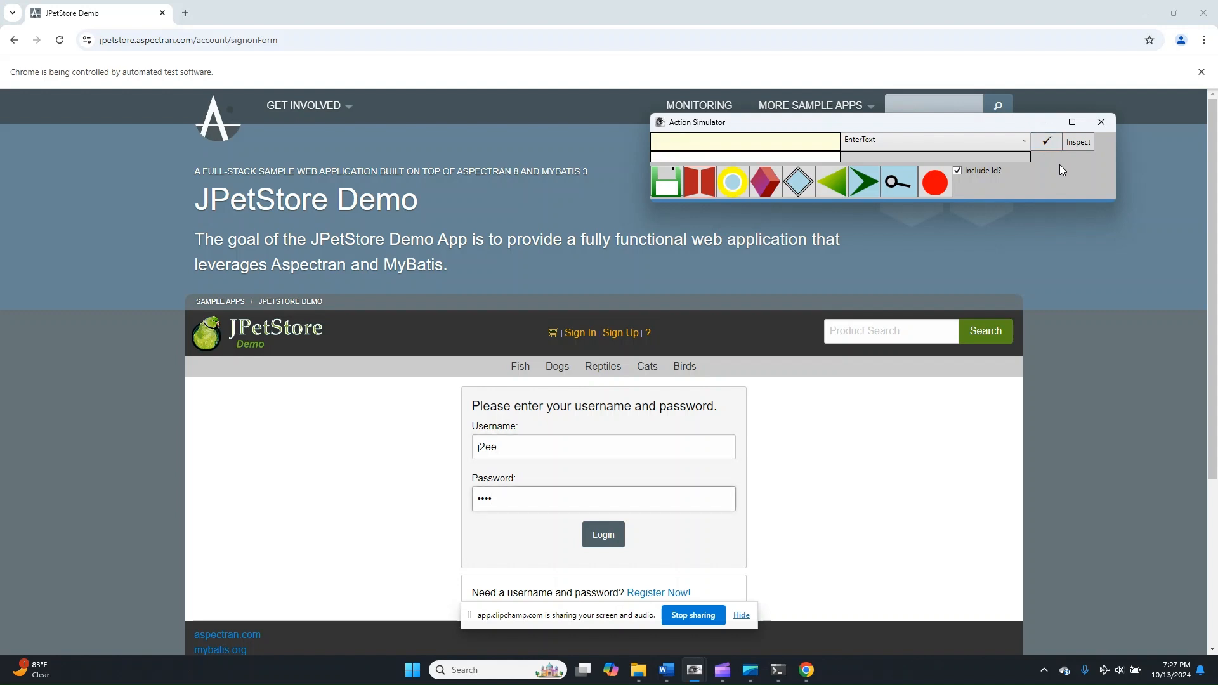
- Set the object name to Login with the Click action and run it to sign in
click(813, 142)
text(Login)
click(885, 142)
scroll(888, 190, up, 4)
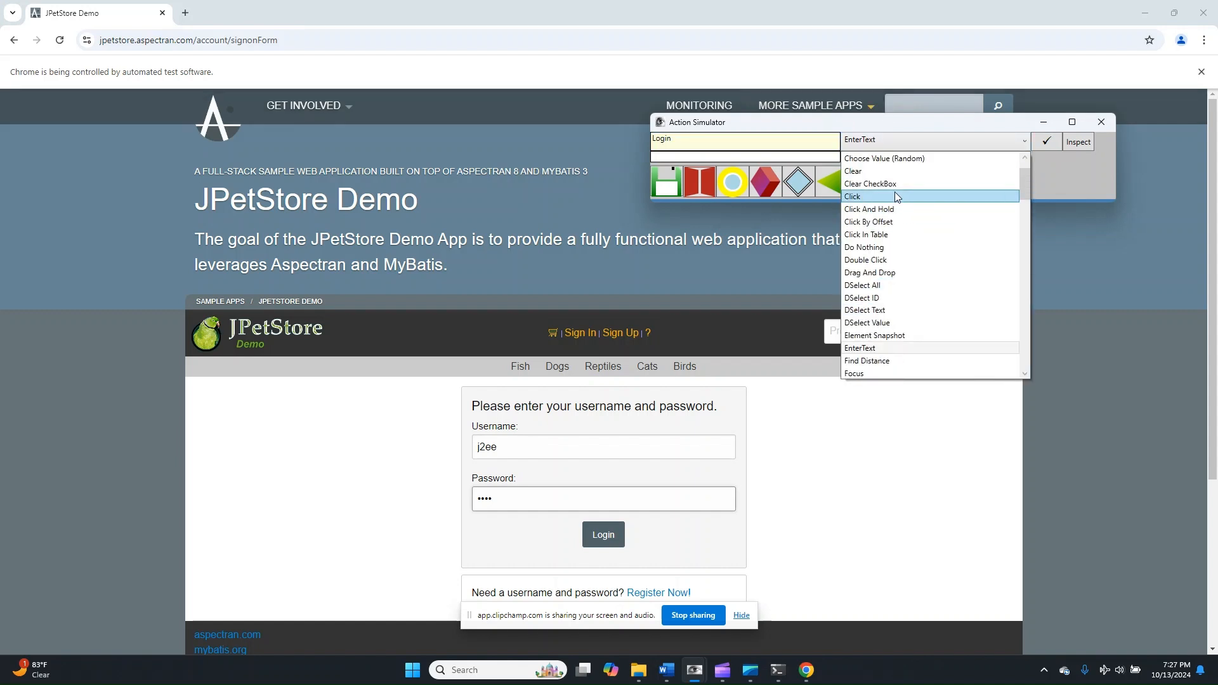
click(895, 191)
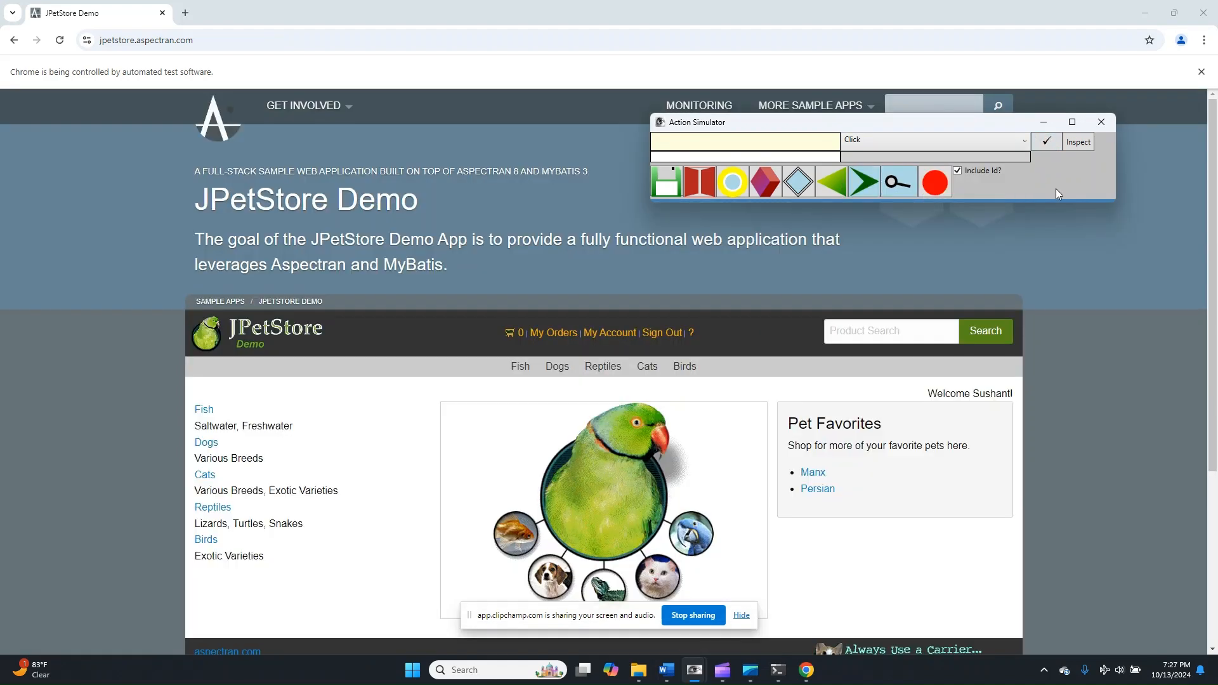
- Record and run Click actions on the Fish category and on product FI-SW-01
click(756, 146)
text(Fish)
click(1045, 142)
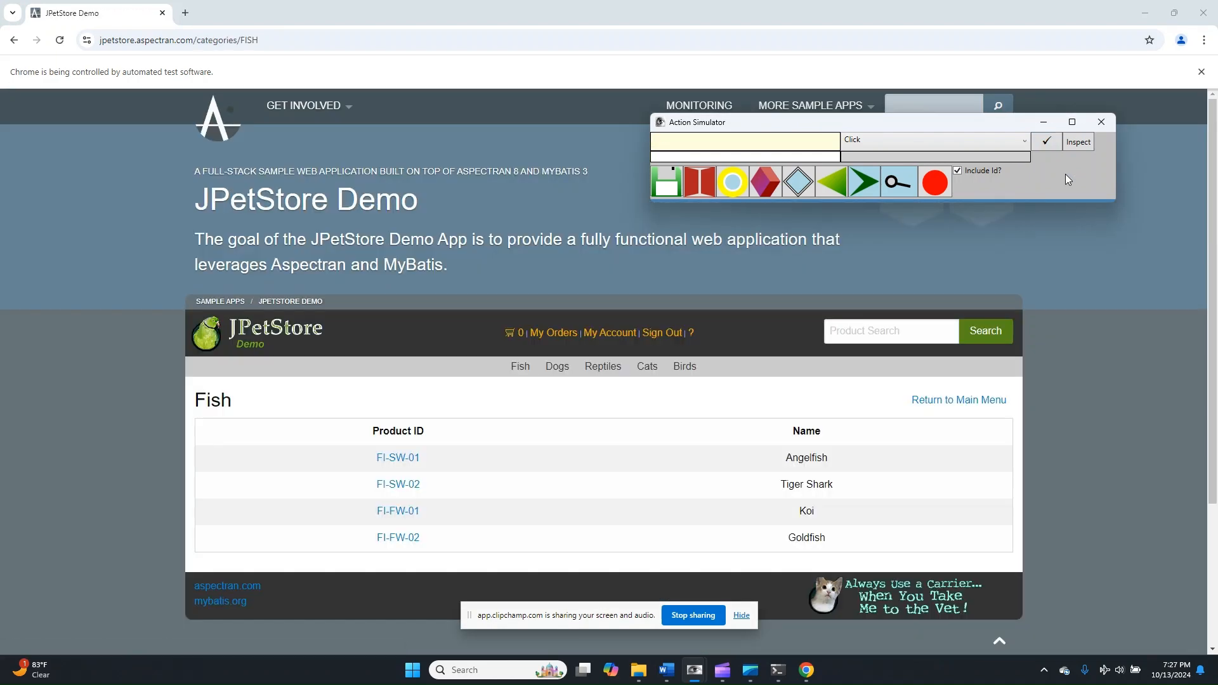
click(796, 141)
text(FI-SW-01)
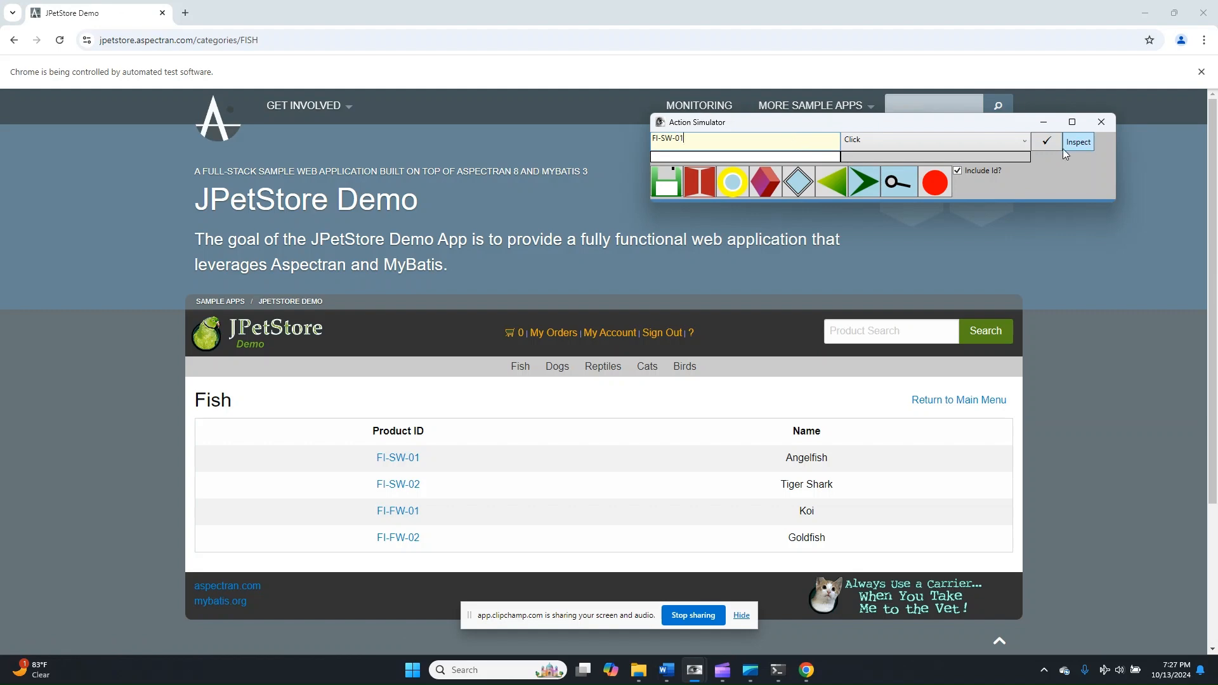
click(1044, 142)
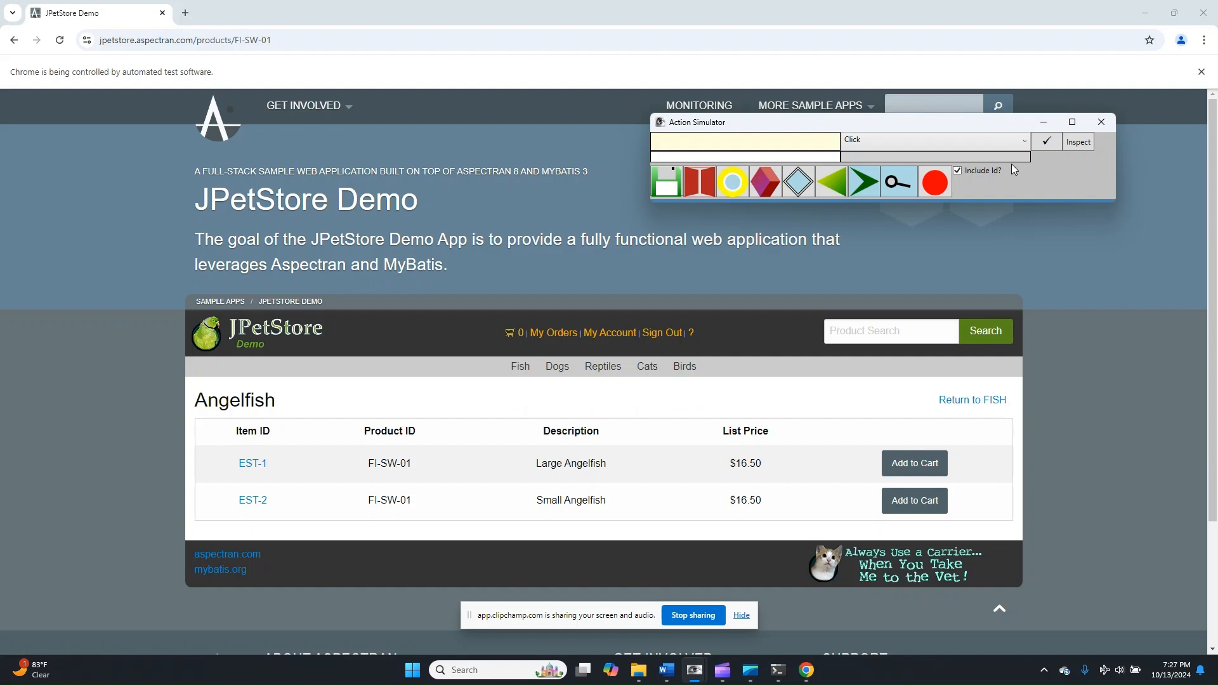
- Record and run Click actions on item EST-1 and on its Add to Cart button
click(763, 148)
text(EST-1)
click(1047, 141)
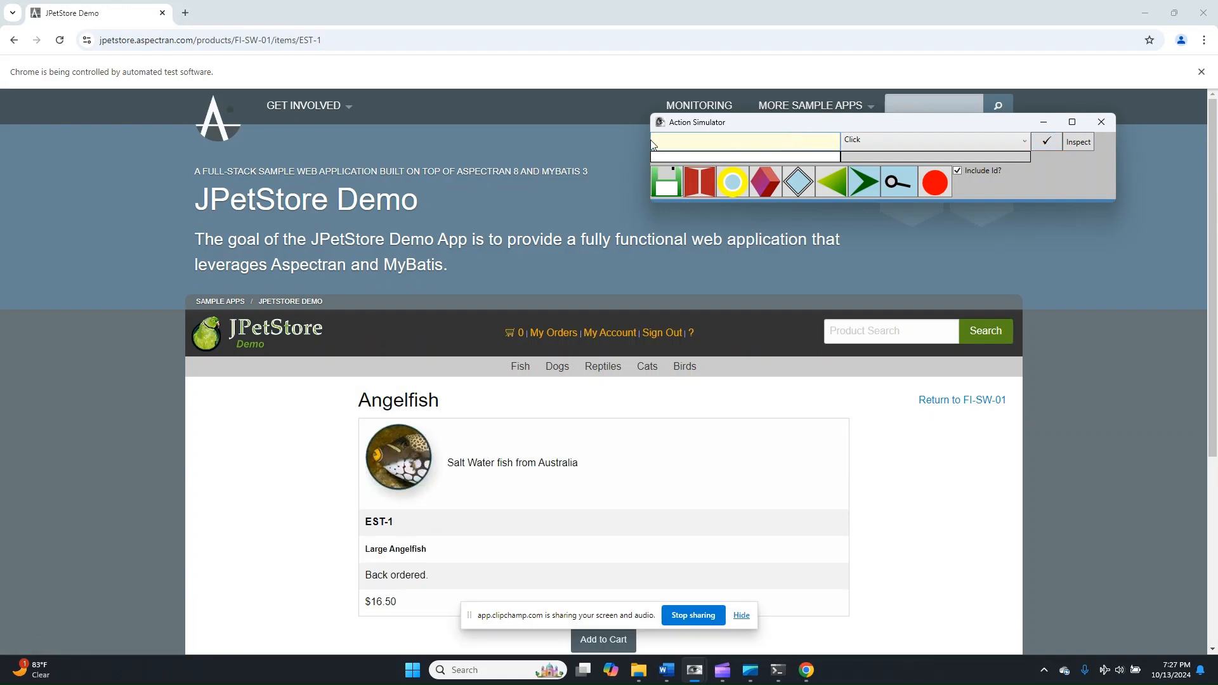
text(dd to Cart)
click(1054, 150)
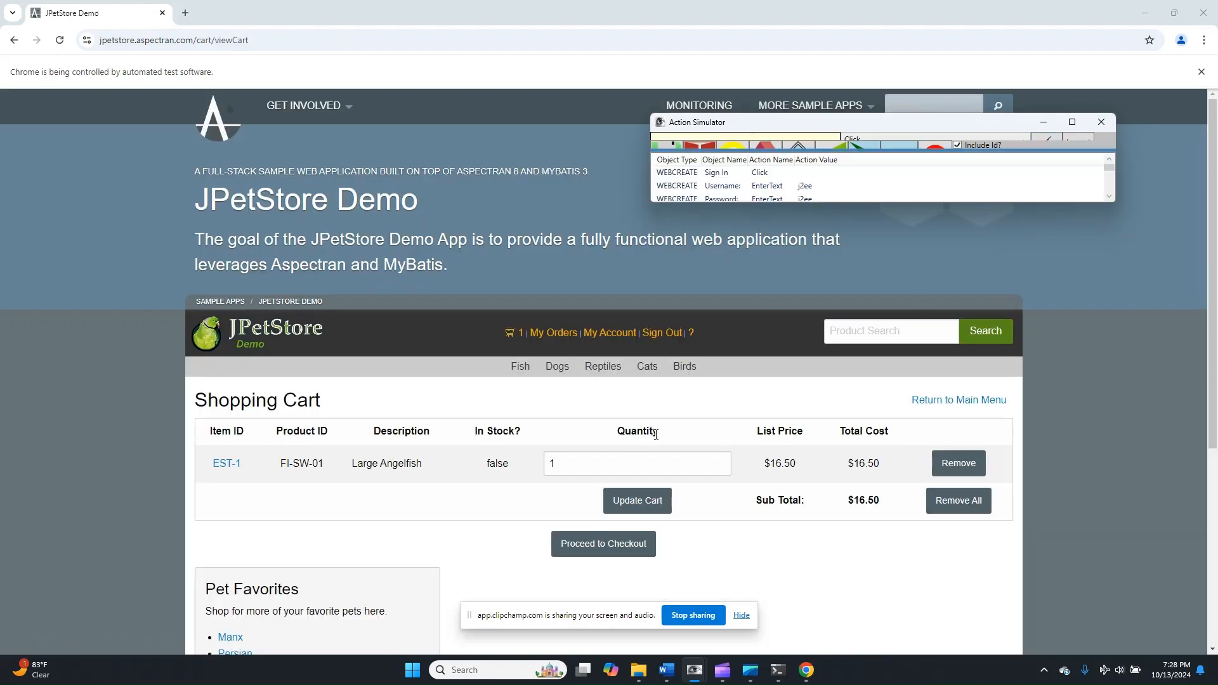
- Bring back the simulator's entry fields, then record and run an EnterText action on Quantity with the value 2
drag(761, 151, 864, 200)
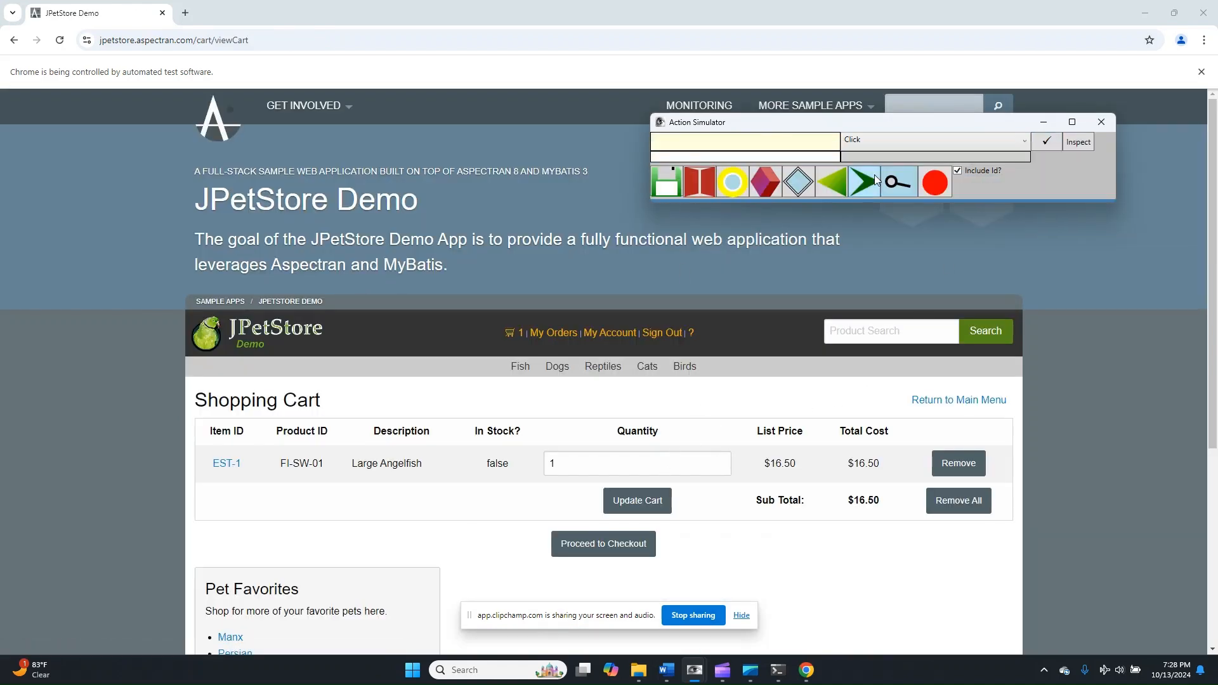
click(812, 141)
text(Q)
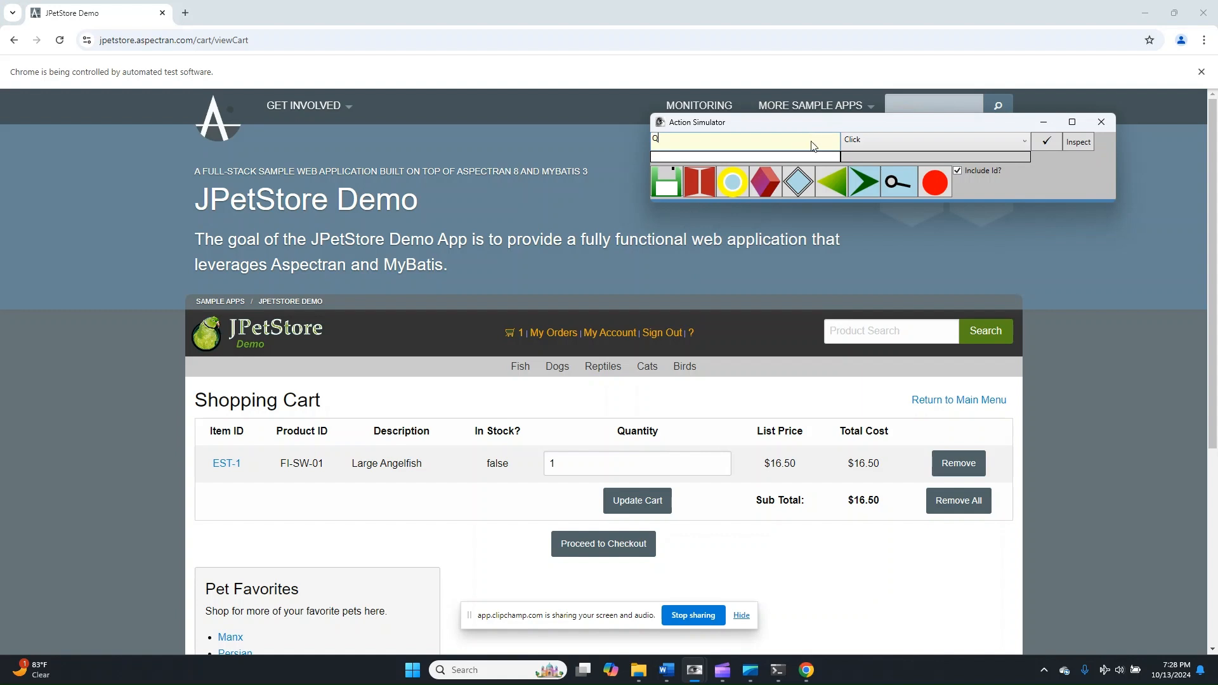
text(uantity)
click(977, 145)
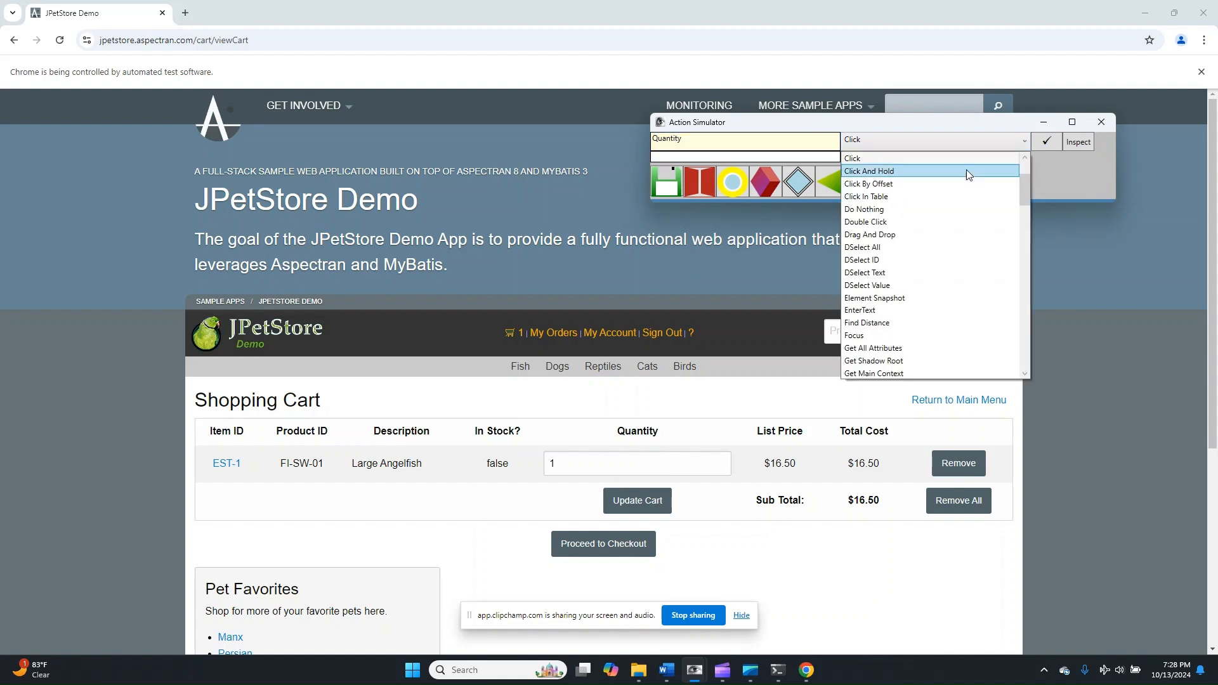
click(945, 310)
click(822, 158)
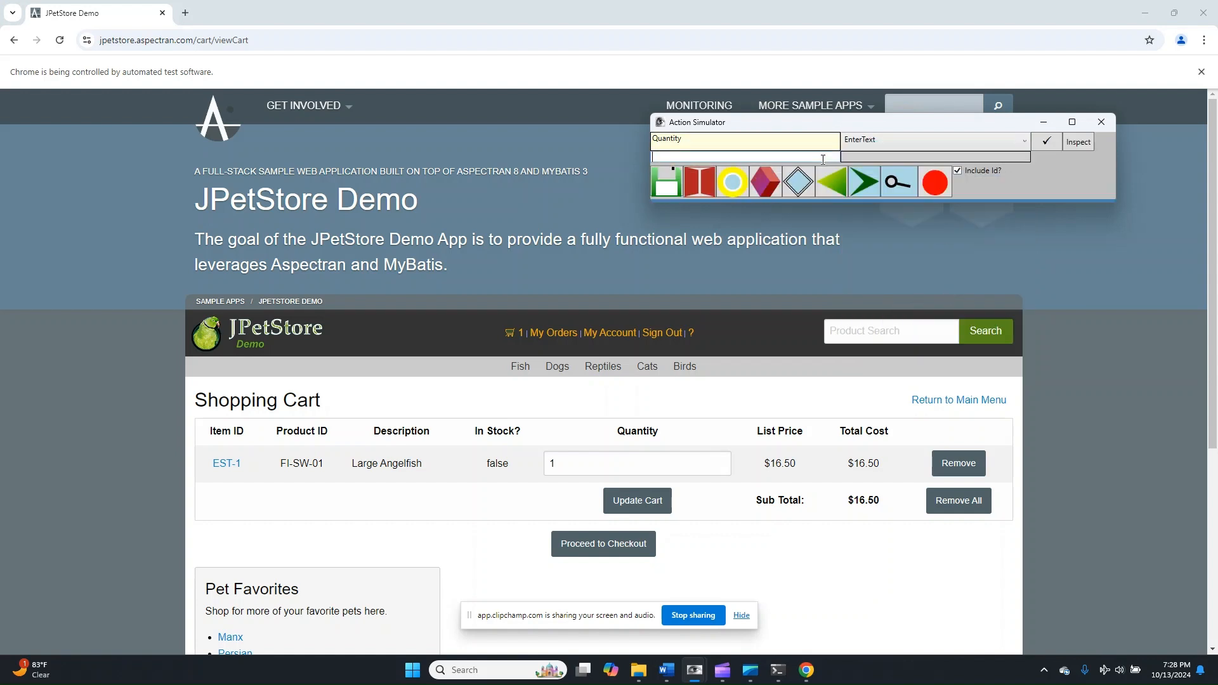
click(1059, 140)
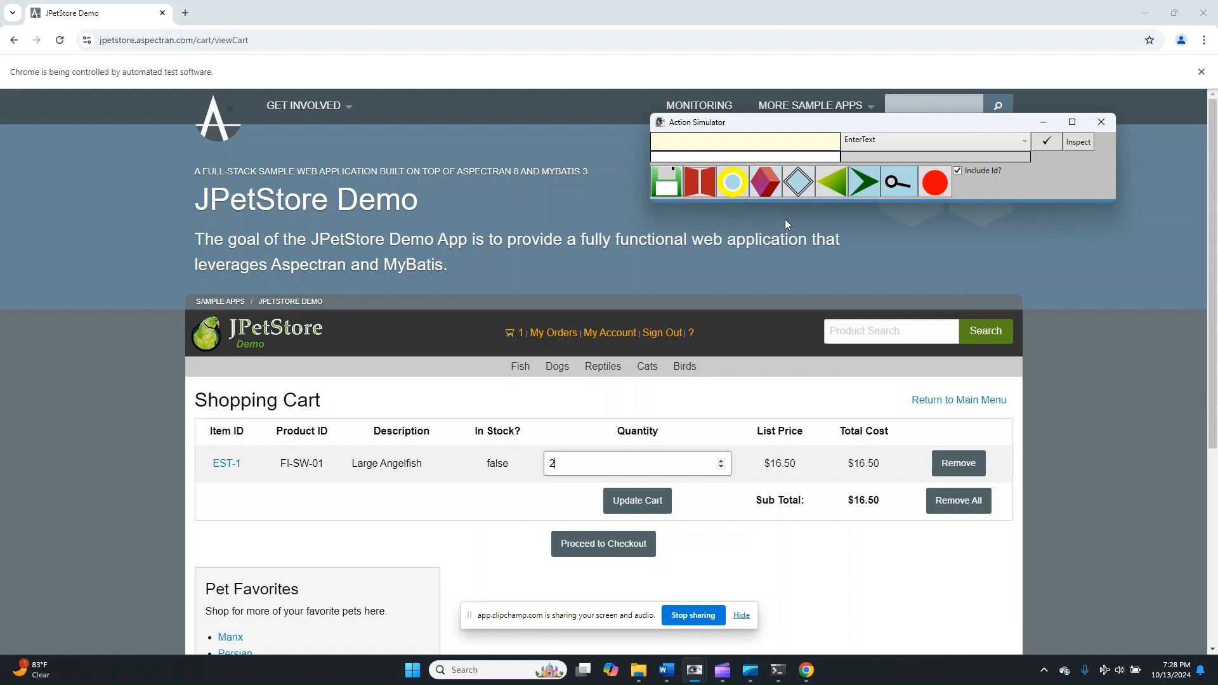
- Enter 0.5 as the action value and apply the simulator's blue-diamond action after the quantity entry
mouse_move(797, 201)
text(0.5)
click(794, 183)
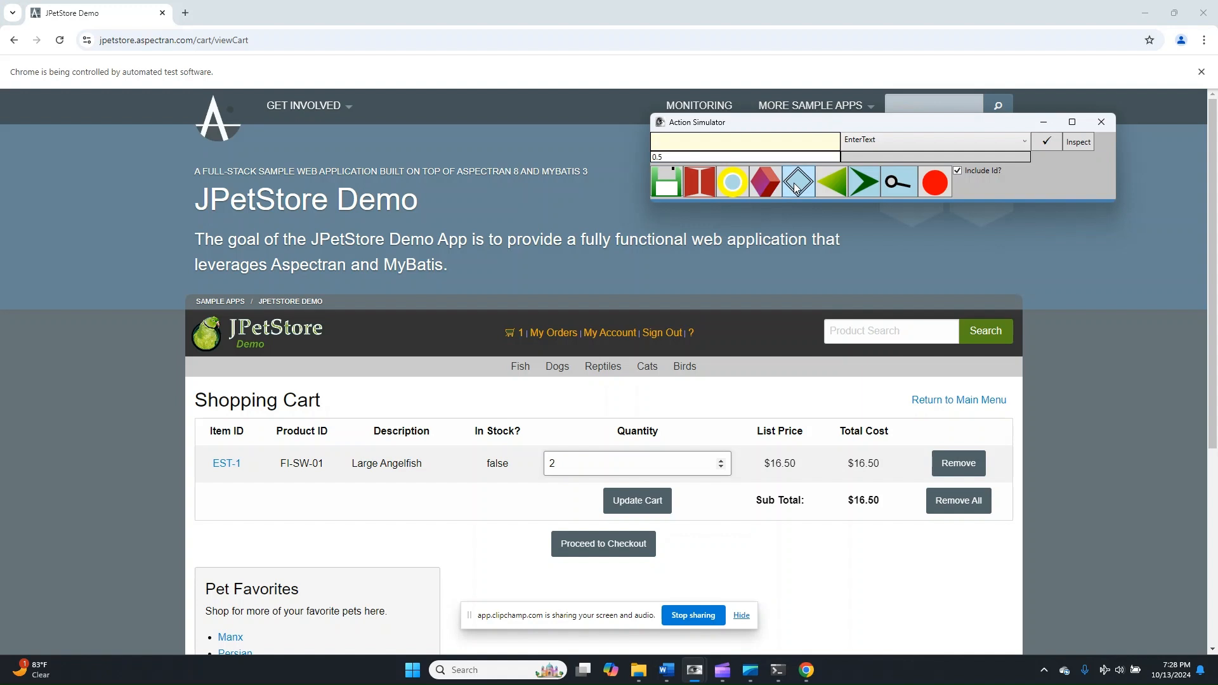
mouse_move(801, 201)
scroll(806, 197, down, 5)
- Try a Choose Value (Random) action on Update Cart with an empty action value
click(797, 142)
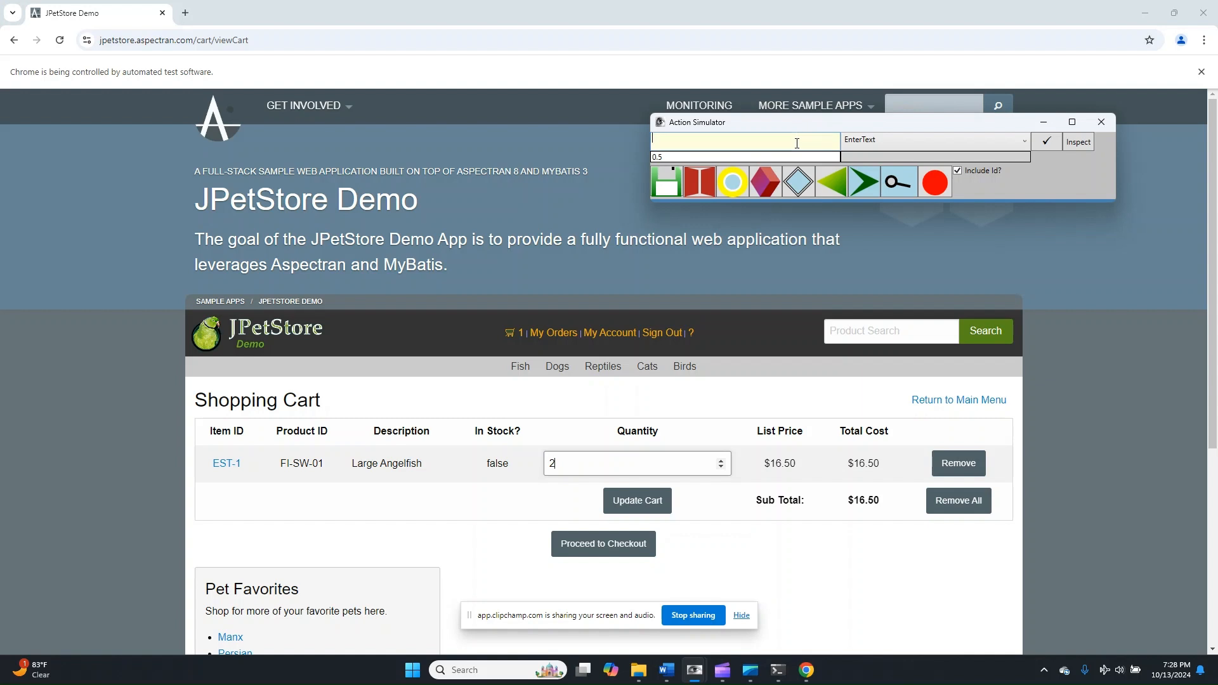
text(Update Ca)
drag(789, 156, 652, 155)
key(BackSpace)
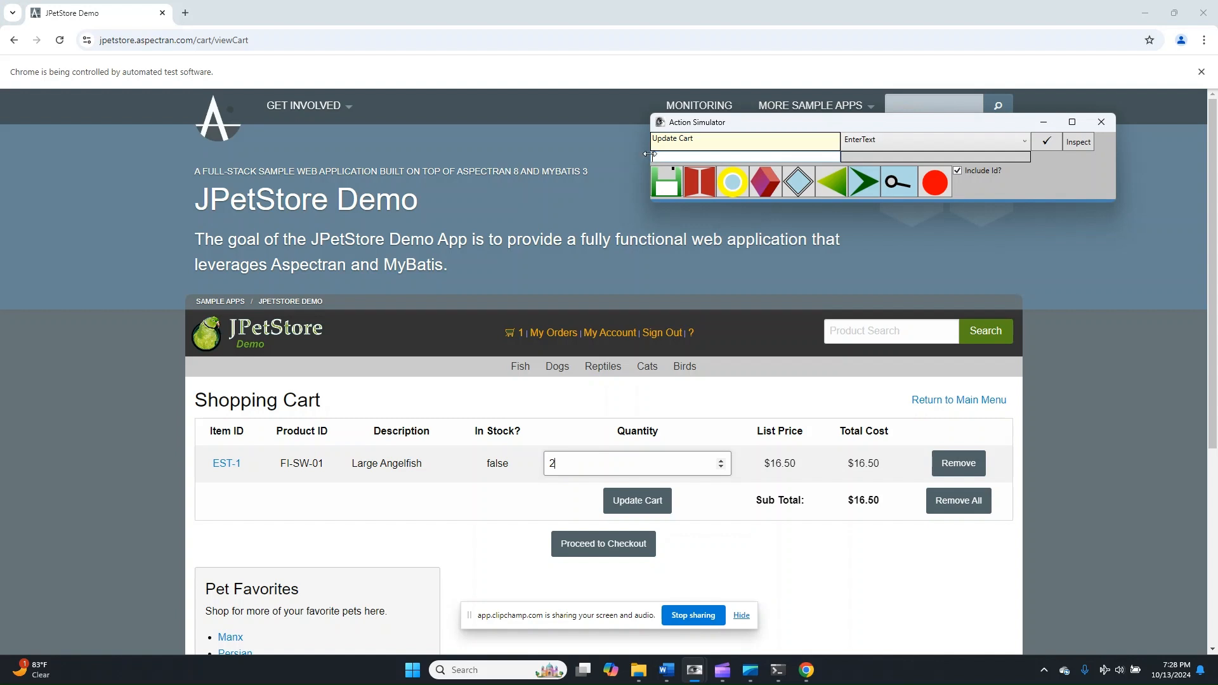
click(913, 139)
scroll(907, 190, up, 4)
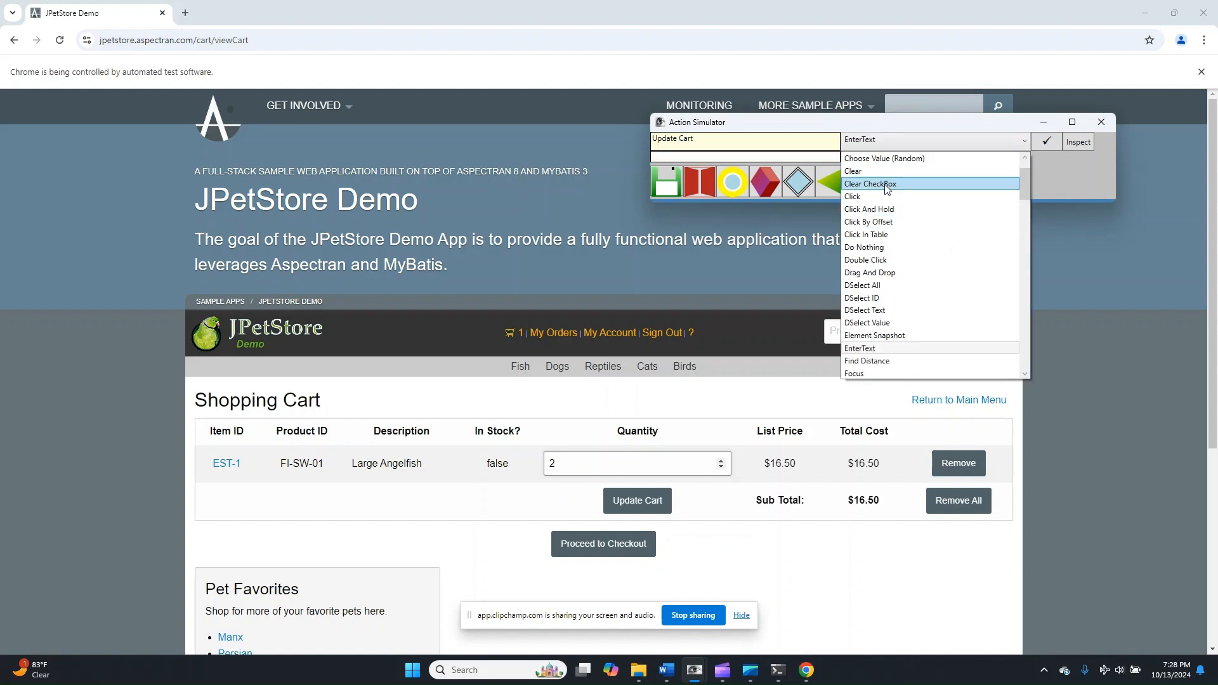
click(888, 158)
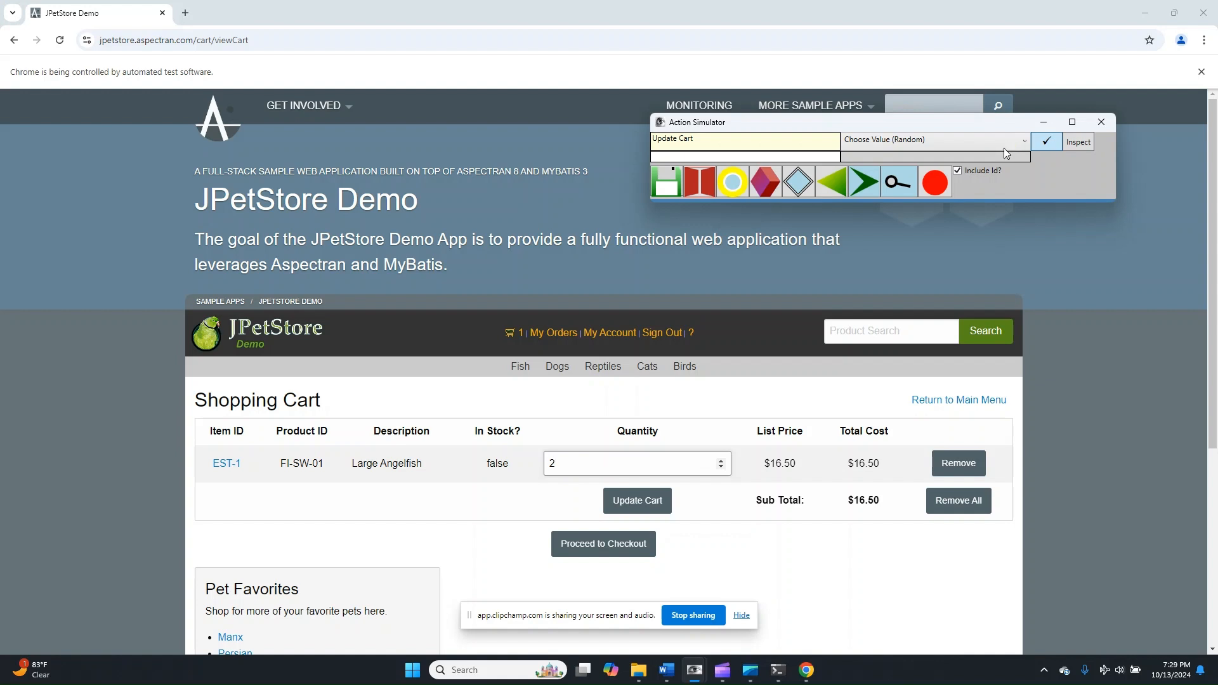
- Check the end of the recorded action list and remove the mistaken Choose Value (Random) entry for Update Cart
click(1022, 142)
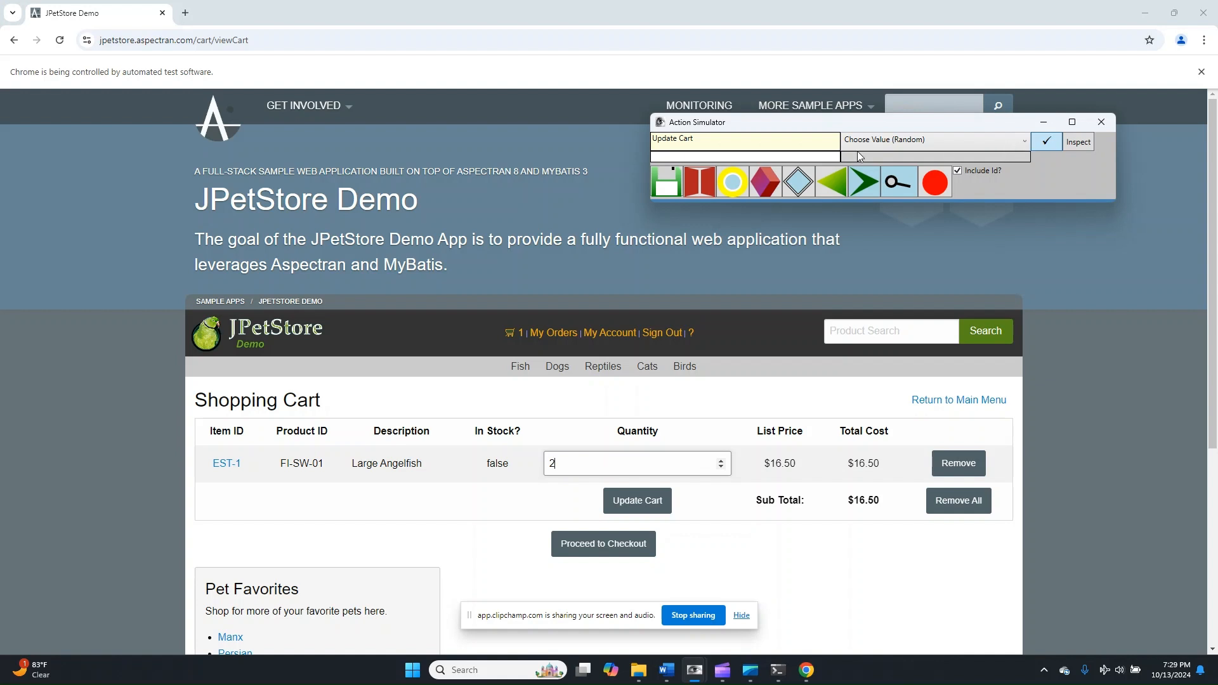
click(803, 145)
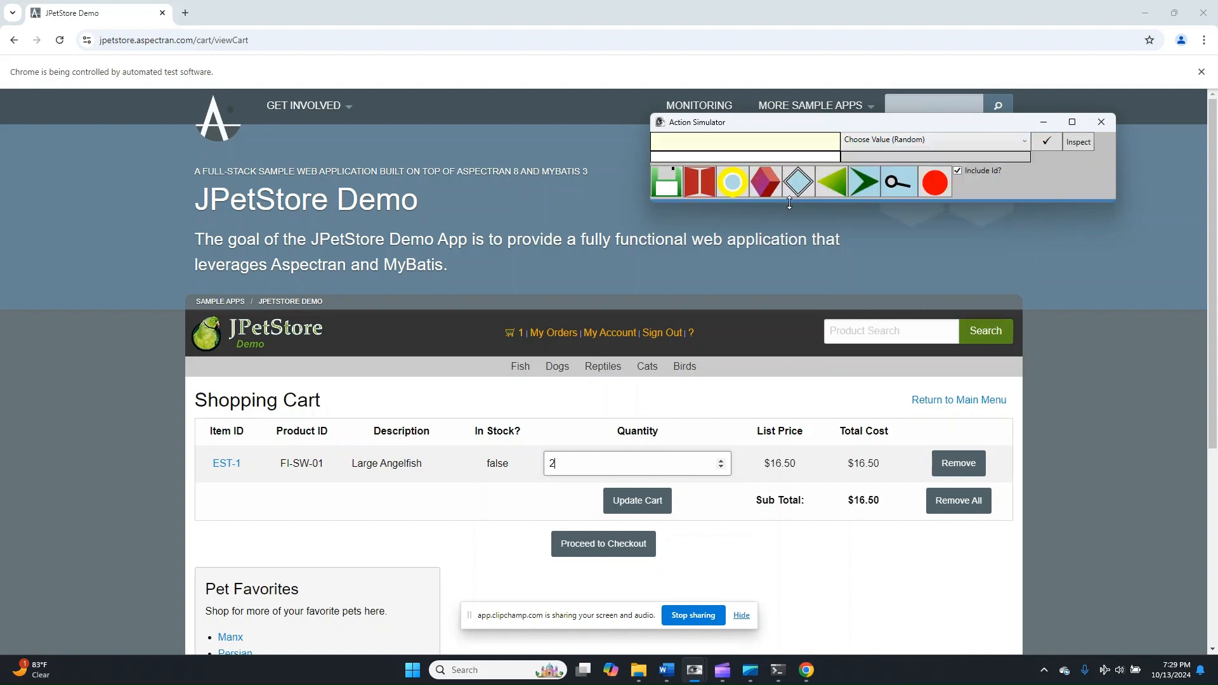
drag(789, 202, 791, 151)
scroll(801, 188, down, 1)
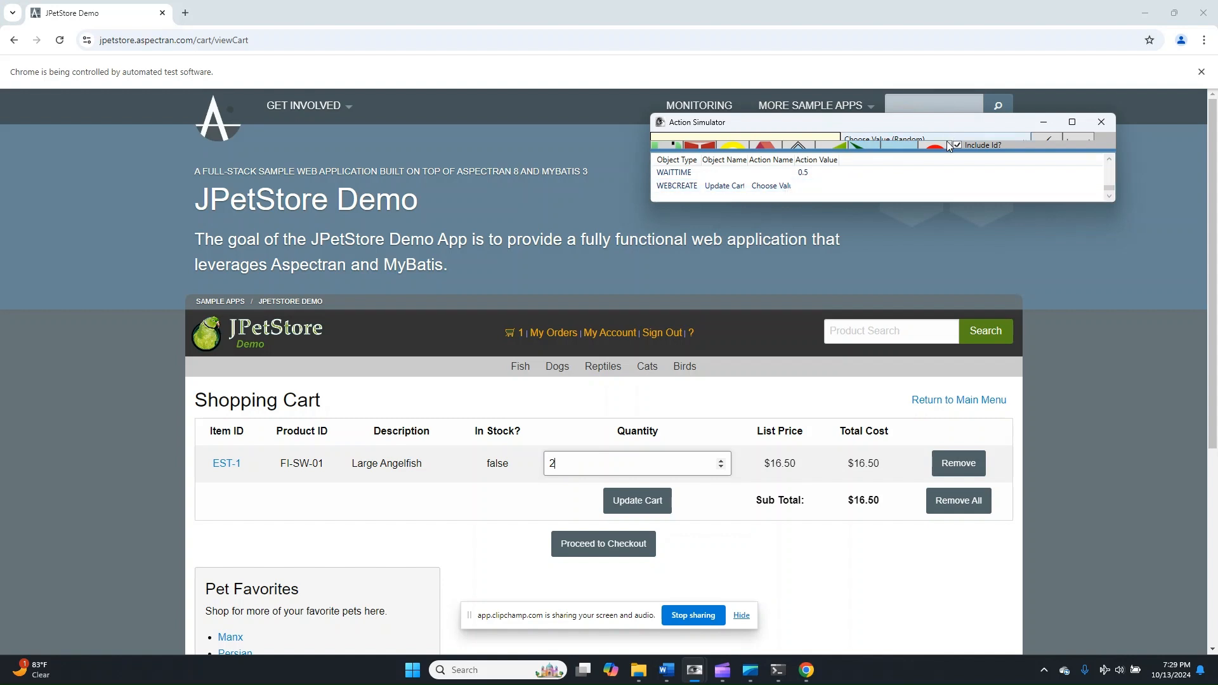
drag(947, 150, 941, 201)
click(832, 185)
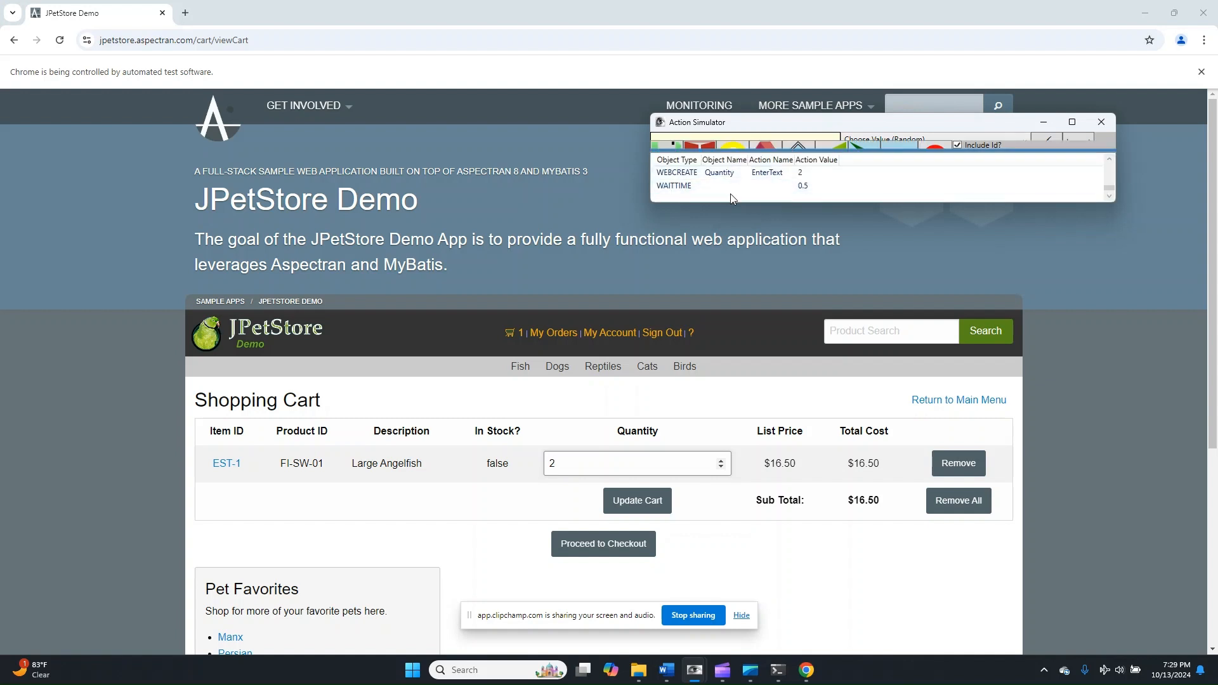
- Record and run a Click action on the Update Cart button
click(866, 141)
click(863, 196)
click(805, 145)
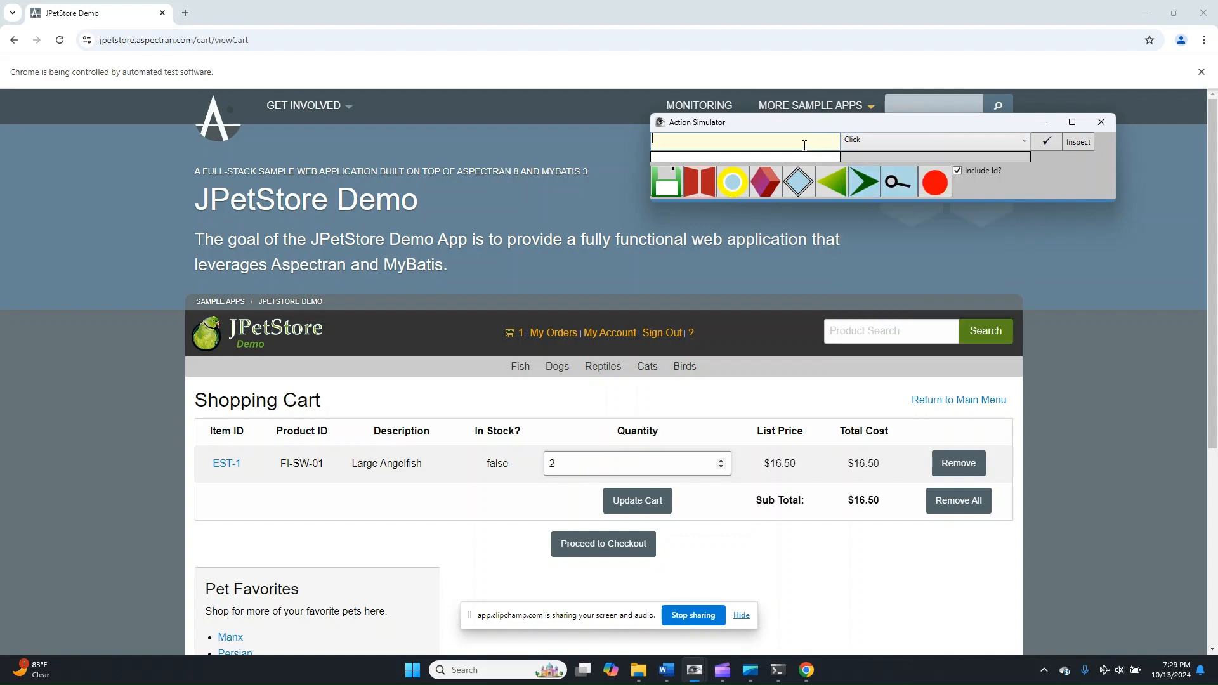
text(Update Cart)
click(1049, 147)
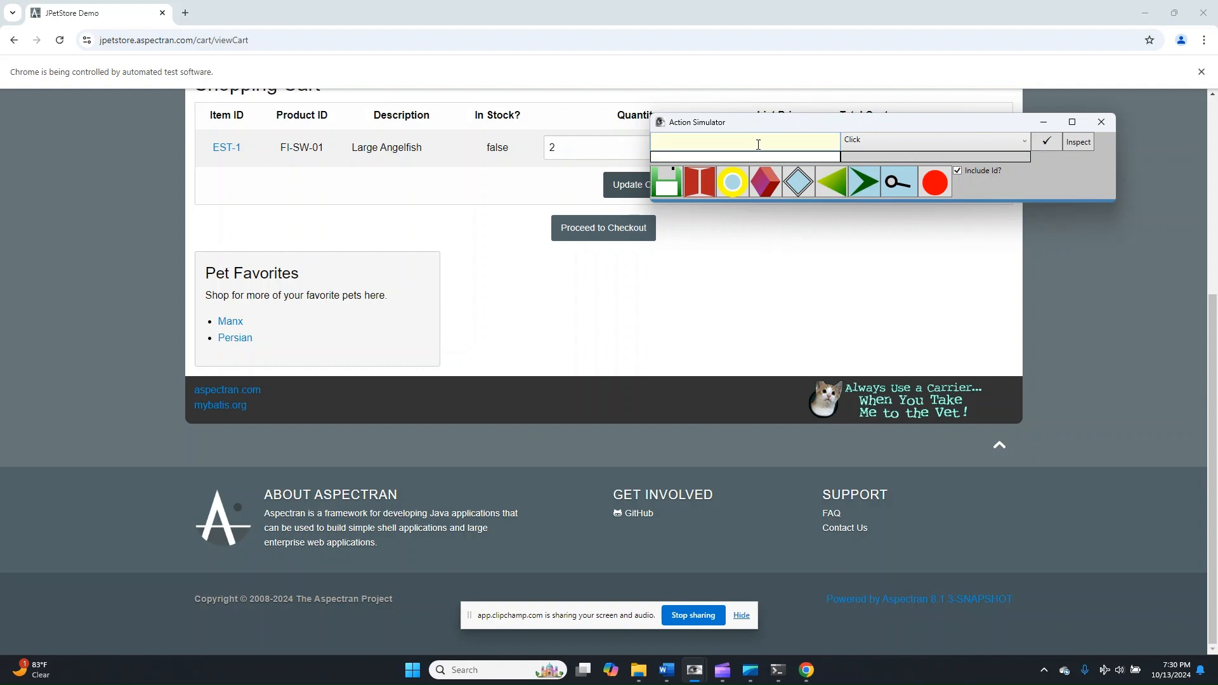
- Move the Action Simulator clear of the cart table, then record and run a Click action on Proceed to Checkout
drag(778, 120, 855, 260)
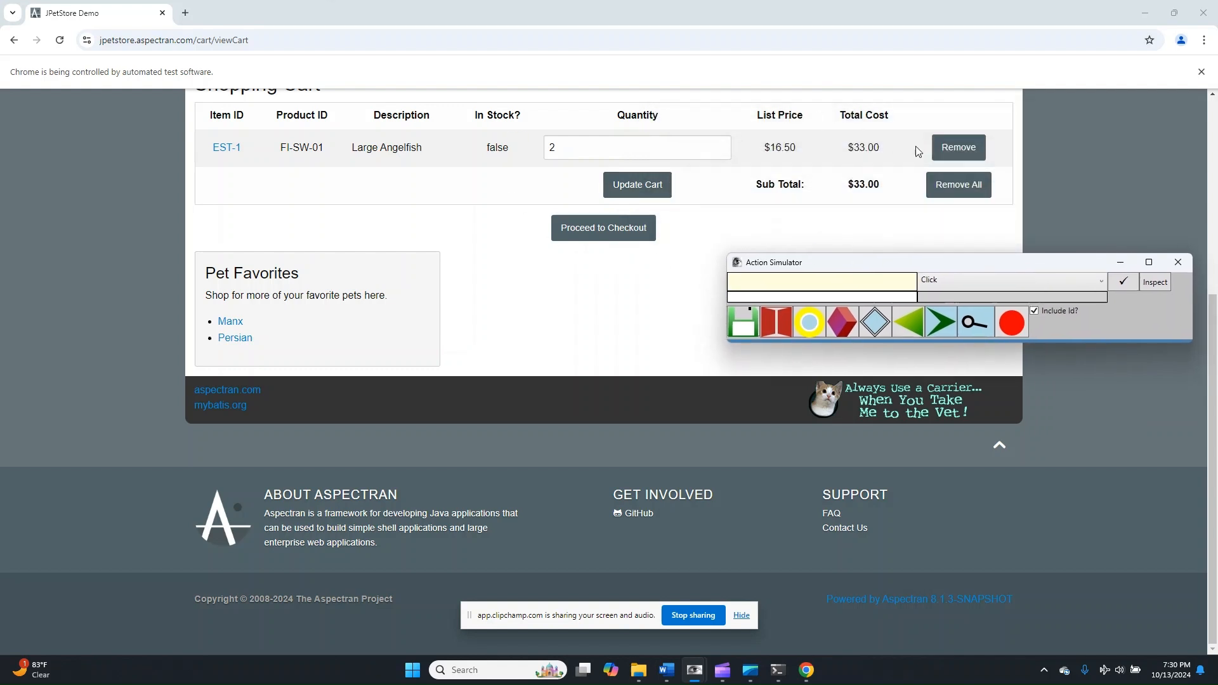
click(856, 274)
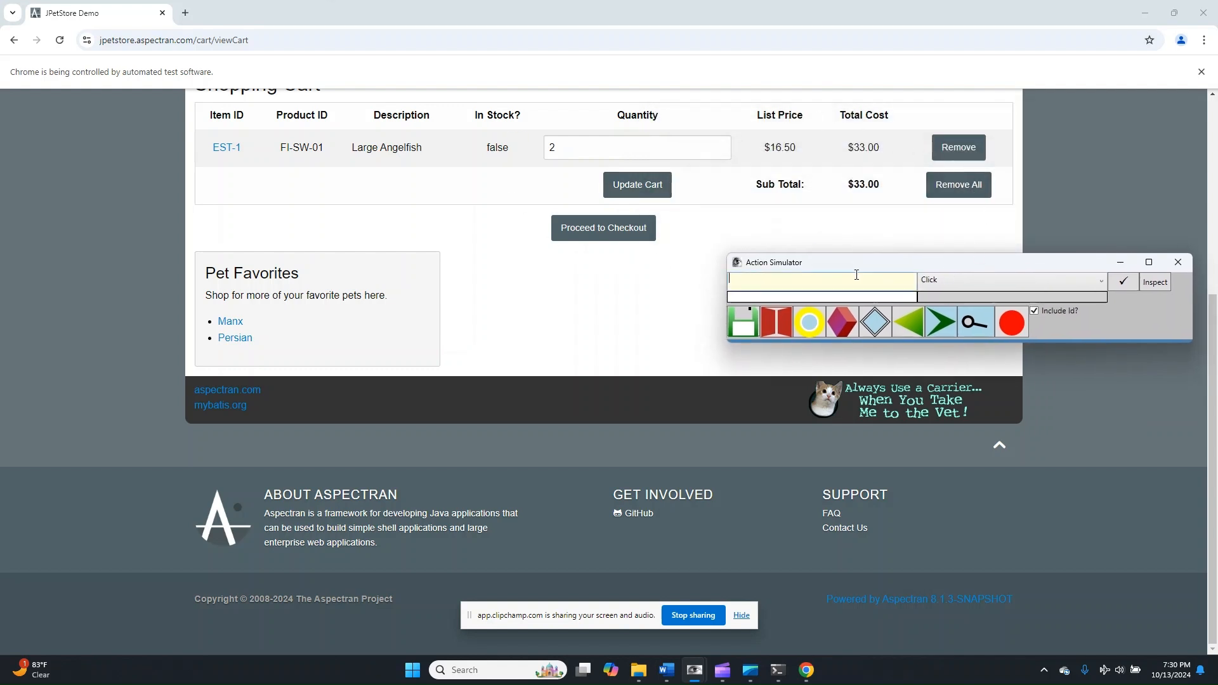
text(Proceed to Checkout)
click(1121, 284)
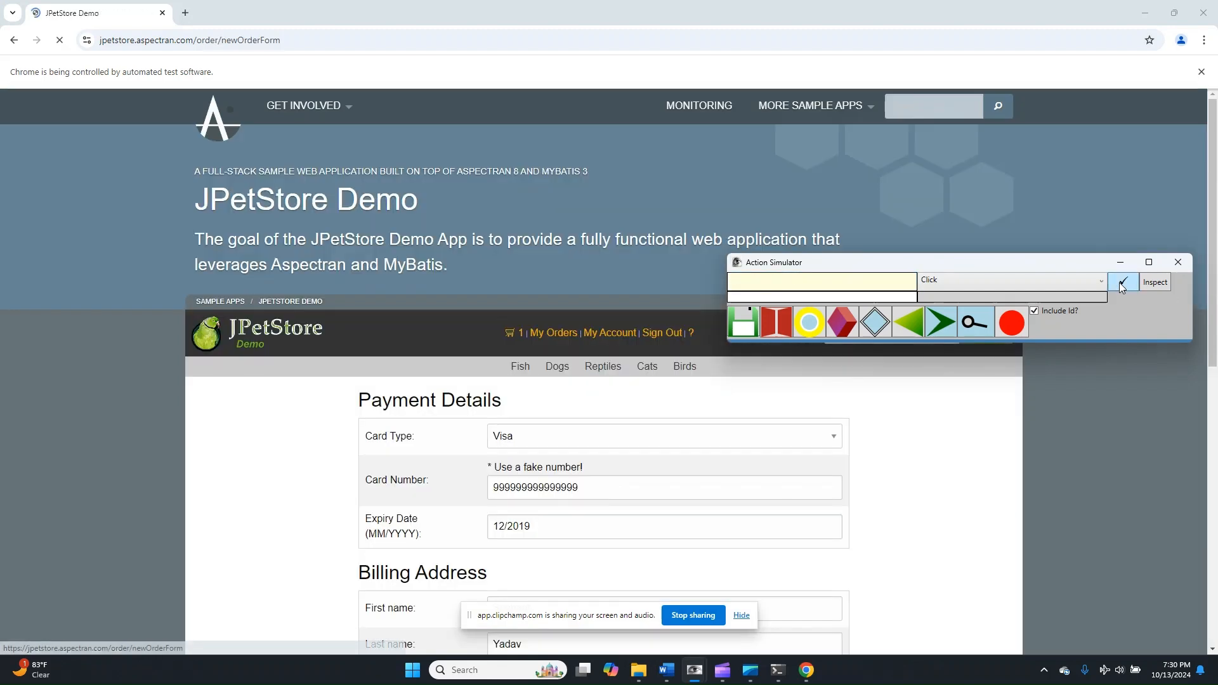
- Record and run an EnterText action on First Name using the inbuilt random parameter {:USFIRSTNAME} as the value
scroll(601, 468, down, 4)
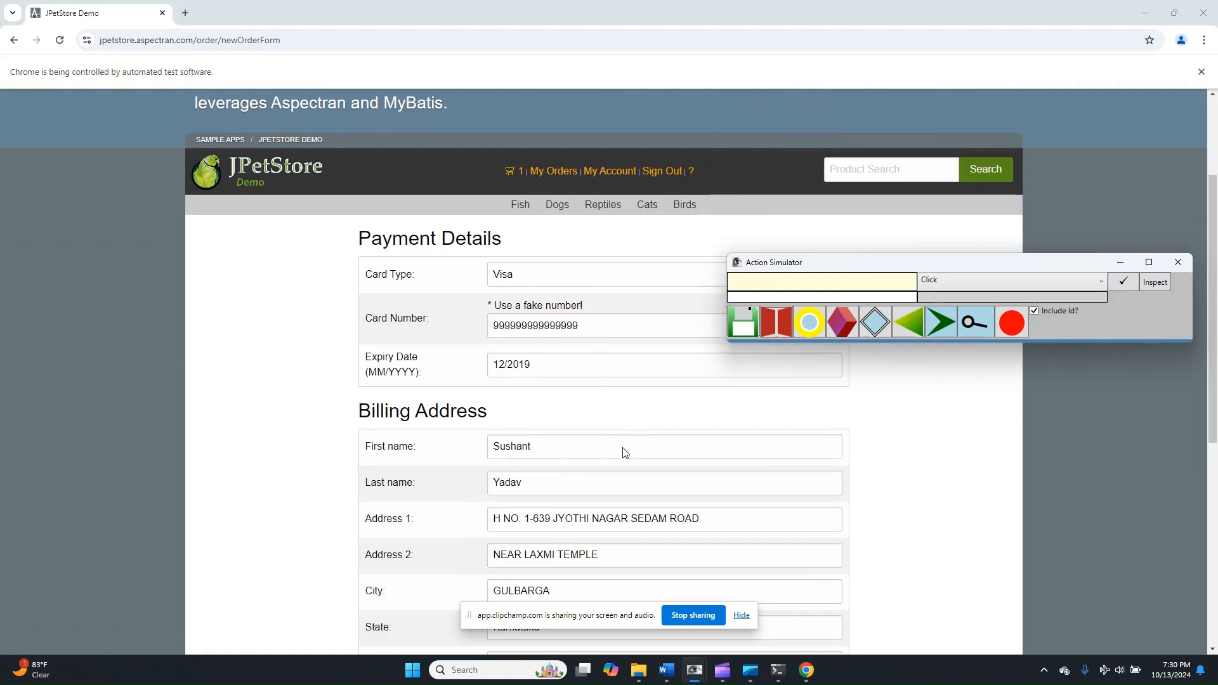
mouse_move(763, 296)
mouse_move(800, 316)
click(799, 287)
text(First Name)
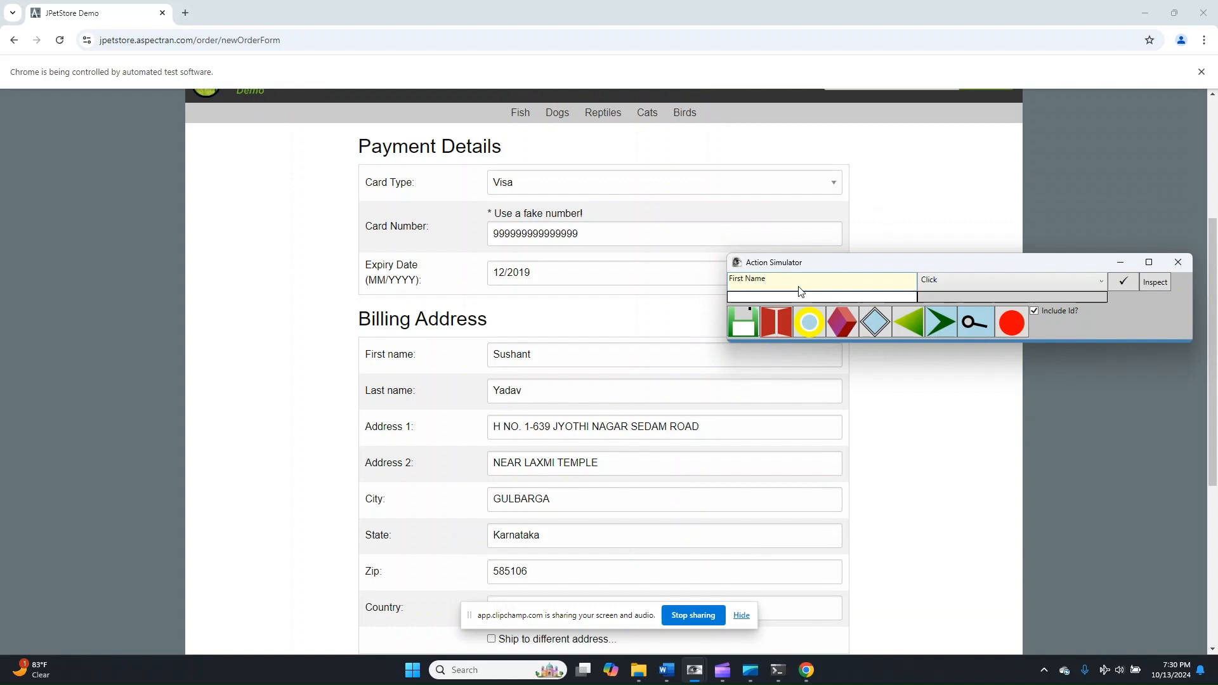
click(972, 282)
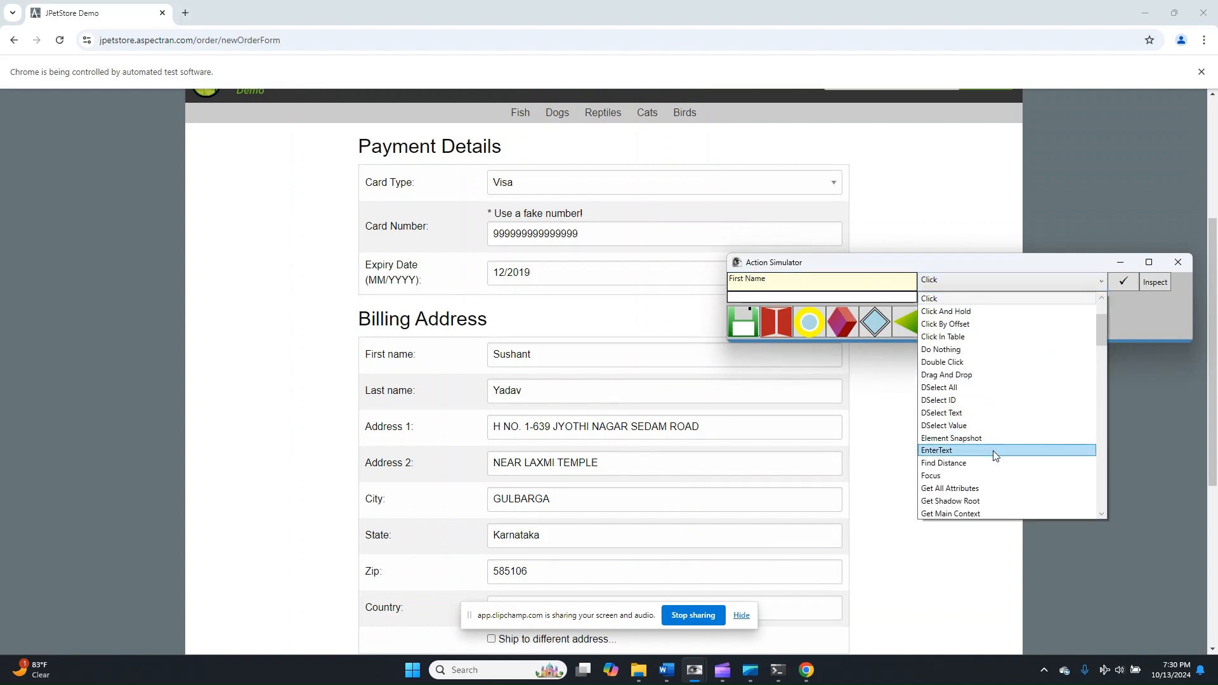
click(994, 451)
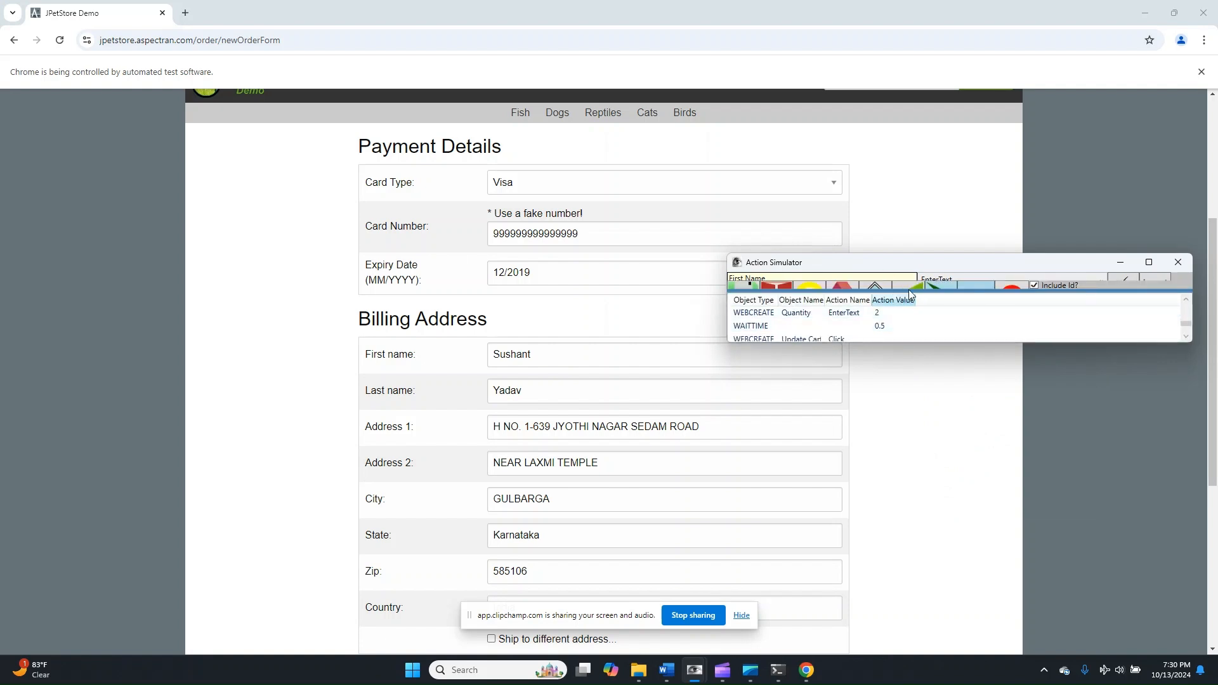
mouse_move(961, 286)
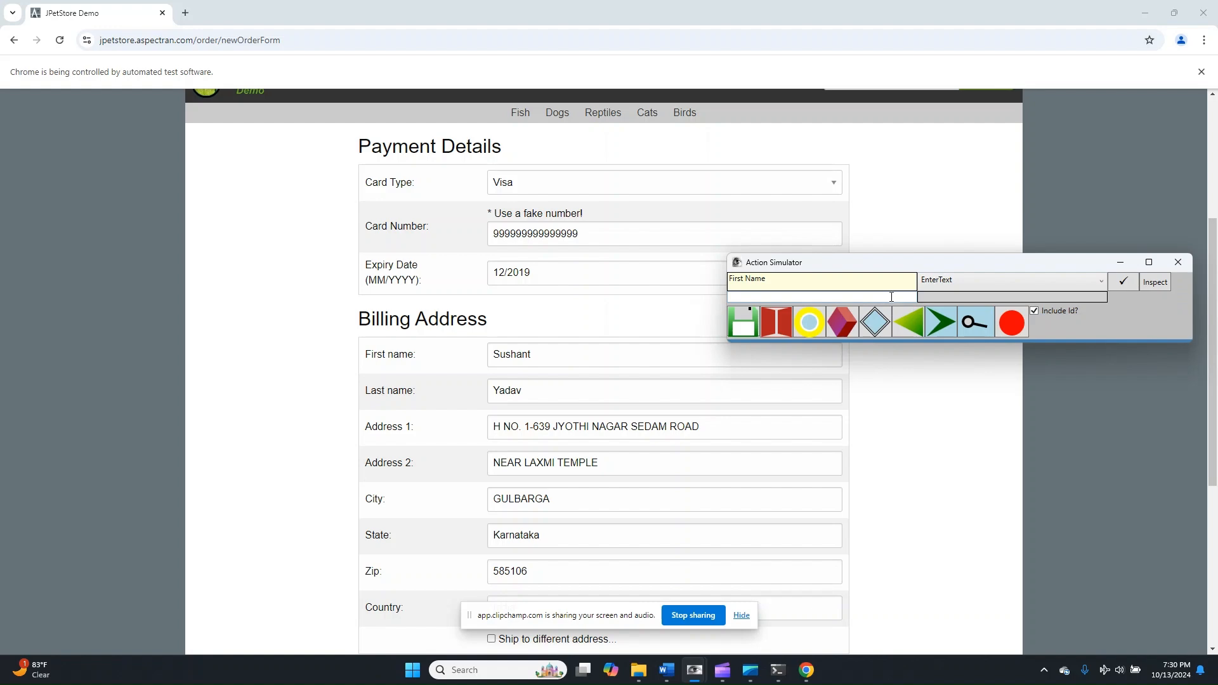
double_click(891, 296)
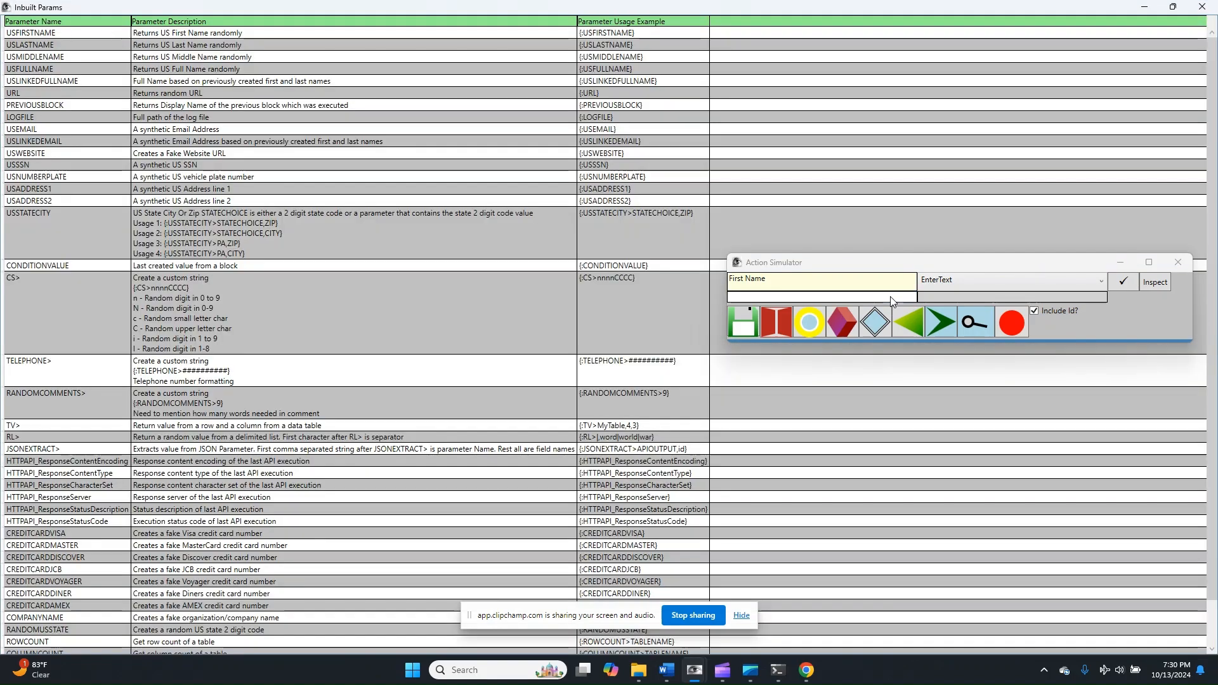
click(161, 35)
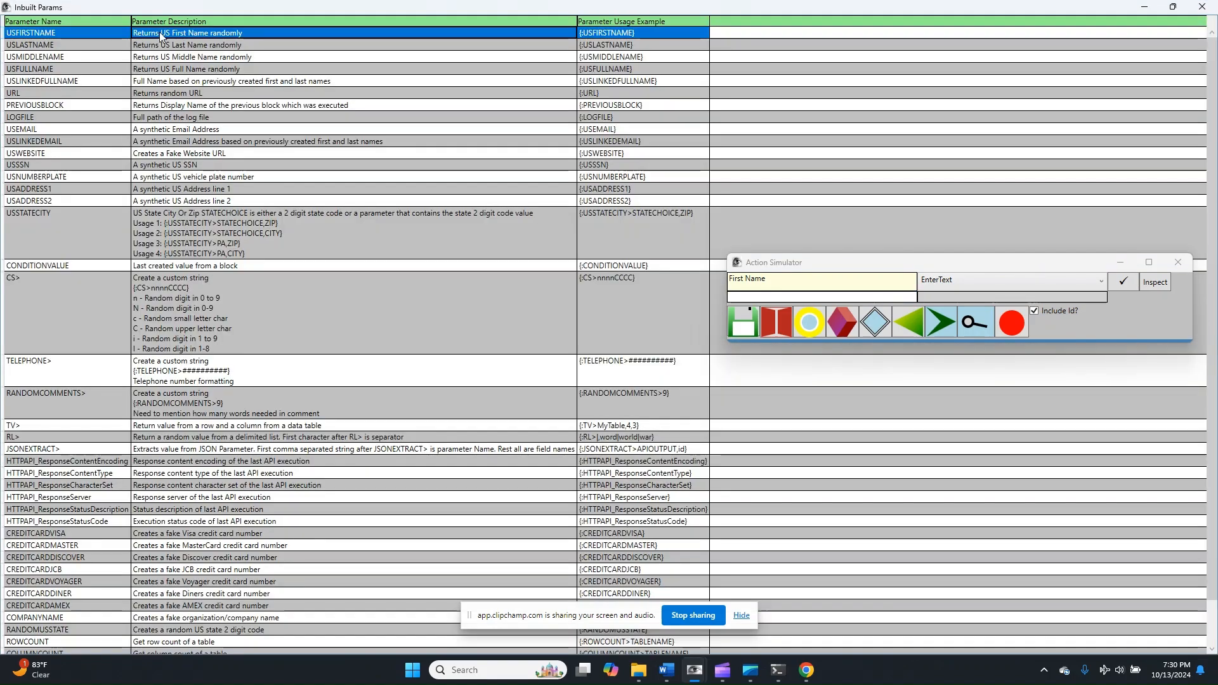
double_click(160, 35)
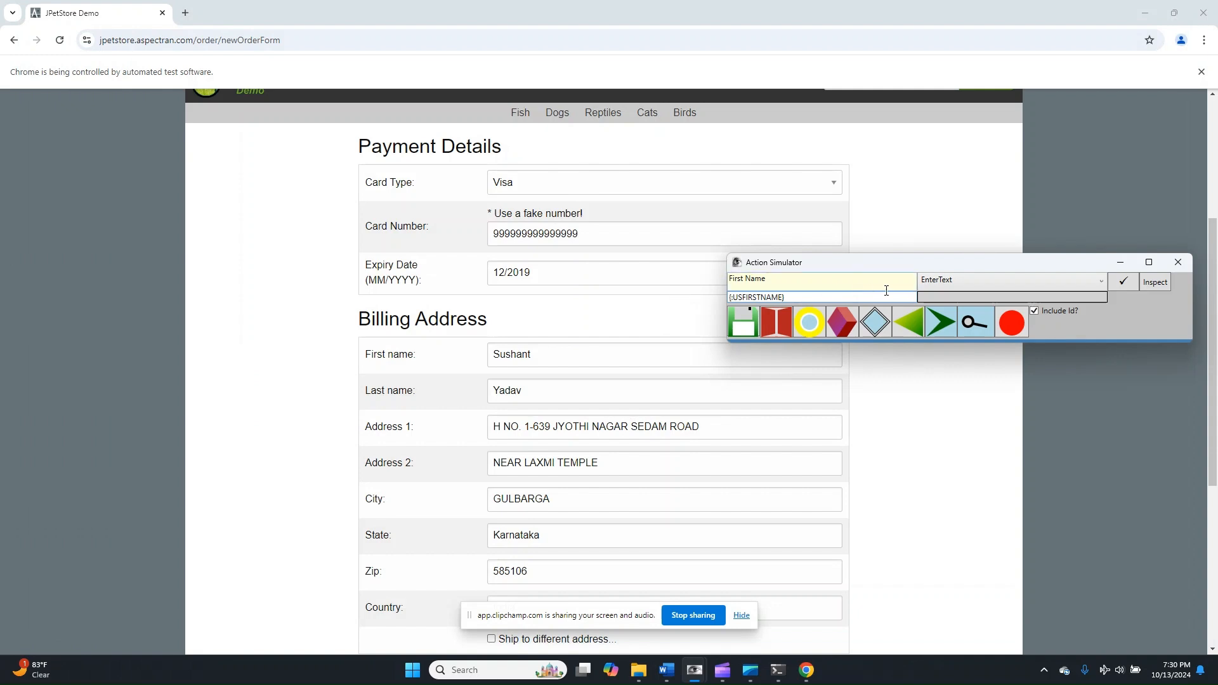
click(1124, 284)
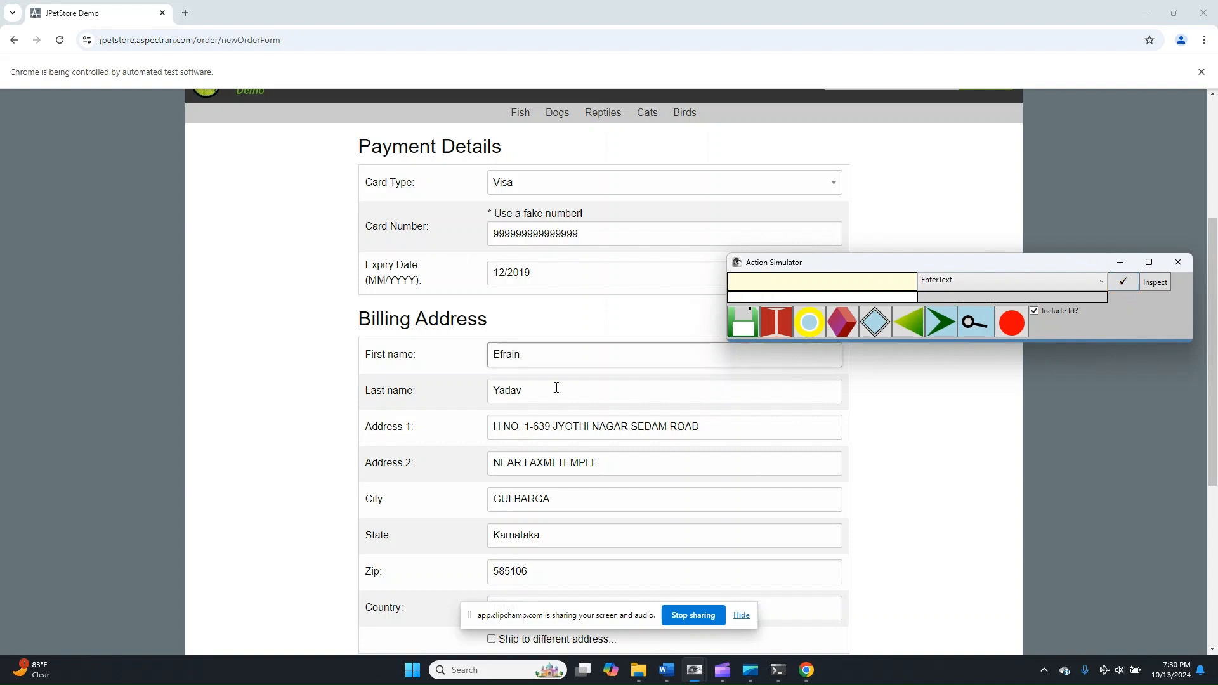
- Record and run an EnterText action on Last Name using the inbuilt parameter {:USLASTNAME}
click(757, 285)
click(787, 285)
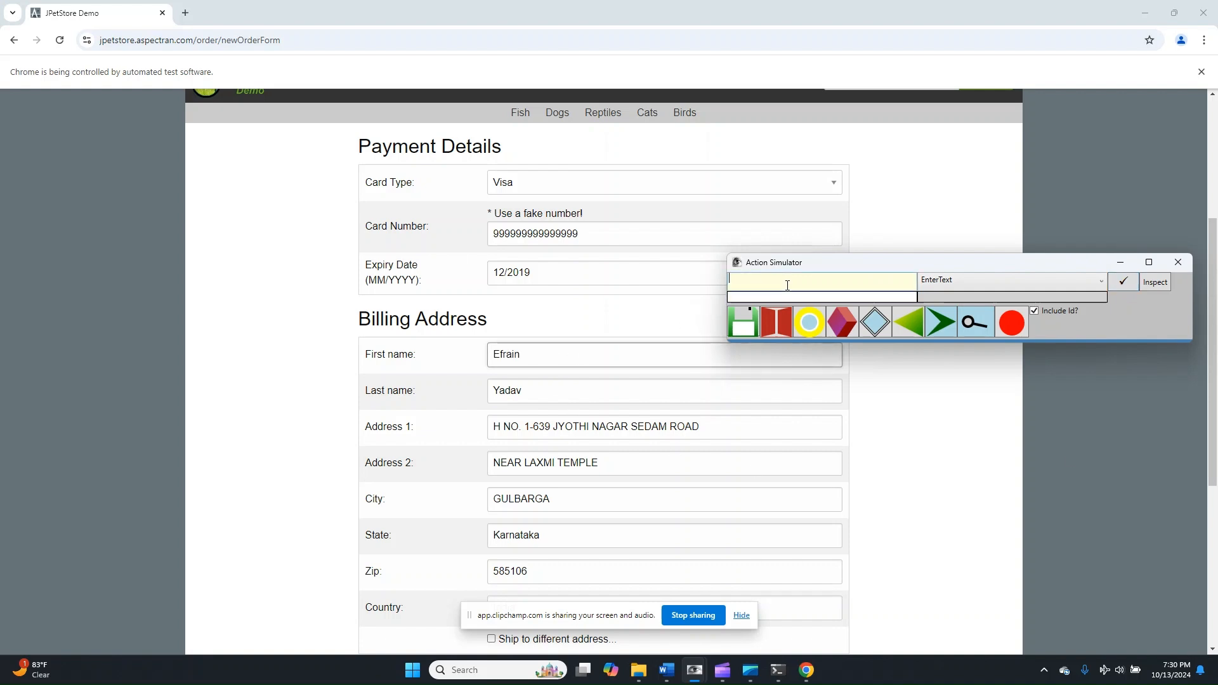
text(K)
text(ast Name)
double_click(867, 298)
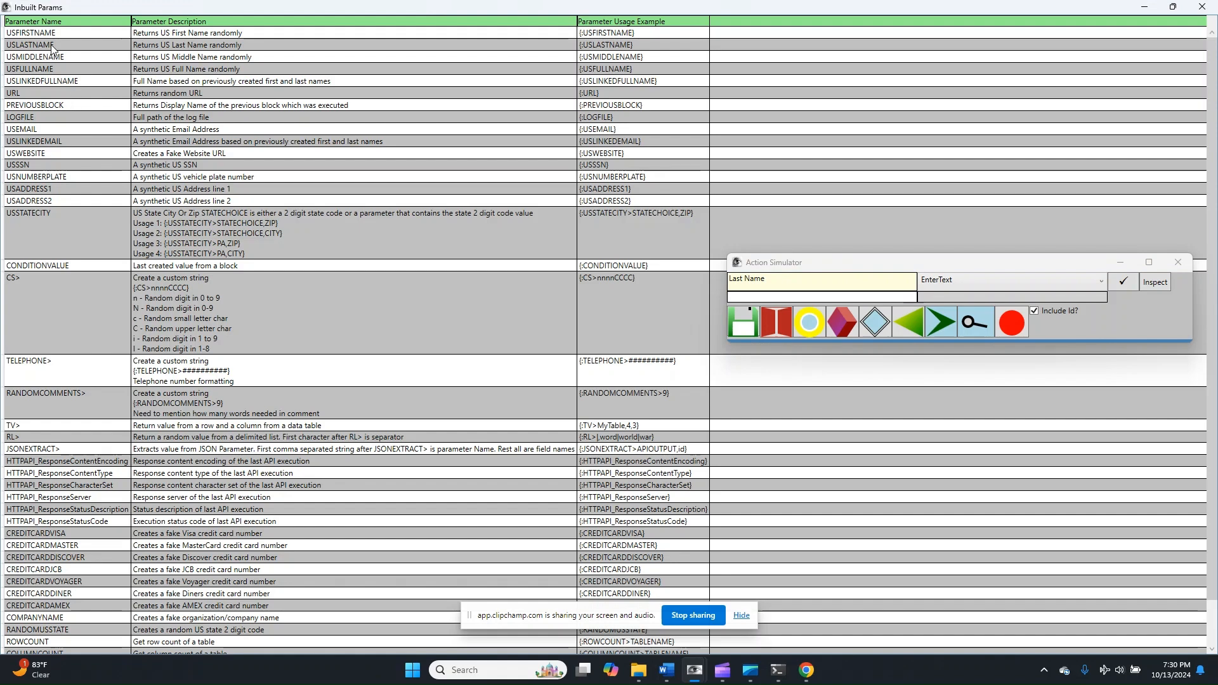
click(53, 47)
double_click(53, 47)
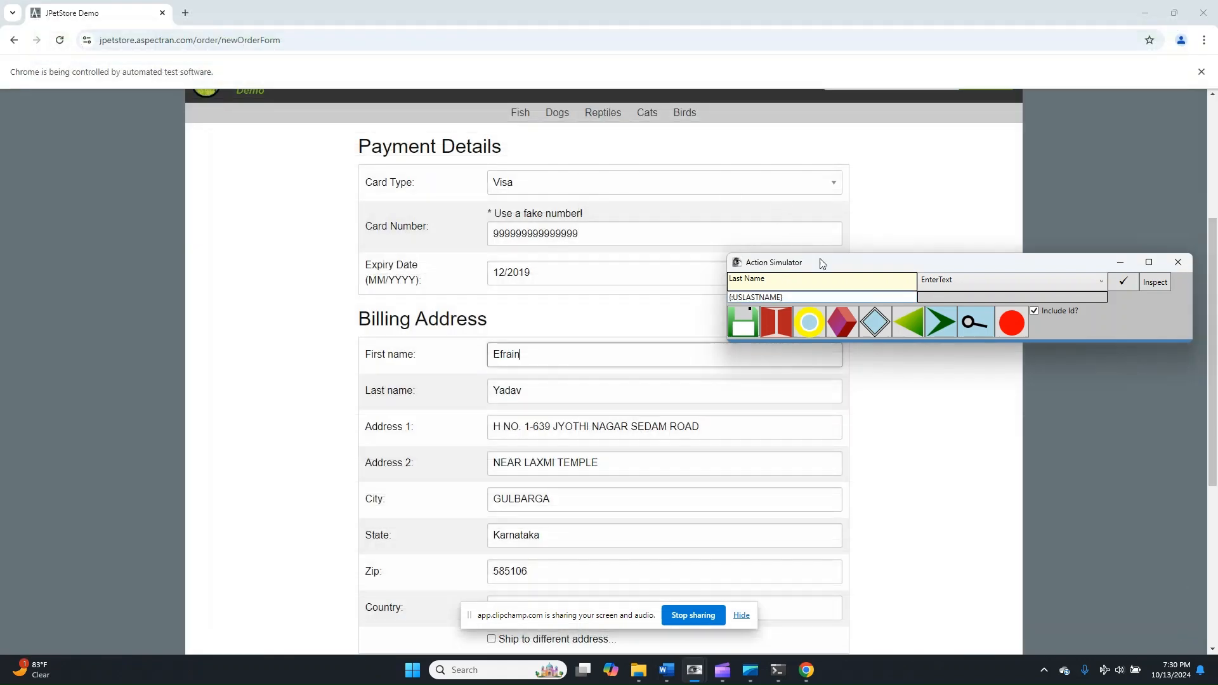
click(1127, 283)
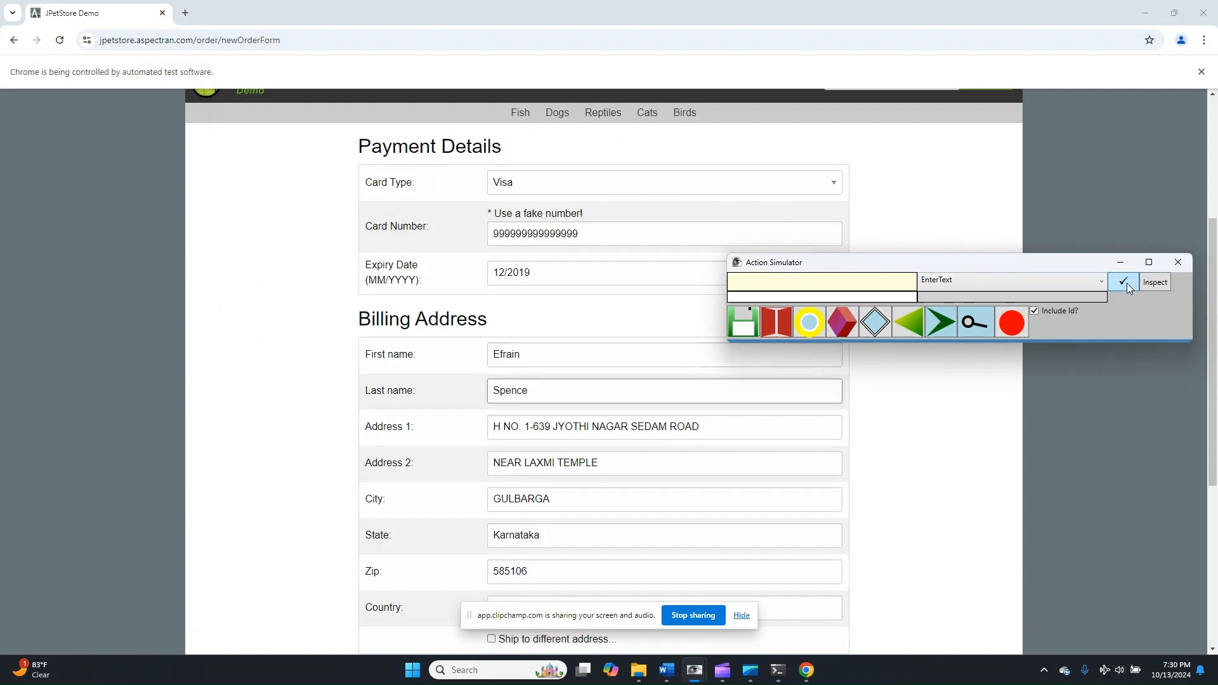
- Record and run an EnterText action on Address 1 using the inbuilt parameter {:USADDRESS1}
click(809, 282)
text(Address 1)
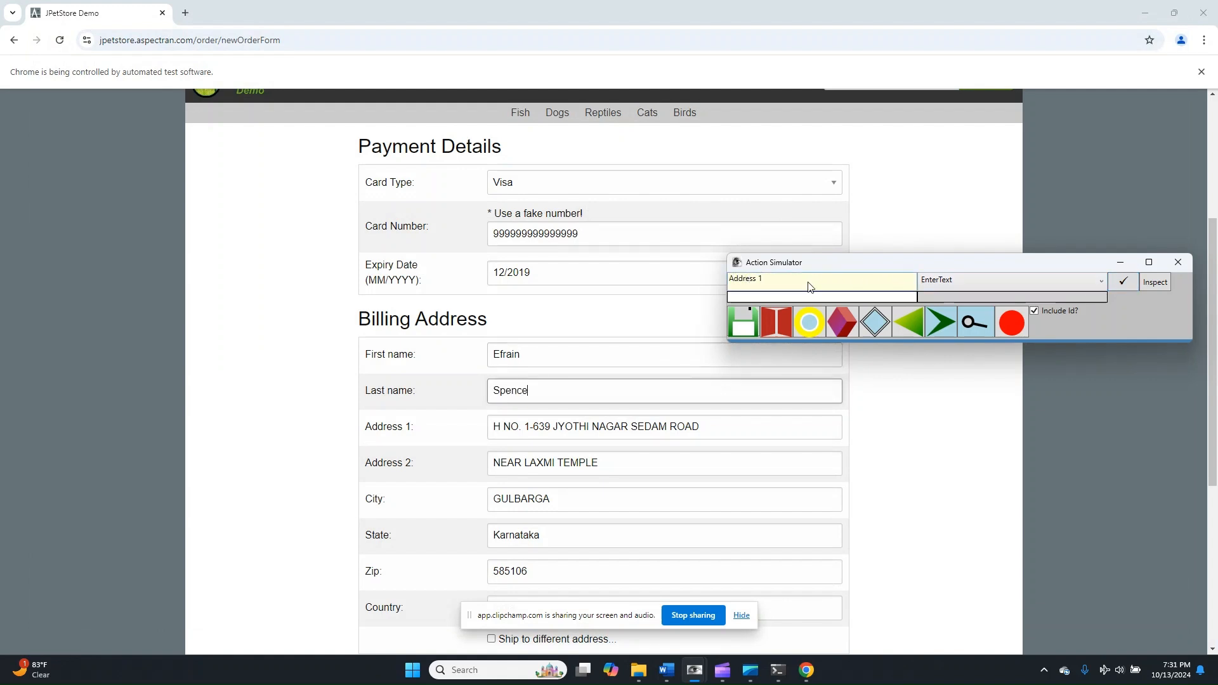
double_click(889, 293)
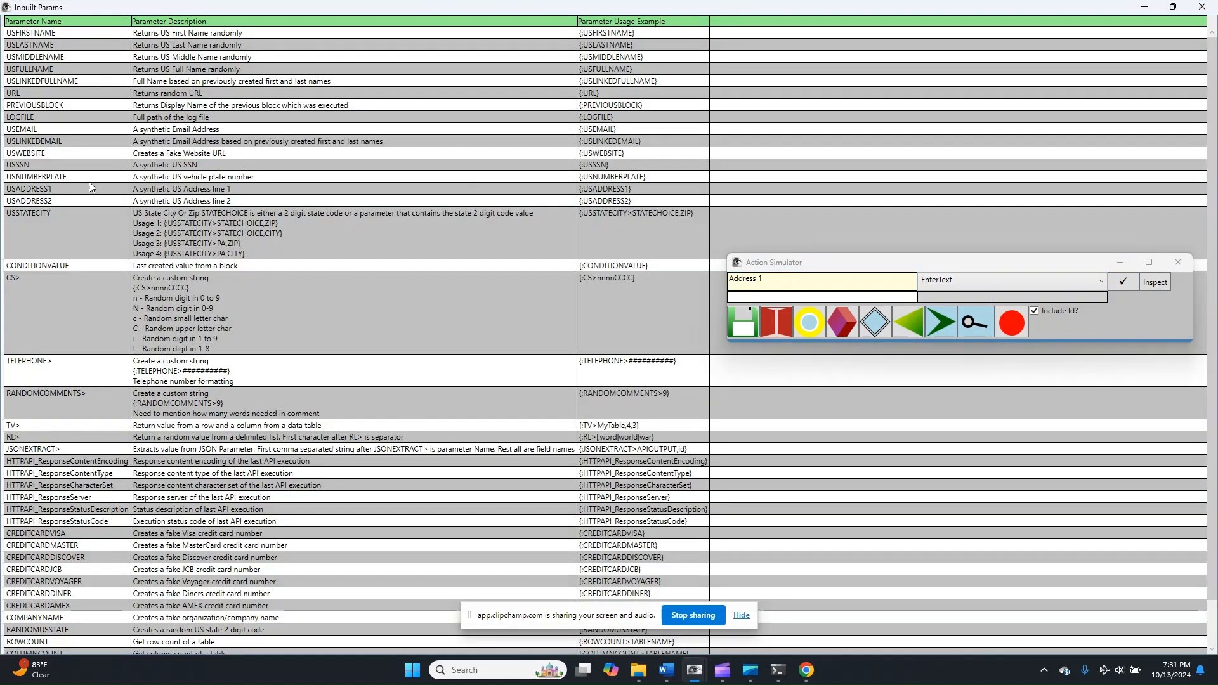
double_click(186, 189)
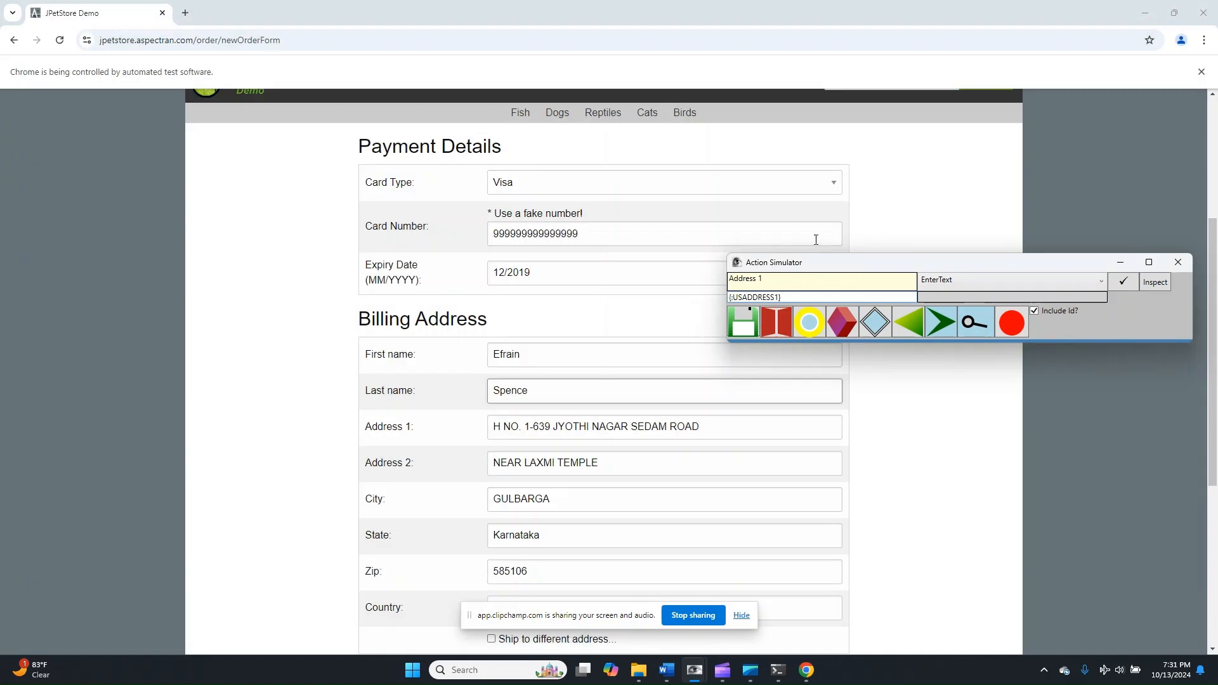
click(1138, 290)
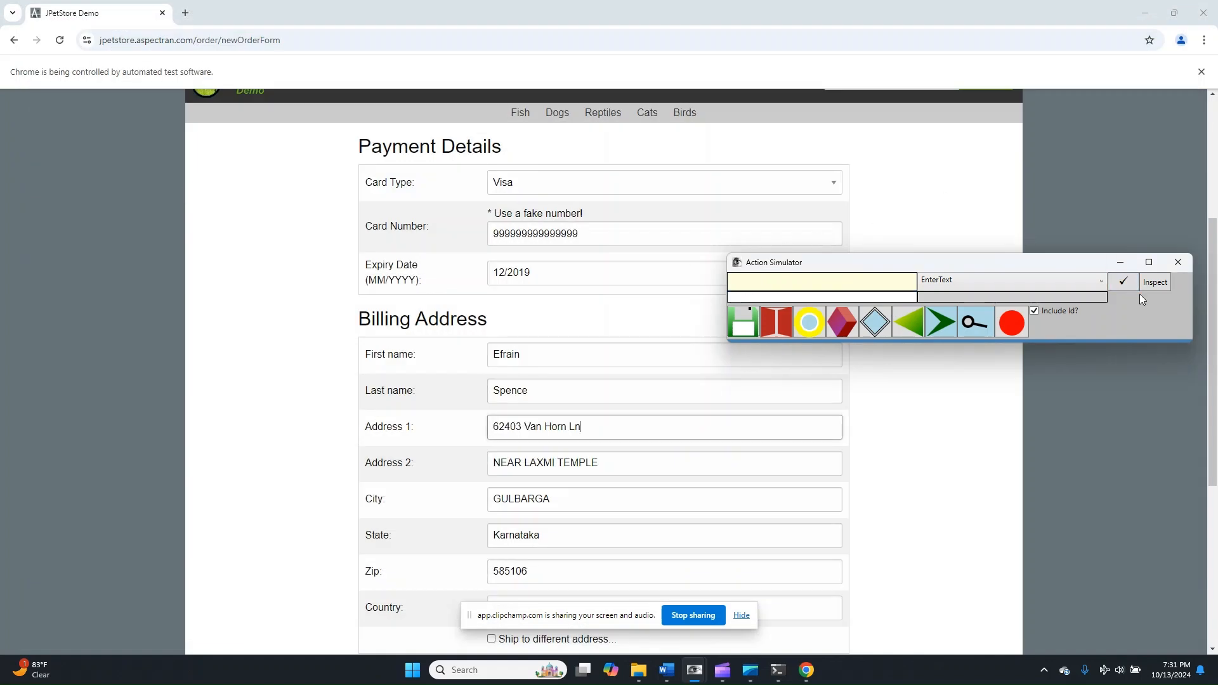
- Record and run an EnterText action on Address 2 using the inbuilt parameter {:USADDRESS2}
text(Address 2)
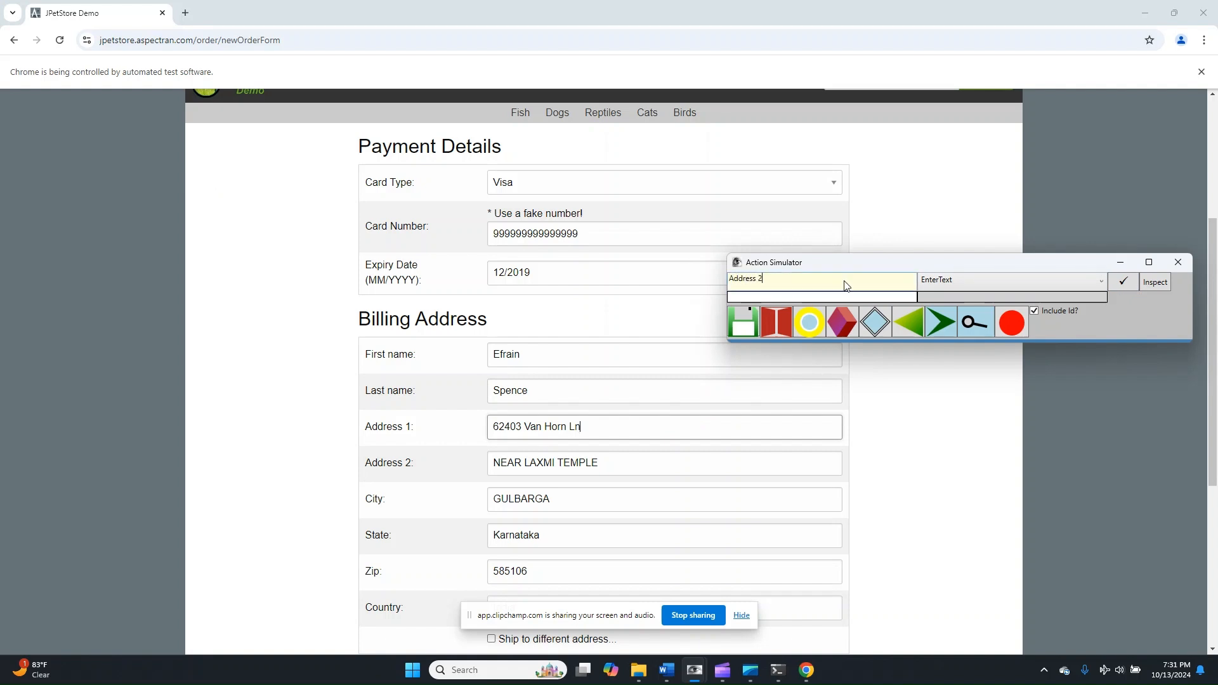
double_click(777, 296)
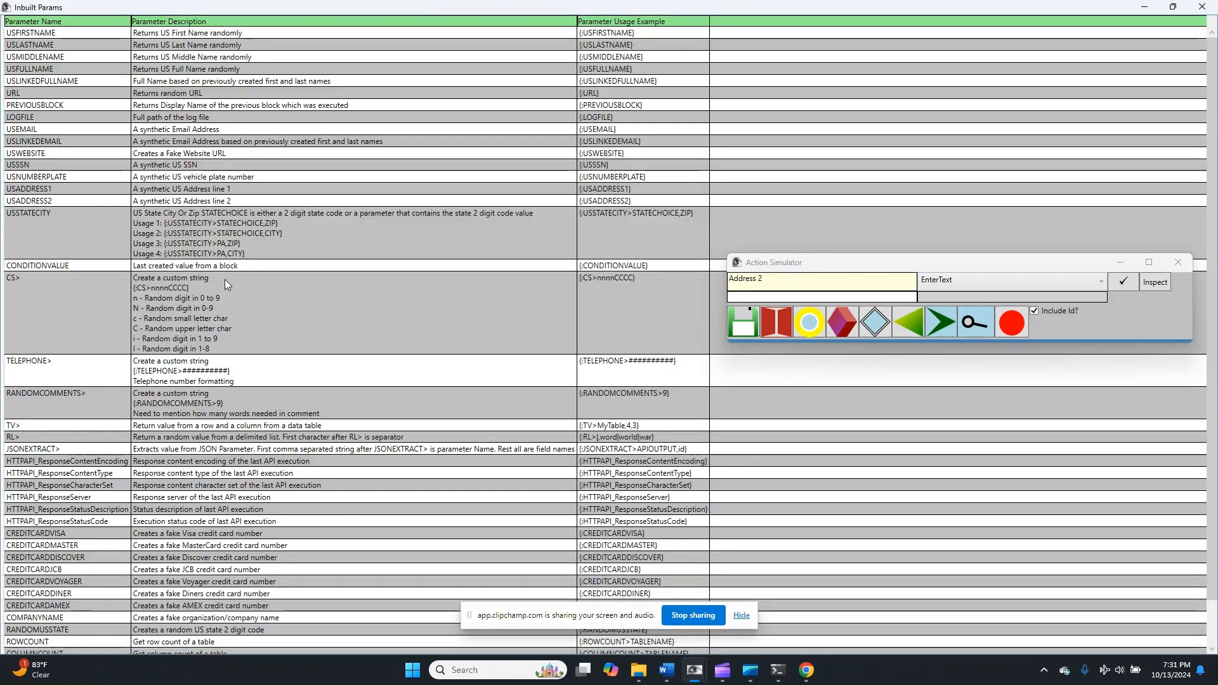
double_click(239, 204)
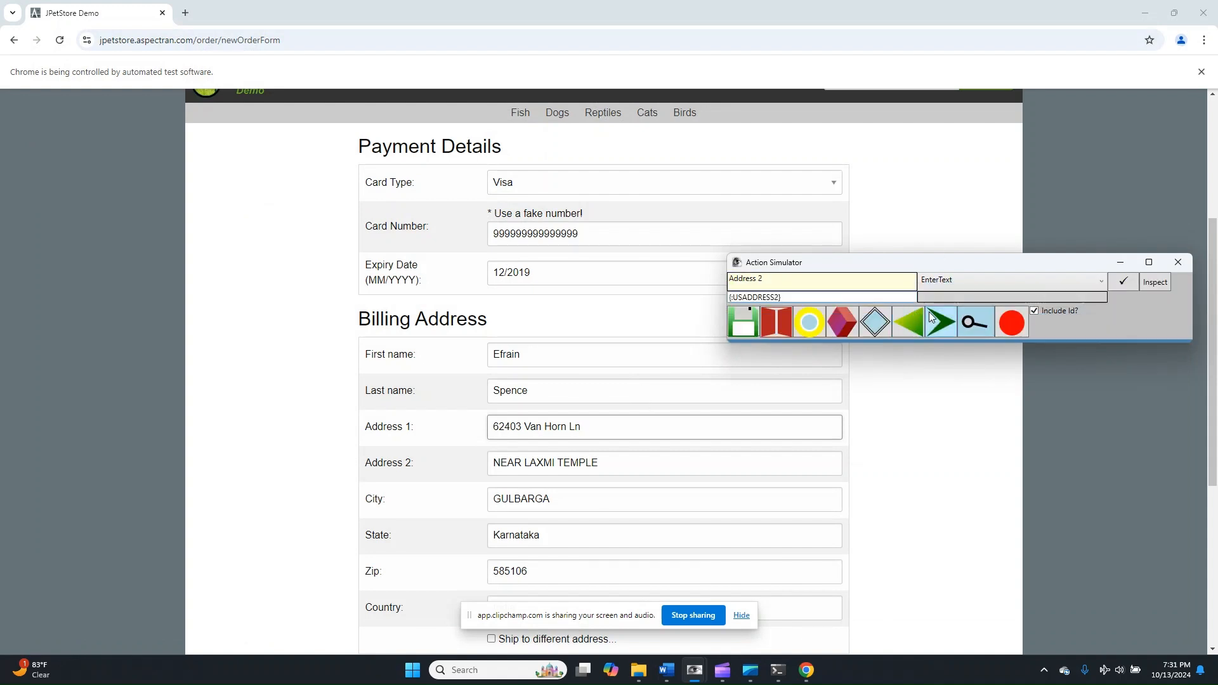
click(1126, 281)
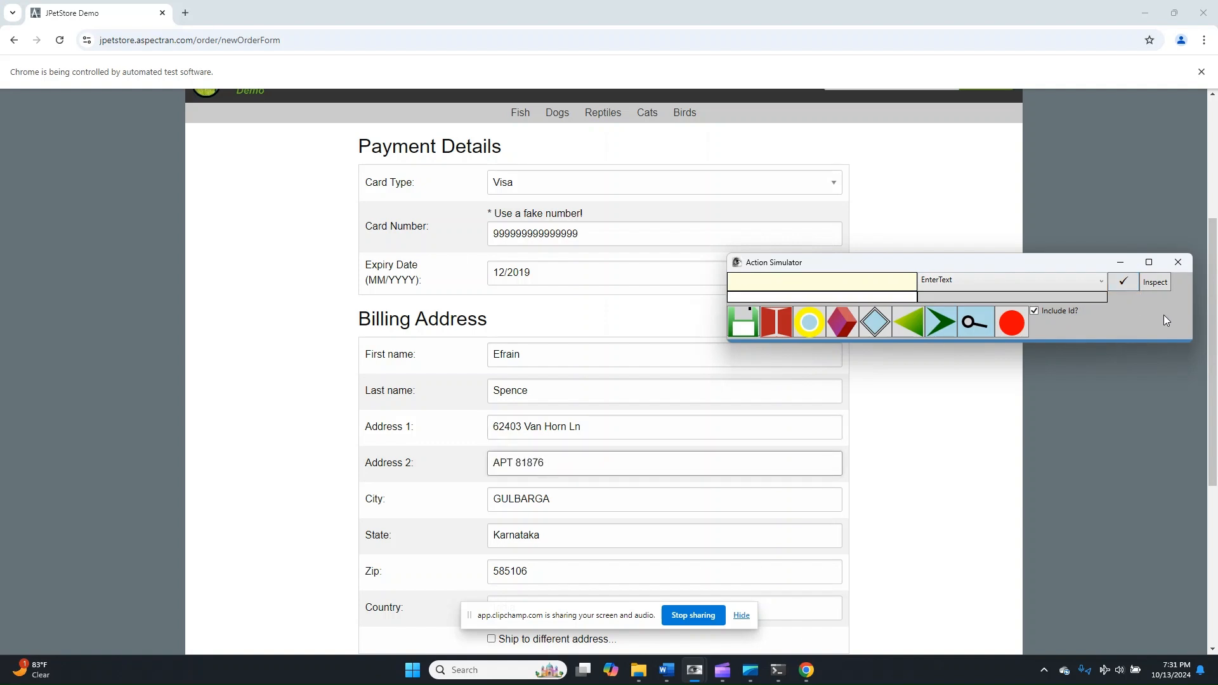
- Target the City field with EnterText and insert the inbuilt parameter USSTATECITY as its value
click(862, 280)
text(C)
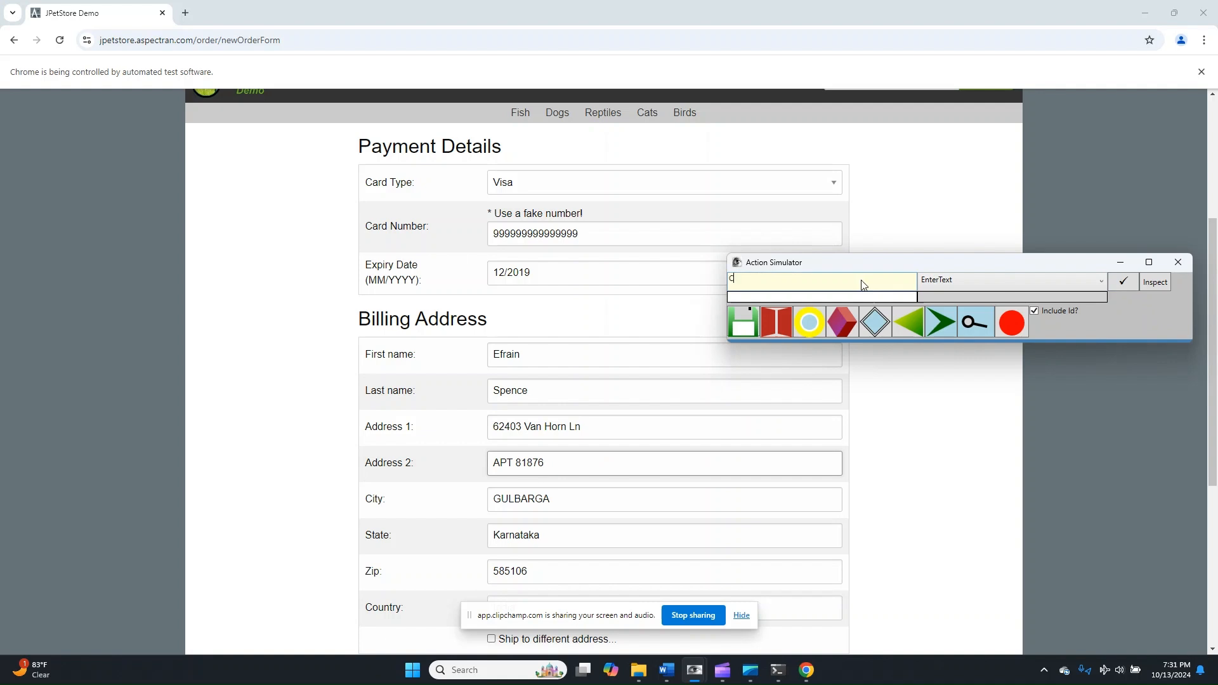
text(ity)
double_click(874, 296)
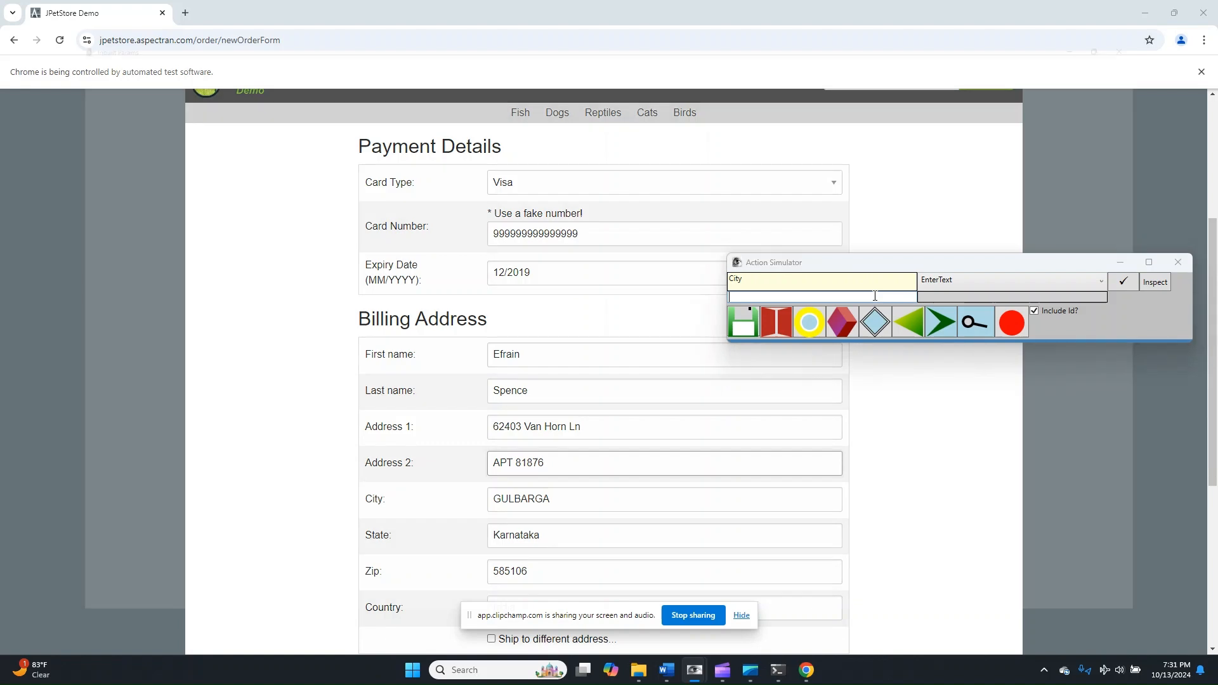
scroll(67, 213, down, 1)
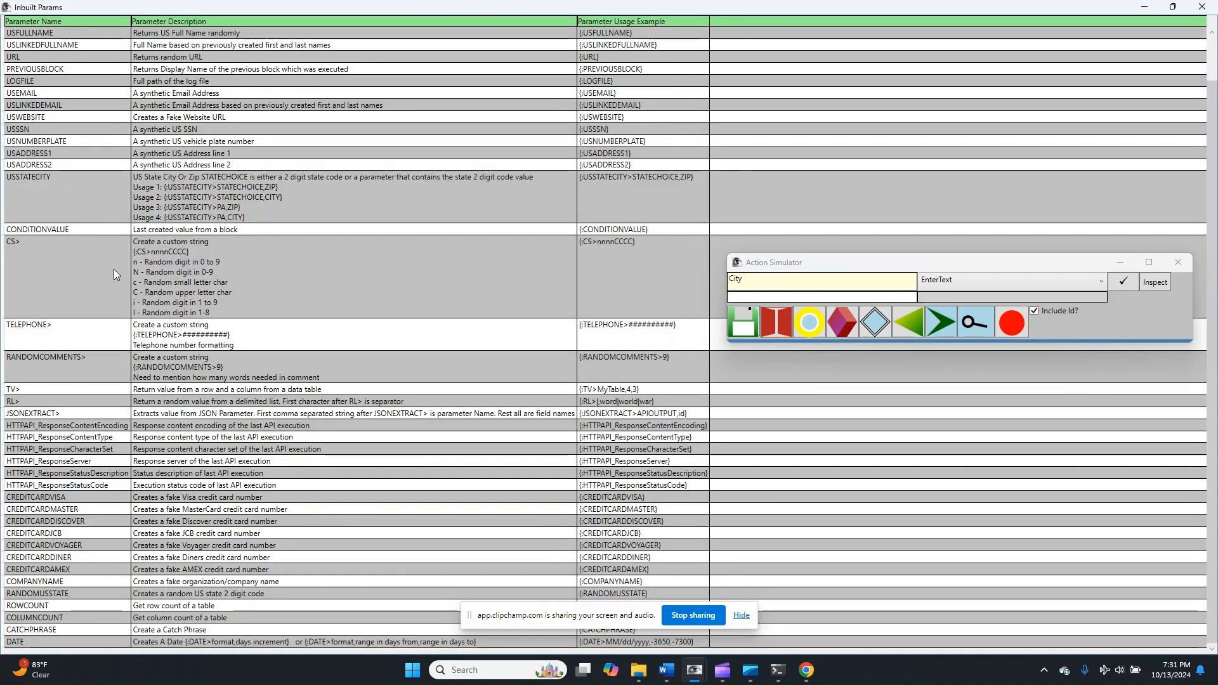
scroll(114, 269, up, 1)
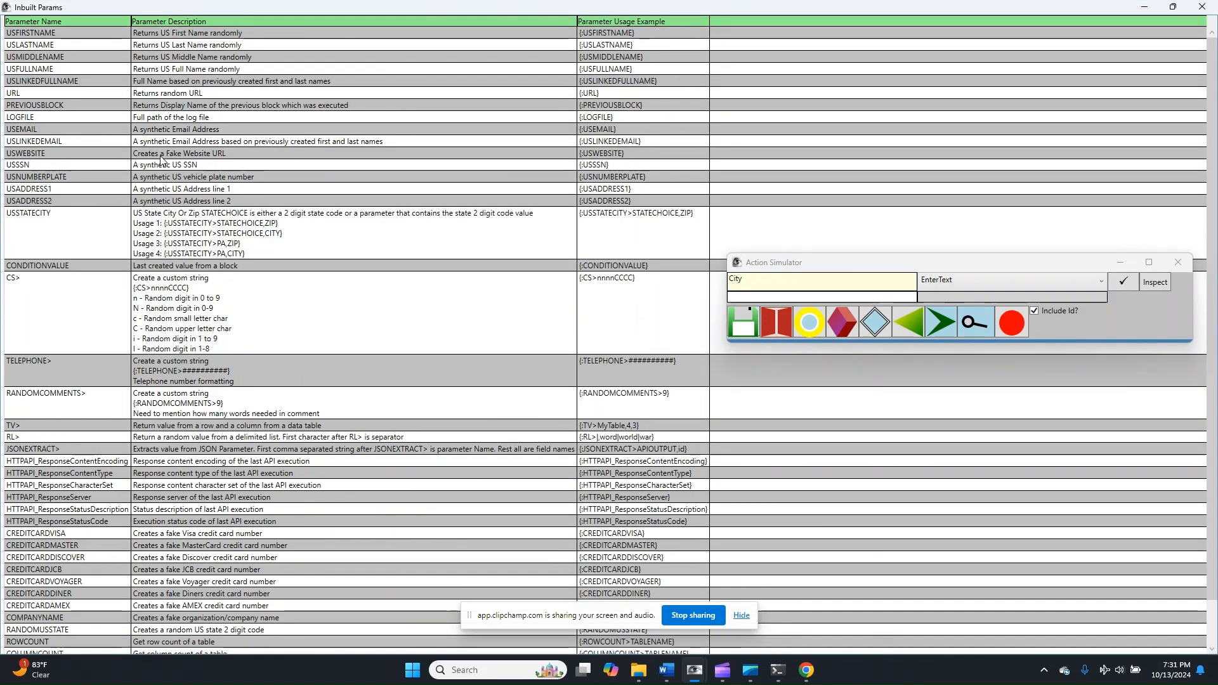
double_click(190, 232)
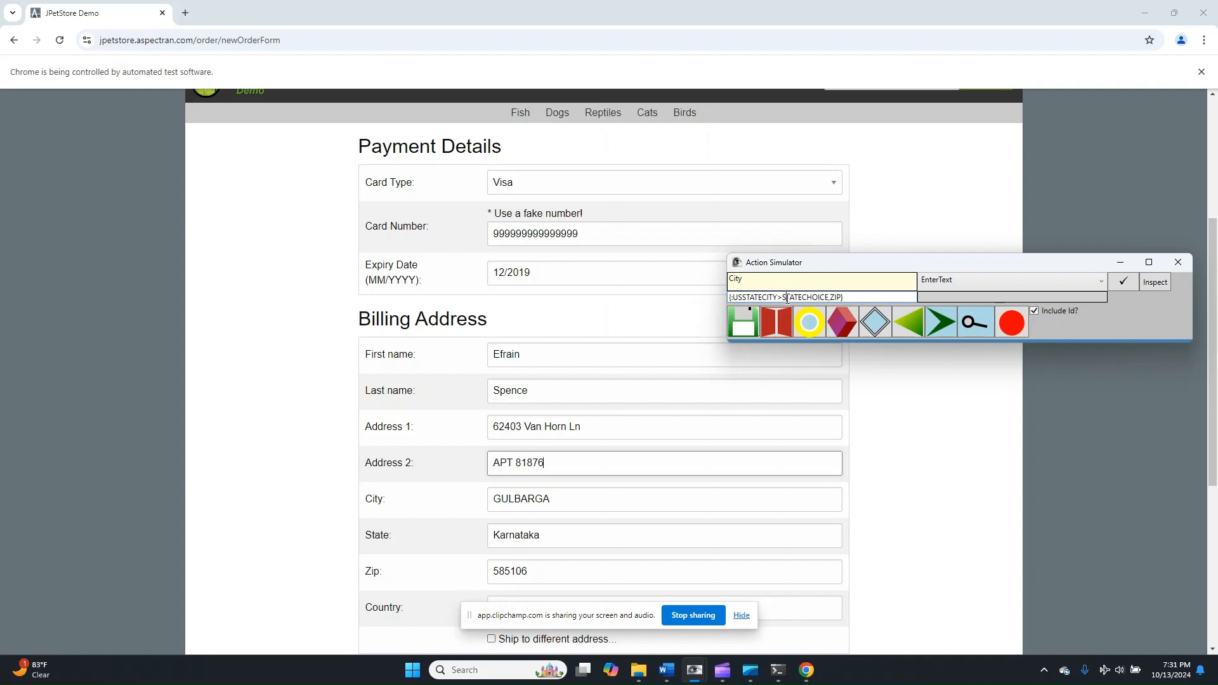
- Edit the City value to {:USSTATECITY>TX,CITY} and record and run the EnterText action
drag(782, 297, 829, 302)
drag(793, 298, 803, 298)
triple_click(804, 298)
key(ctrl+c)
click(796, 298)
drag(793, 298, 802, 297)
text(CITY)
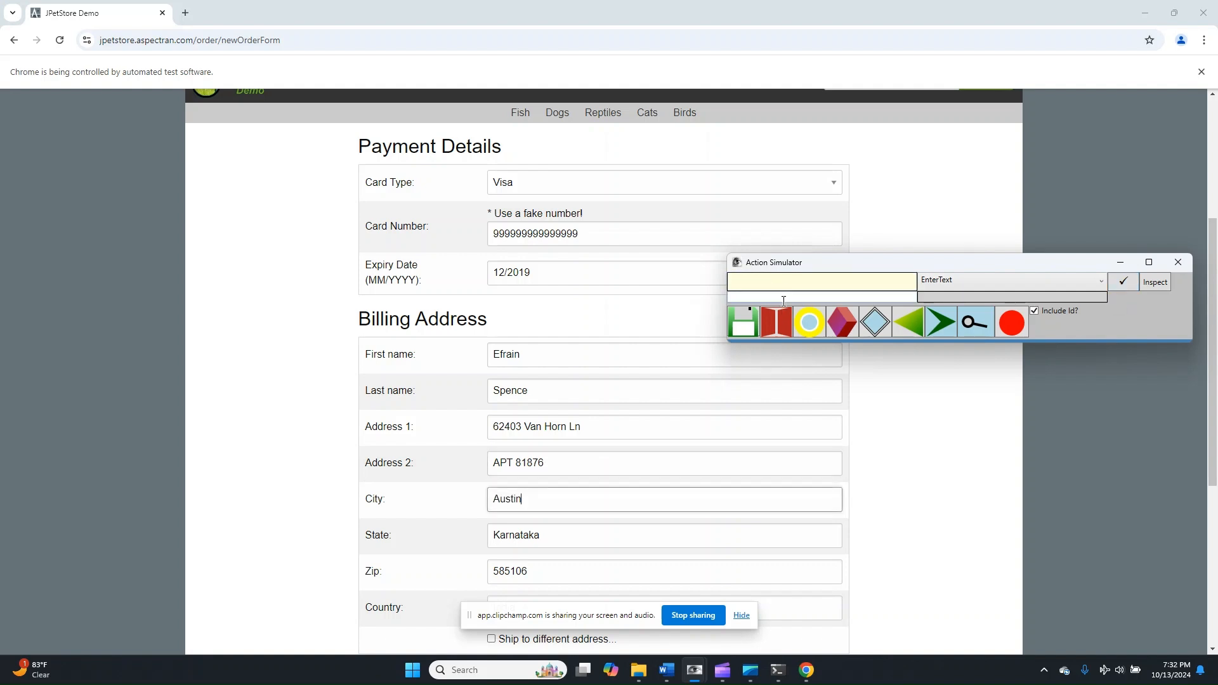
- Record and run an EnterText action on State with the value Texas
drag(783, 340, 853, 341)
click(849, 281)
text(State)
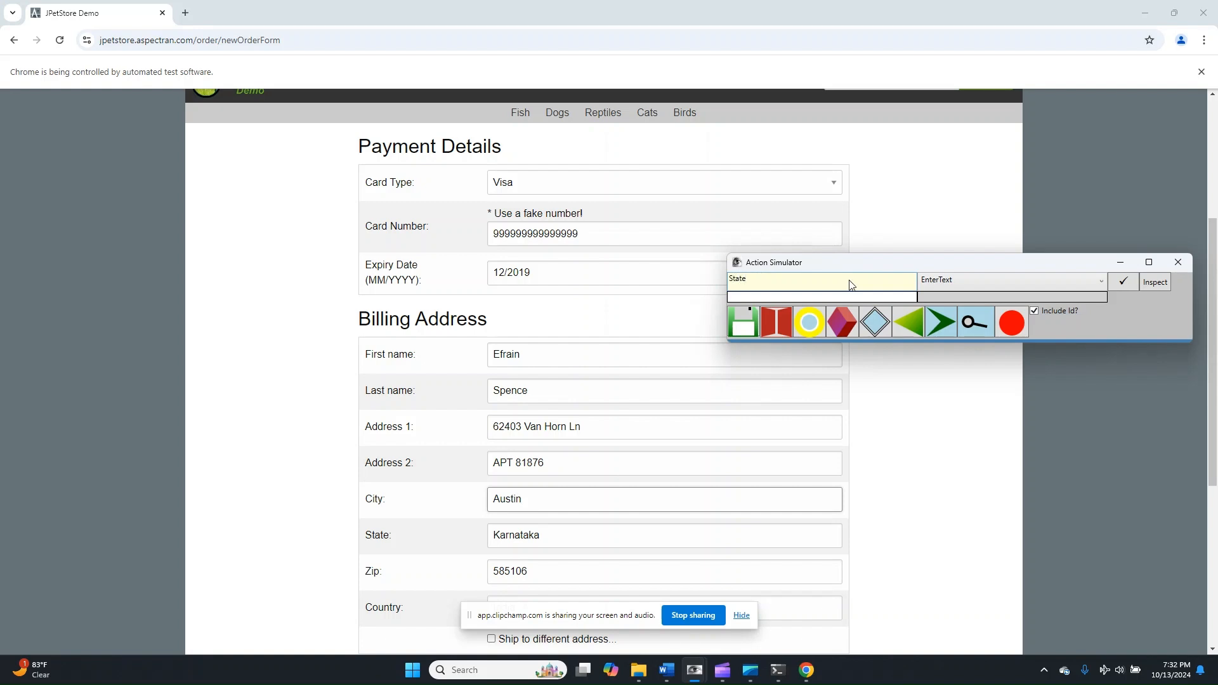
click(896, 295)
text(Texas)
click(1129, 288)
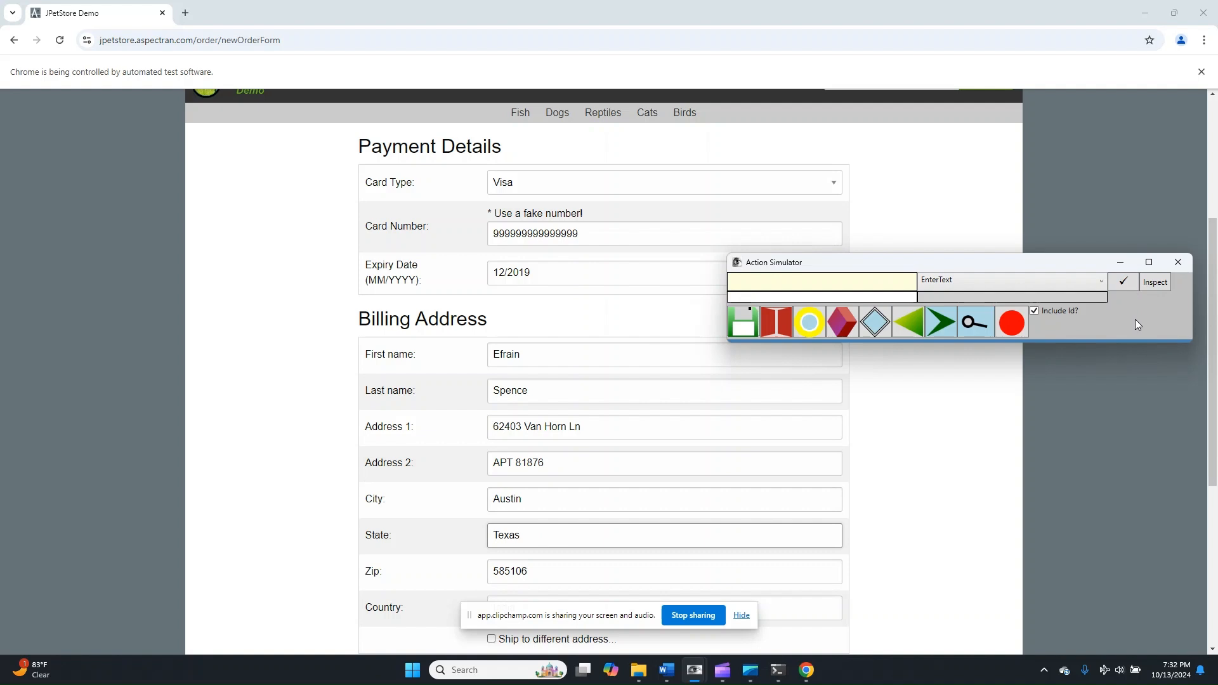
- Record and run an EnterText action on Zip using the inbuilt parameter {:USSTATECITY>TX,ZIP}
click(977, 324)
scroll(1004, 461, down, 2)
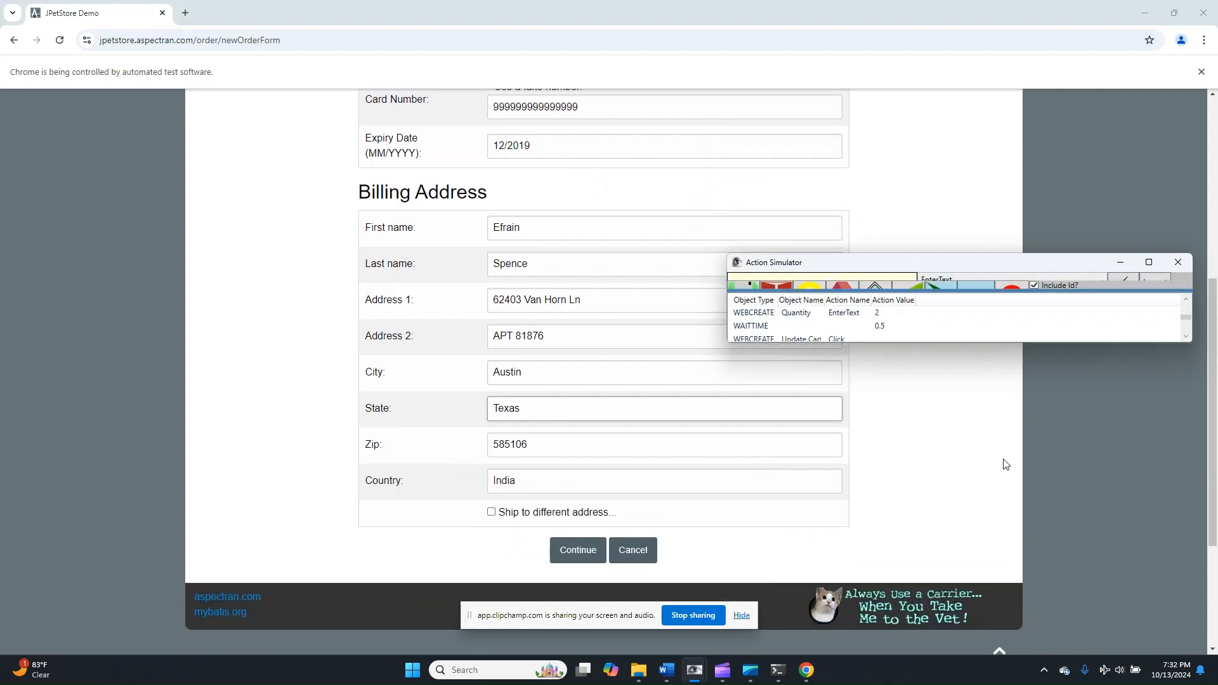
click(862, 277)
text(Zip)
click(901, 297)
key(ctrl+v)
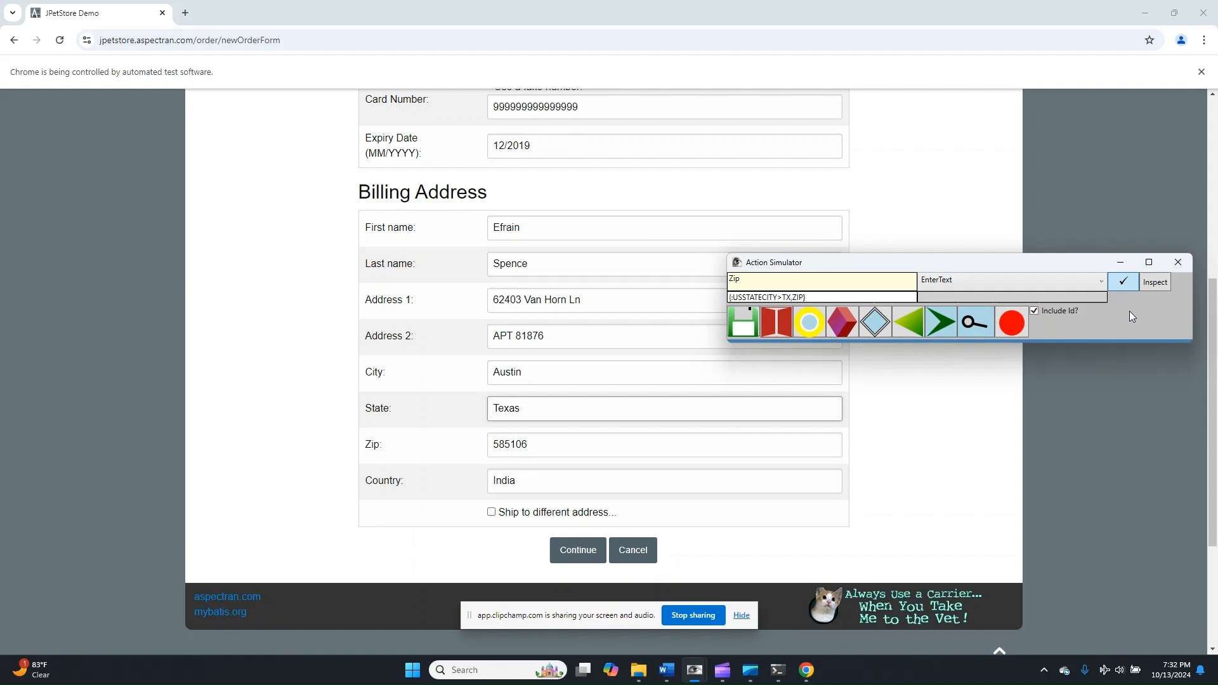
- Record and run an EnterText action on Country with the value United States
click(885, 285)
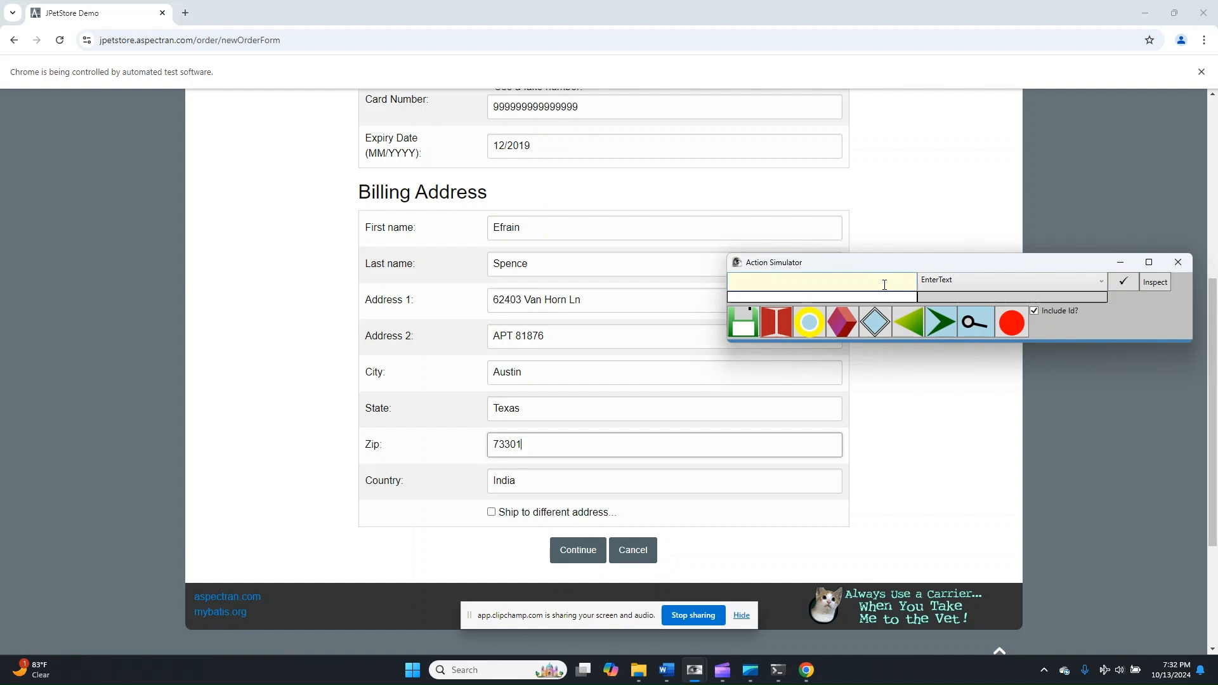
text(Country)
click(877, 296)
text(United)
text(States)
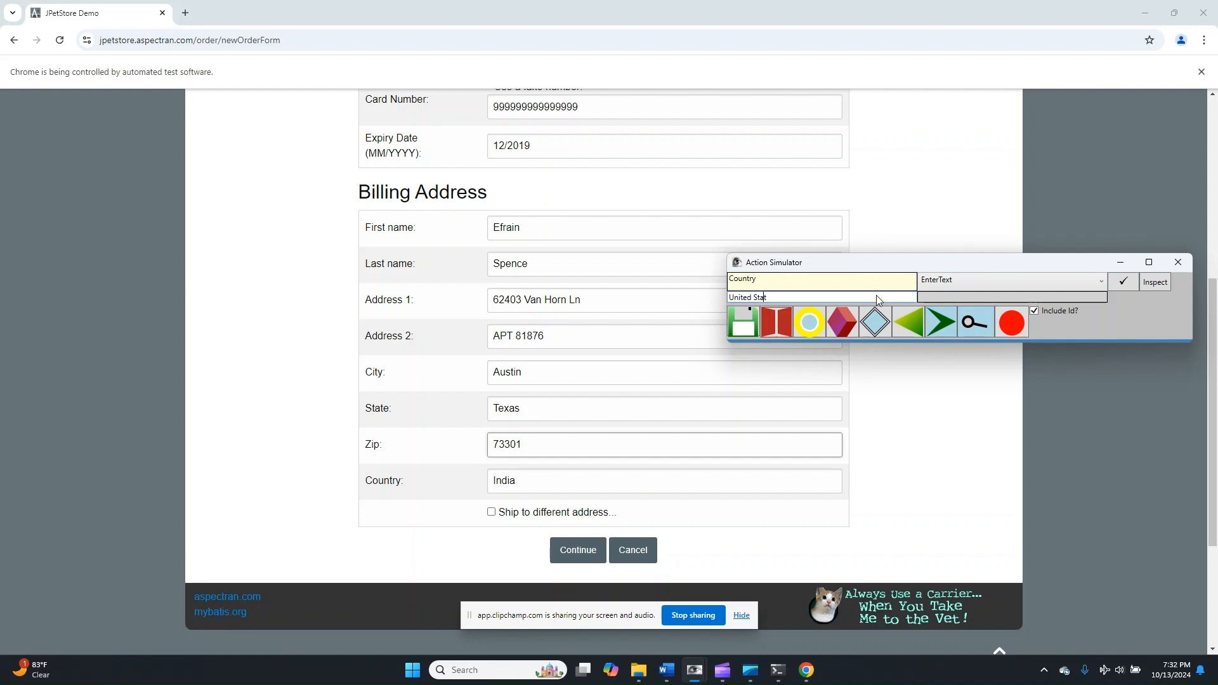
click(1126, 281)
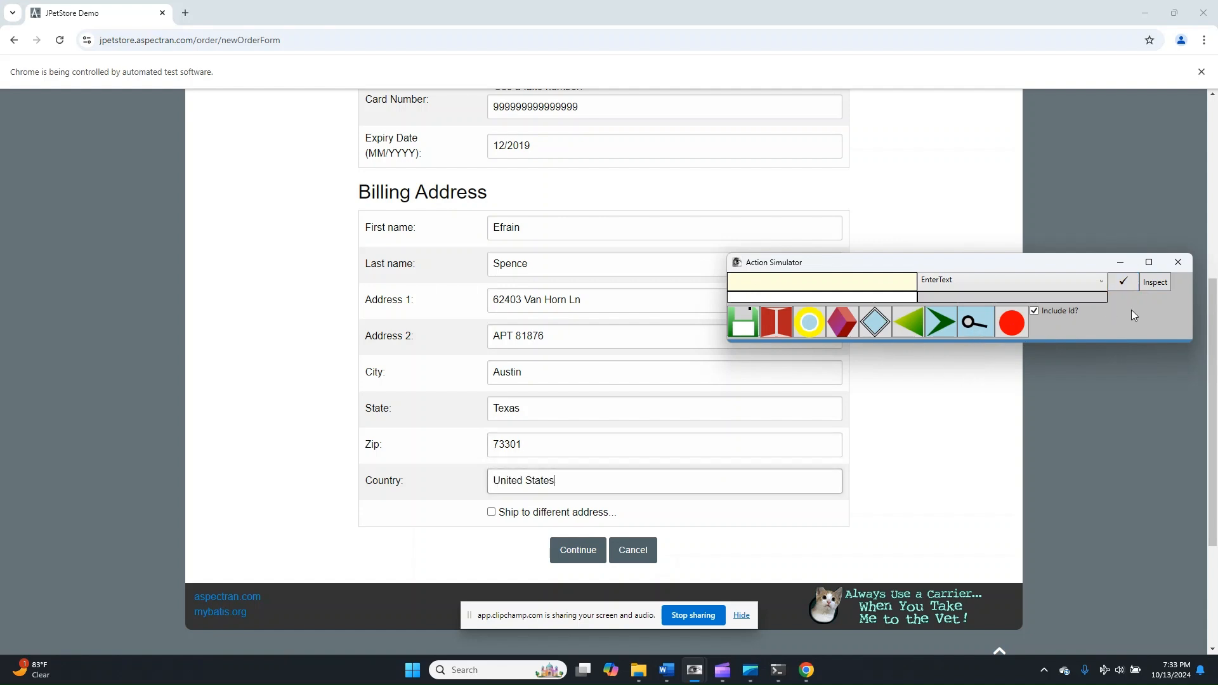
- Record and run a Click action on the Continue button of the billing form
click(829, 278)
text(Continu)
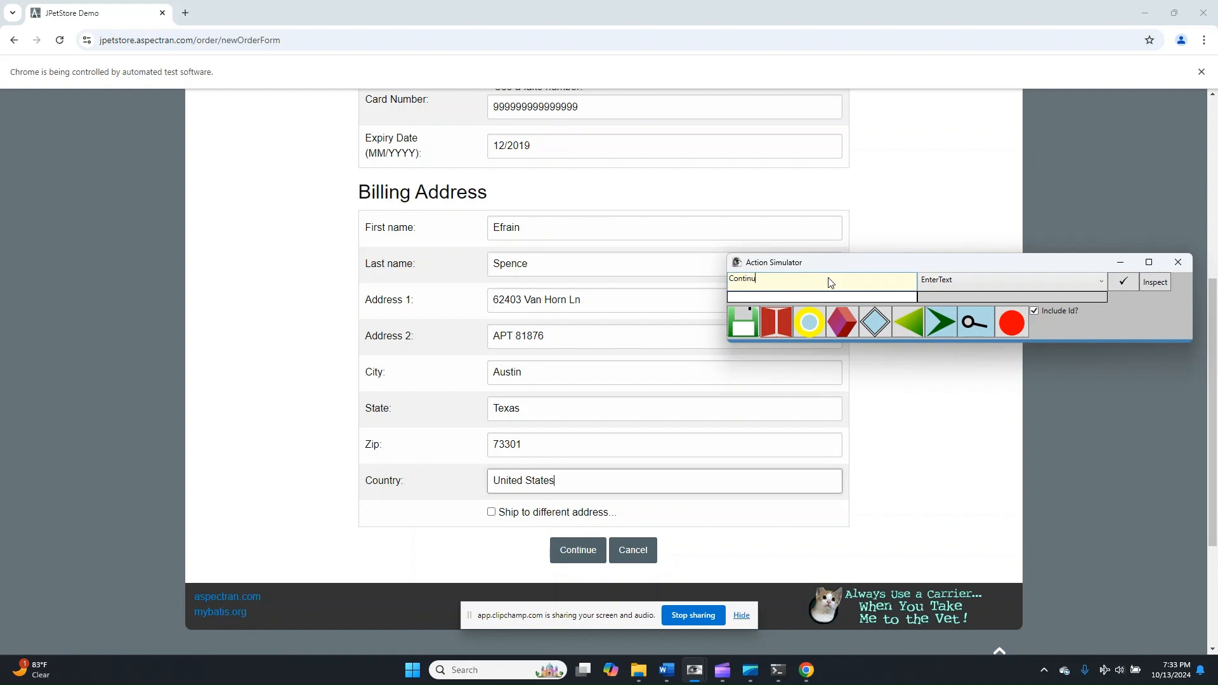
text(e)
click(957, 288)
scroll(951, 380, up, 4)
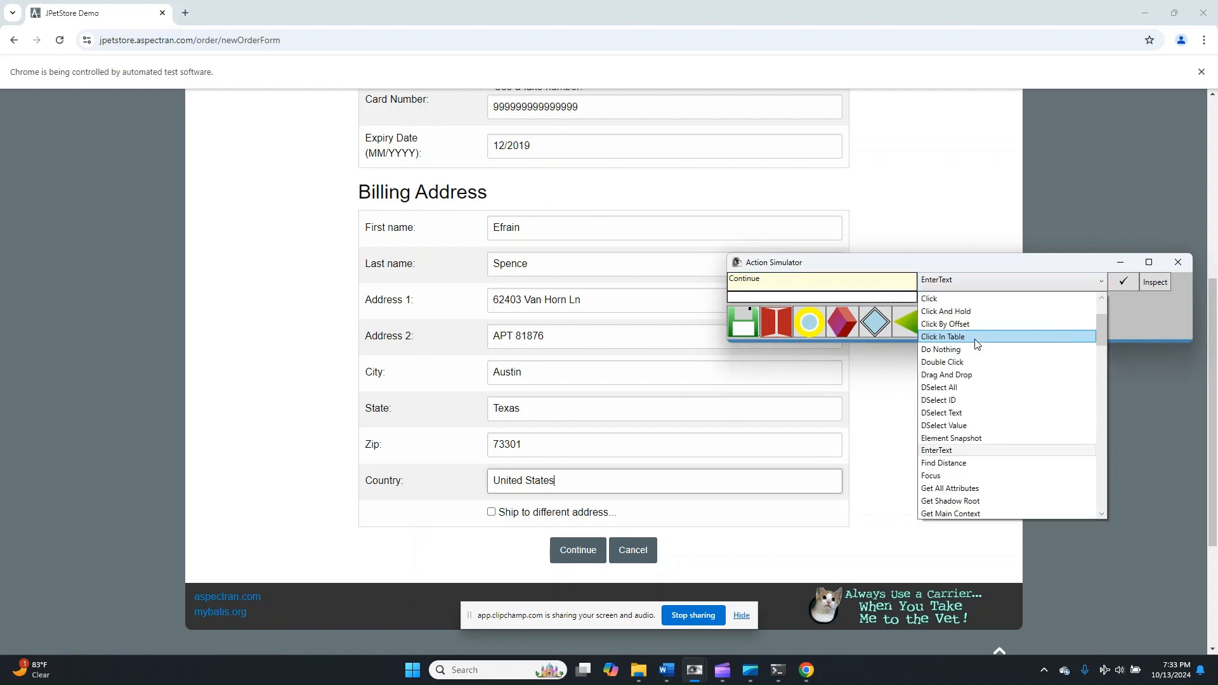
click(941, 299)
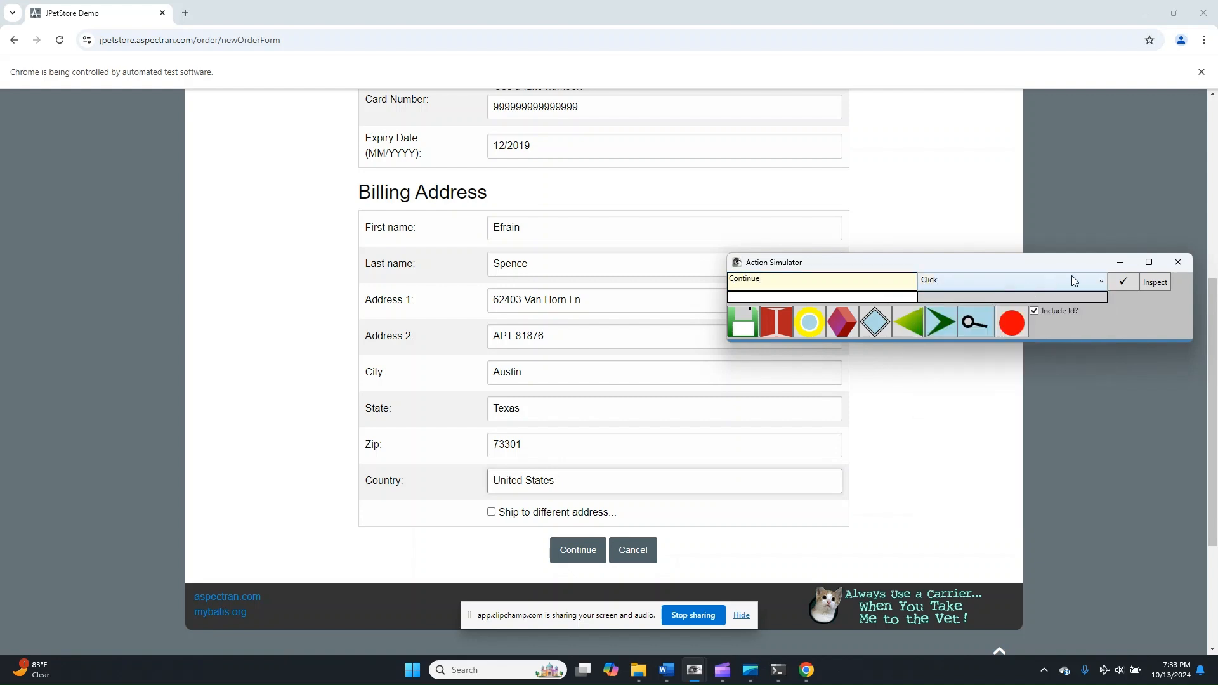
click(1132, 284)
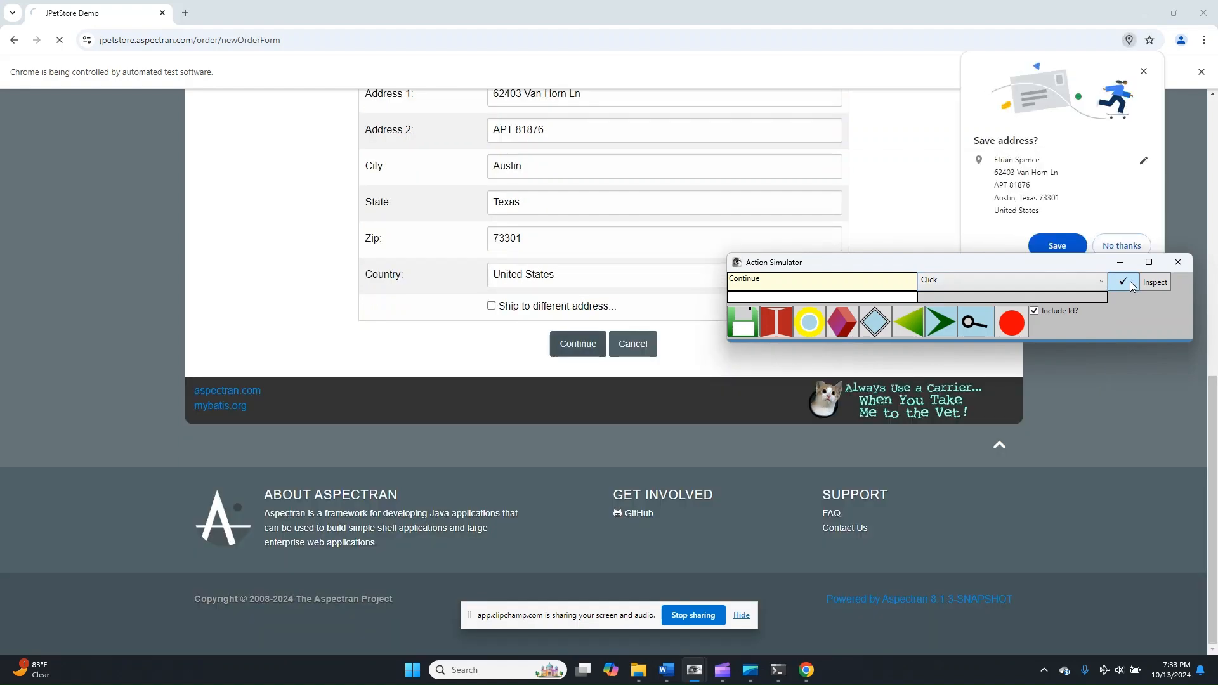
- Record and run a Click action on the Confirm button of the order summary
scroll(693, 462, down, 6)
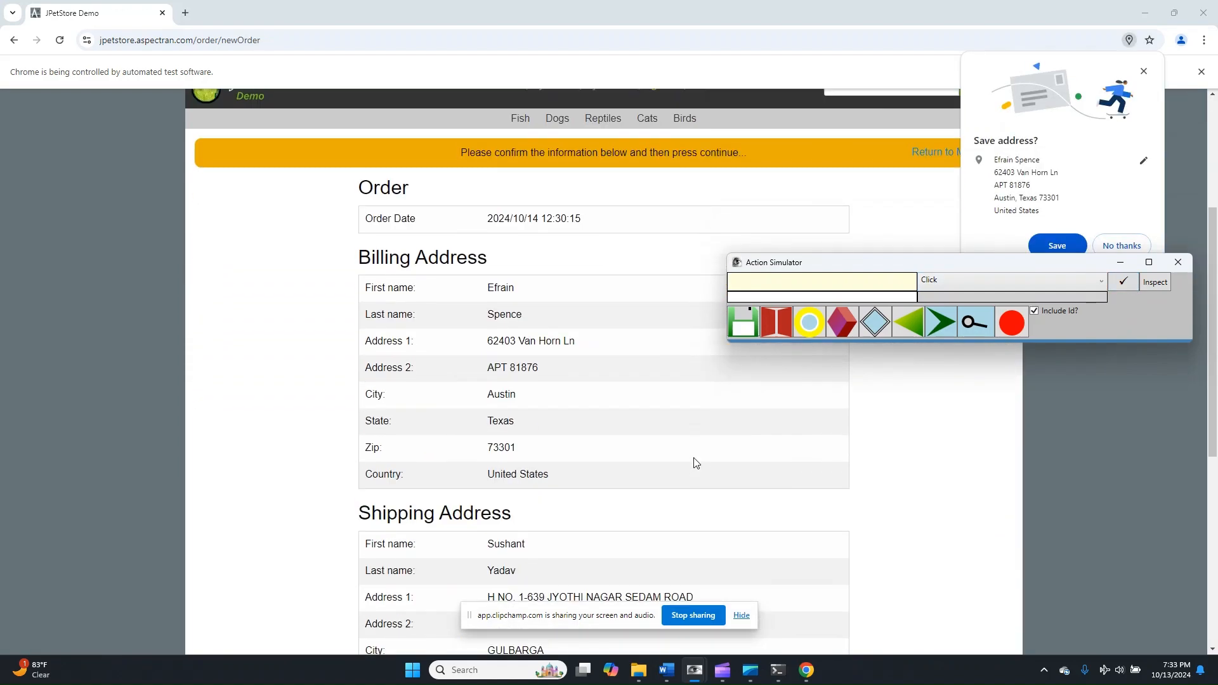
scroll(521, 353, down, 3)
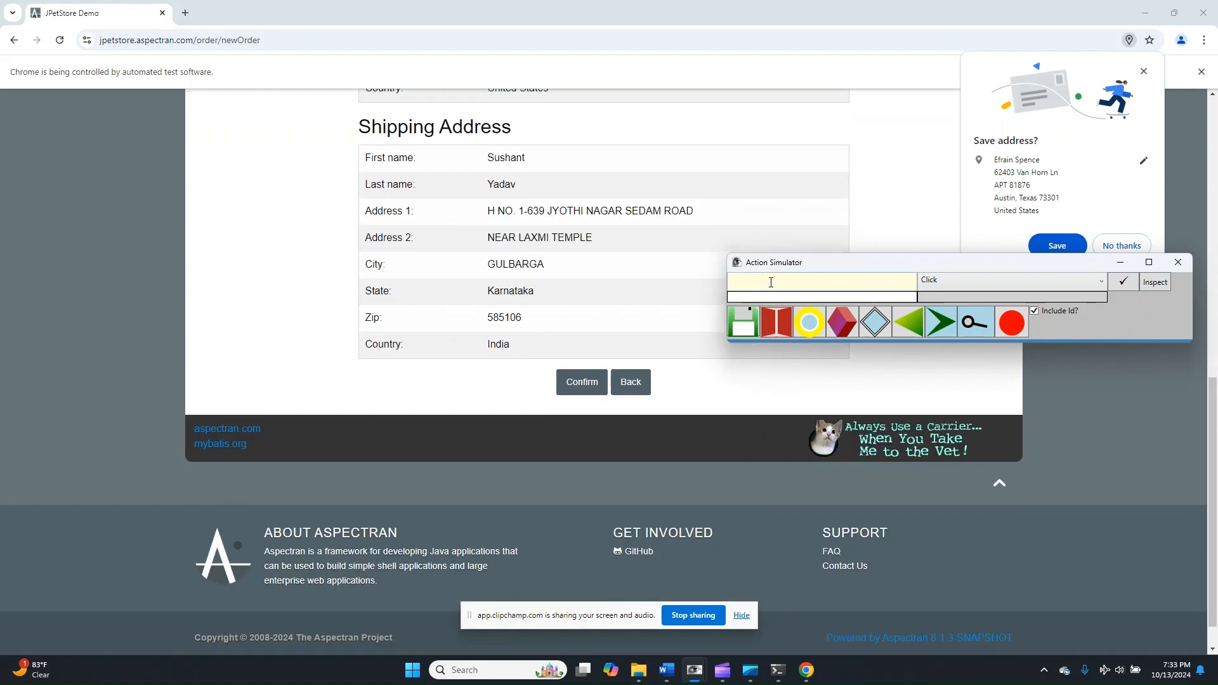
text(Confirm)
click(1138, 285)
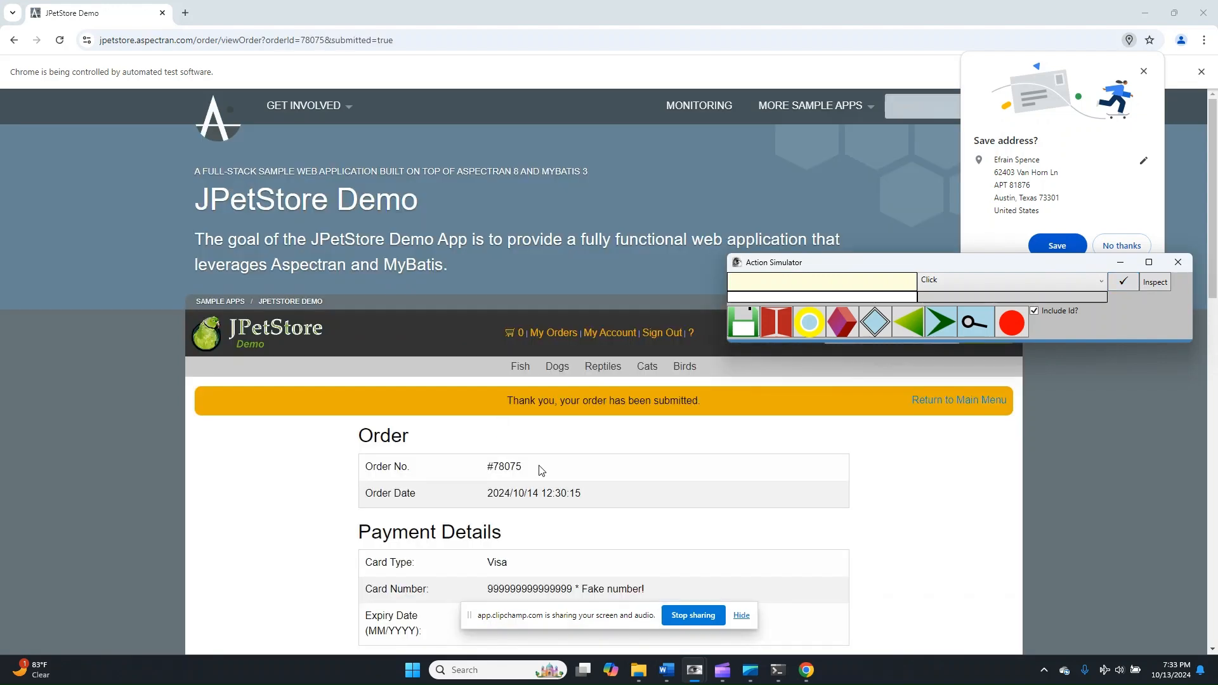
- Highlight the order number on the submitted order page and save the recorded actions in the Action Simulator
drag(541, 470, 491, 472)
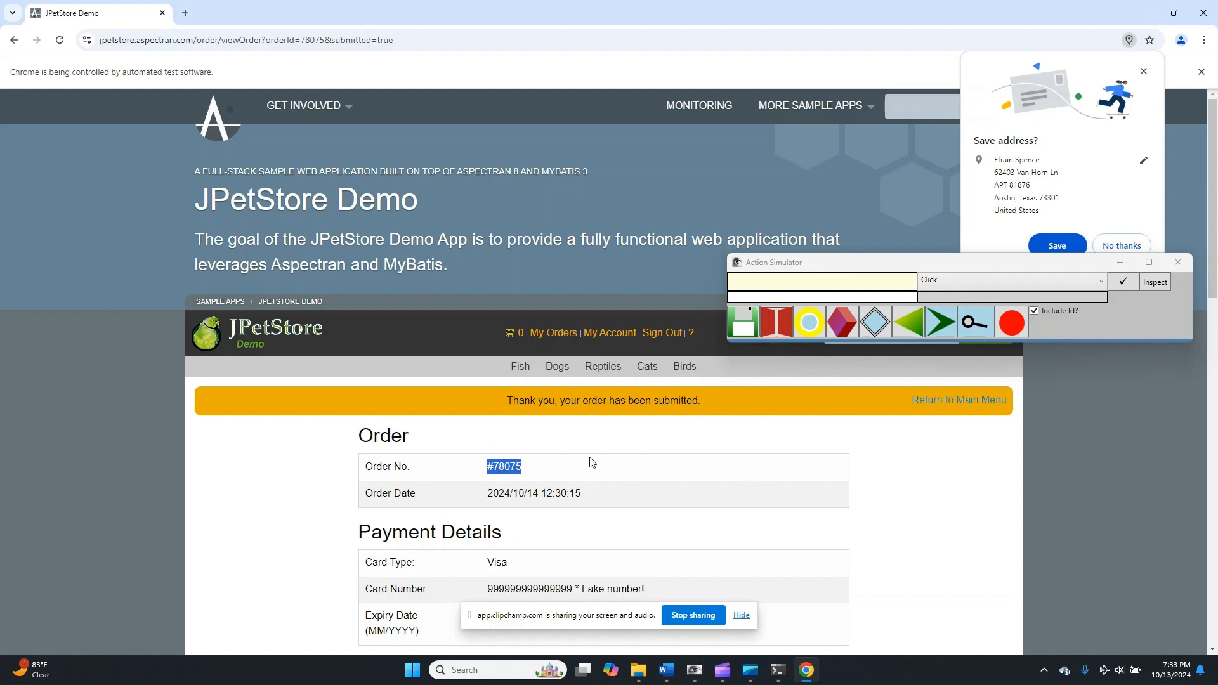
scroll(920, 298, down, 2)
scroll(900, 311, up, 3)
scroll(742, 321, down, 2)
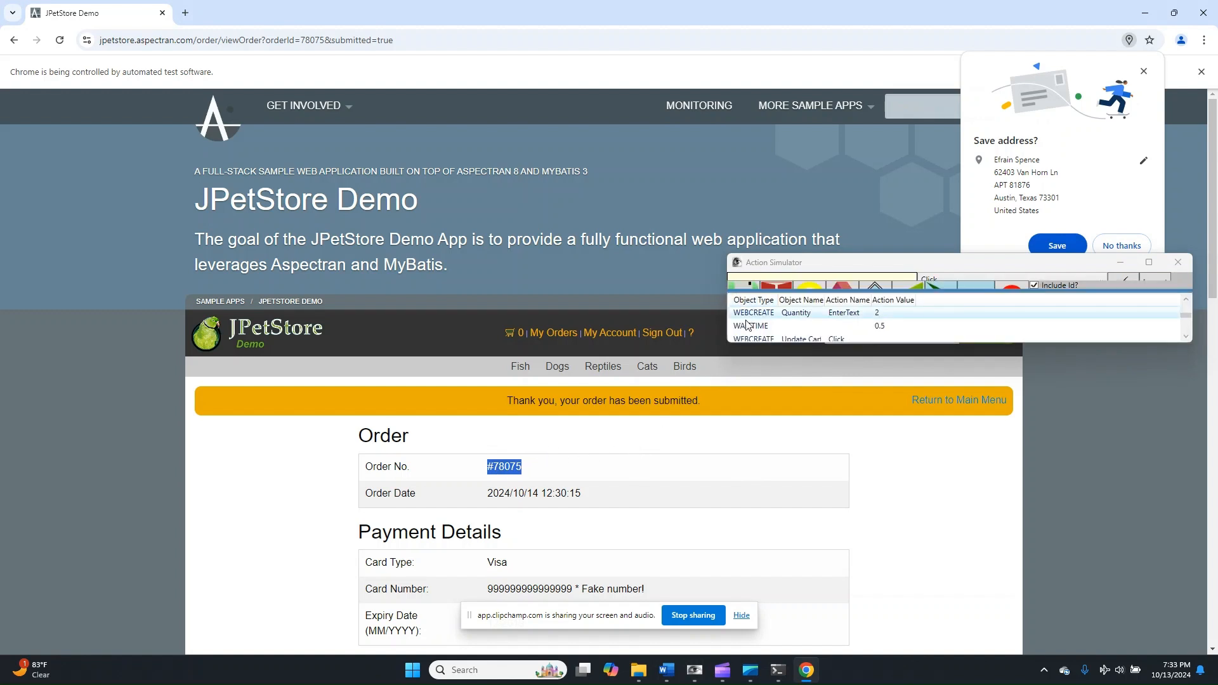
scroll(747, 317, up, 2)
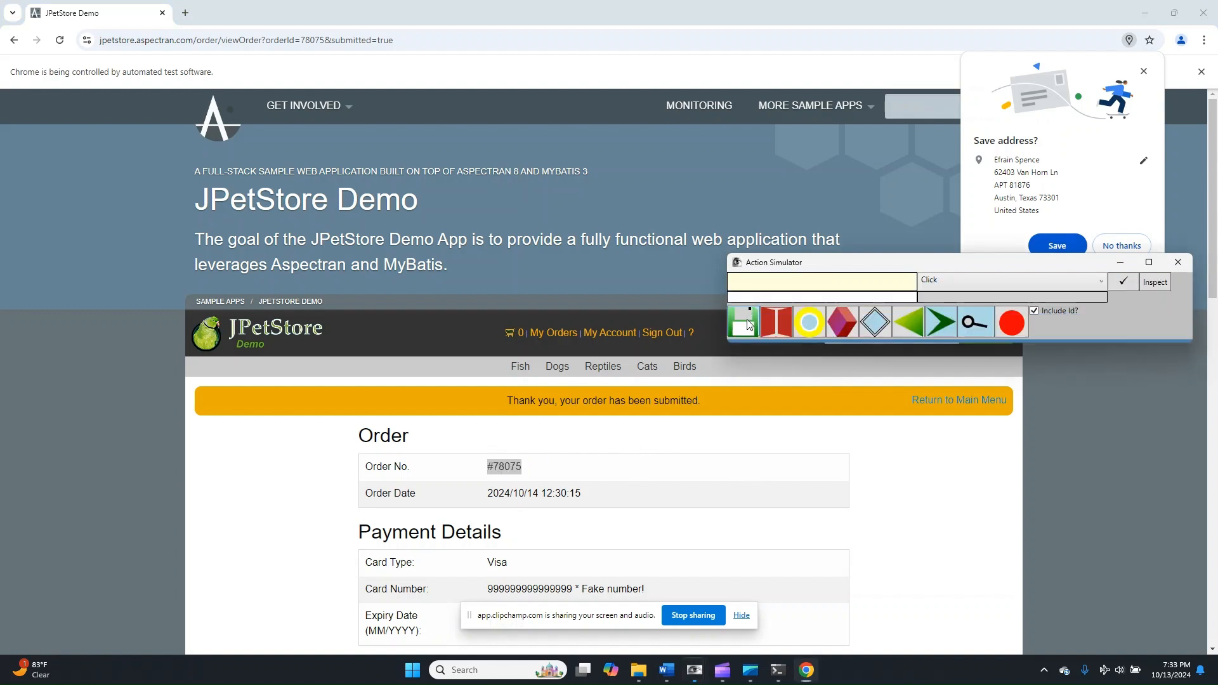
click(749, 324)
- Switch to the NestedFlow Web Object Property Capture window and send the recorded objects to the test flow
click(695, 671)
click(730, 628)
scroll(799, 518, down, 8)
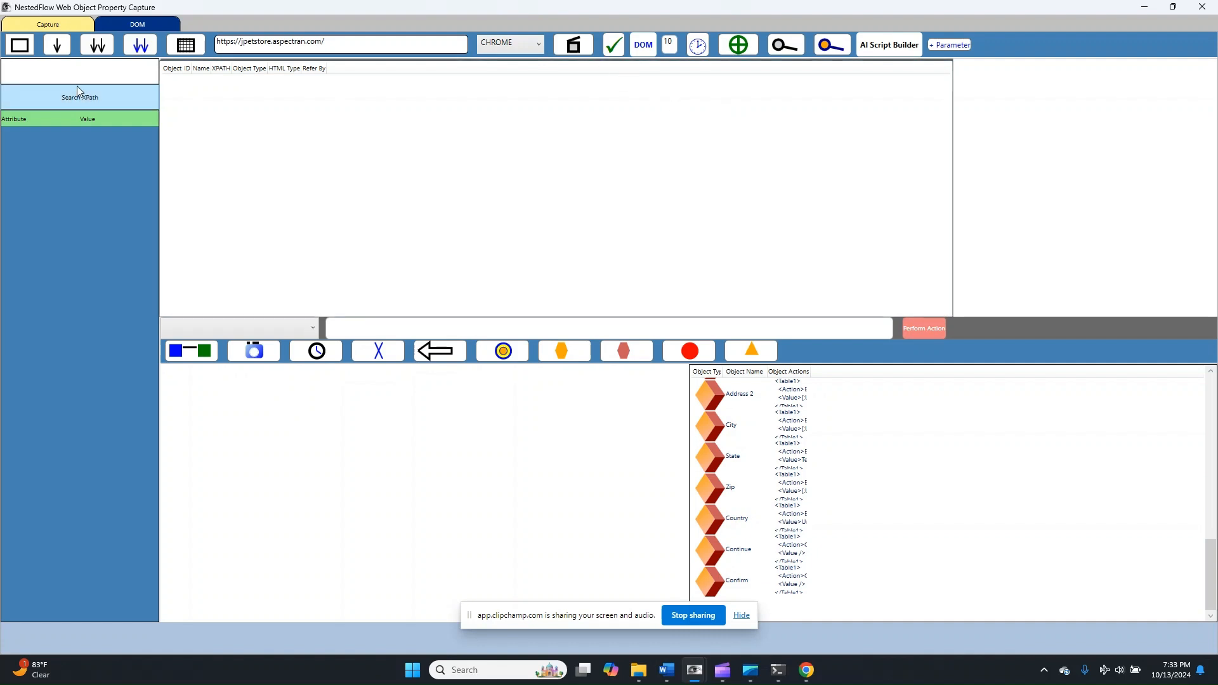
click(140, 51)
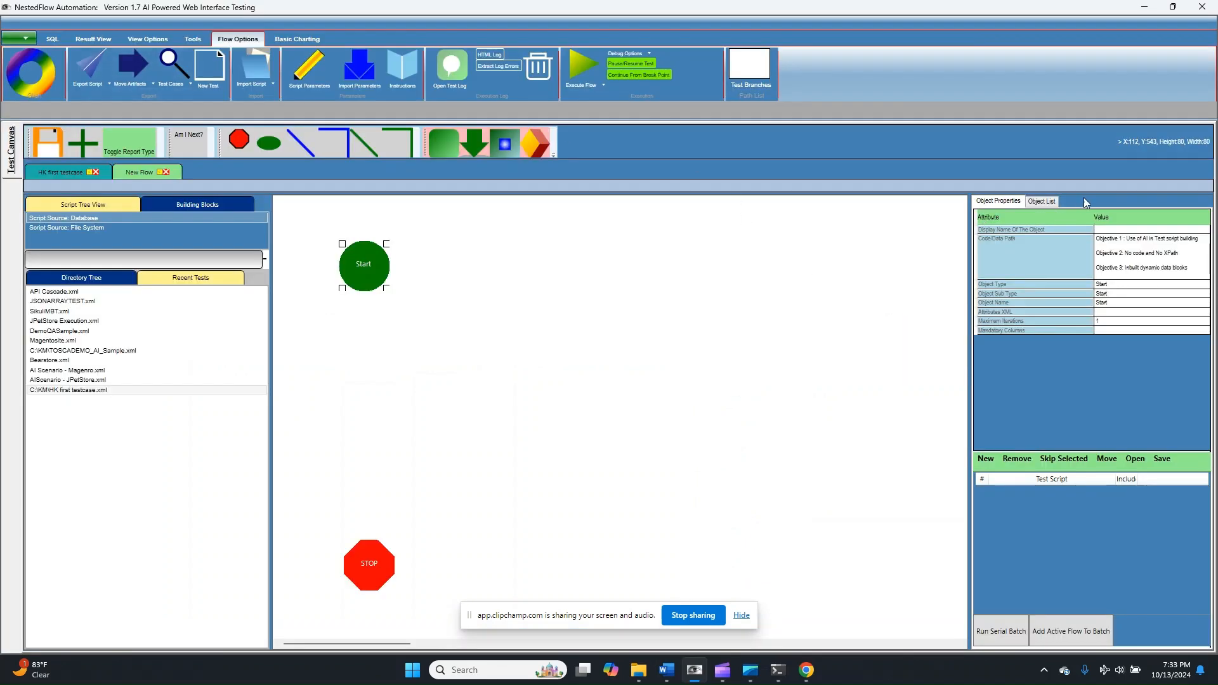
- Place the recorded object list on the New Flow canvas and connect the Start block to WEBLAUNCH
click(1051, 209)
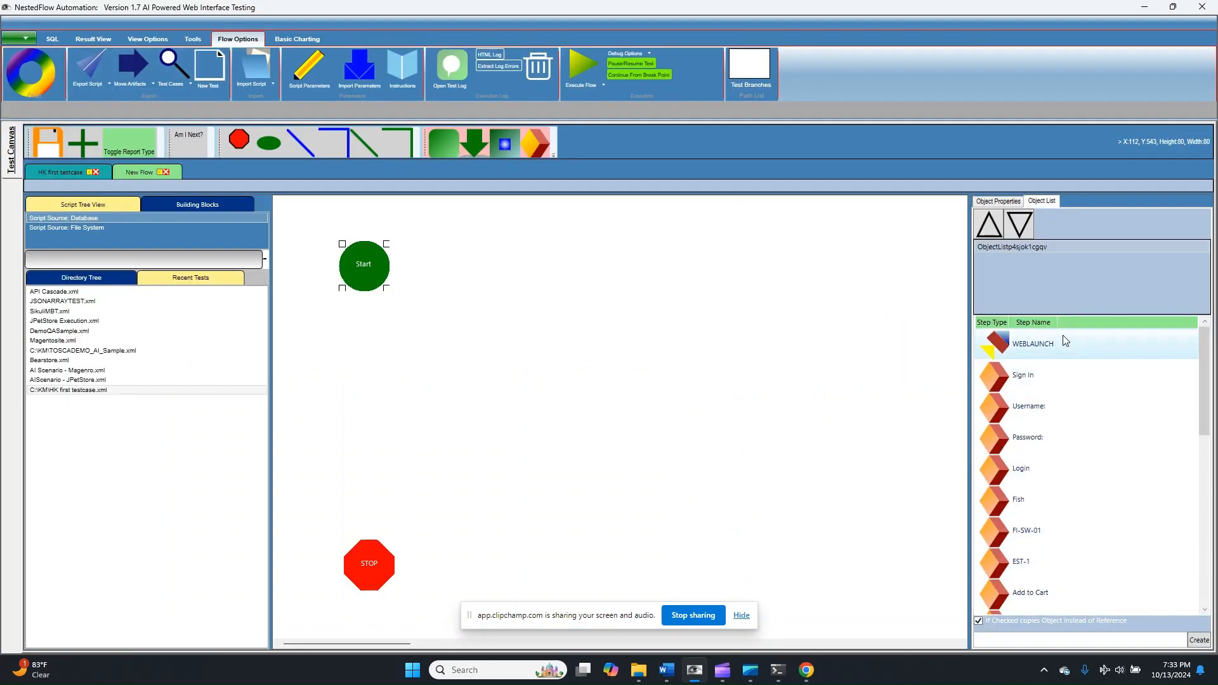
click(1024, 249)
drag(1022, 246, 548, 307)
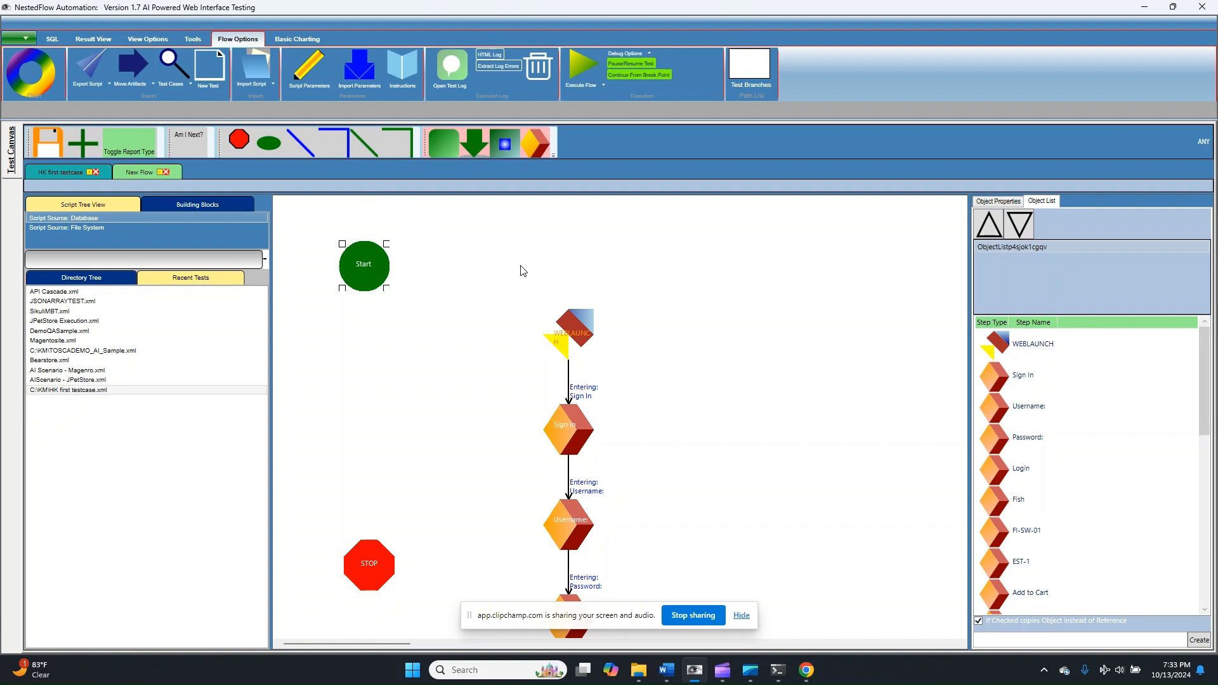
click(569, 292)
click(569, 334)
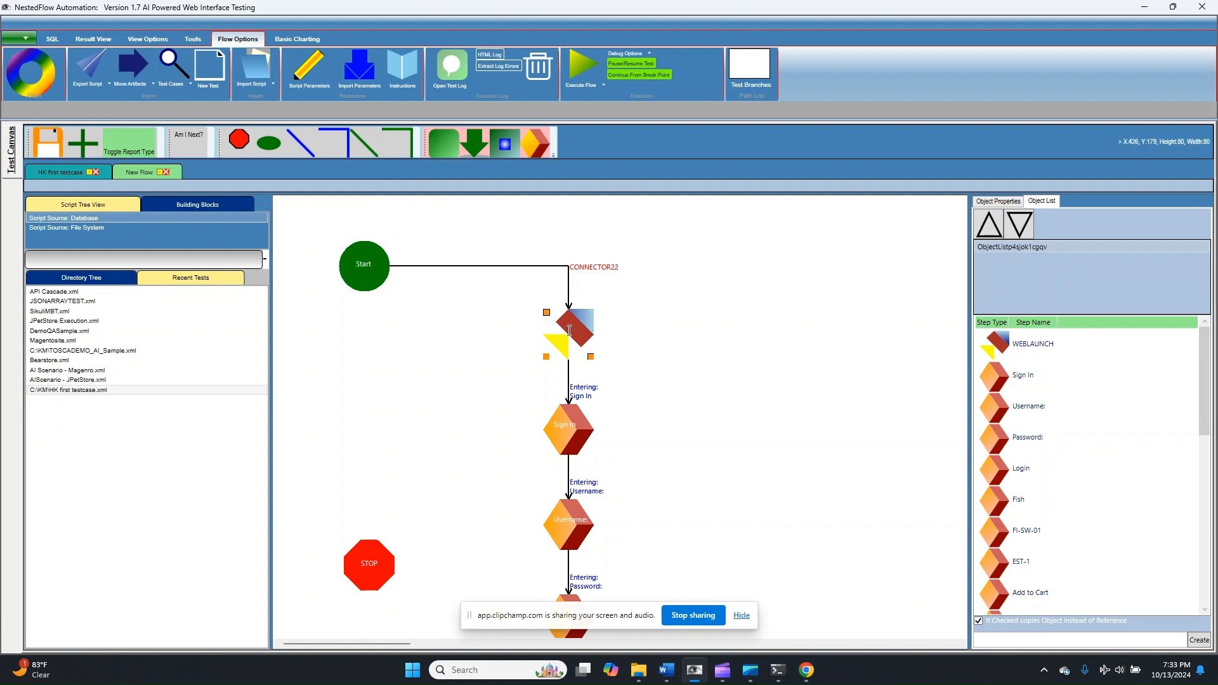
- Move the Stop block down the canvas to the end of the flow, beside the Country and Continue blocks
scroll(545, 387, down, 3)
drag(368, 358, 376, 571)
scroll(512, 535, down, 4)
drag(377, 261, 393, 556)
scroll(452, 486, down, 5)
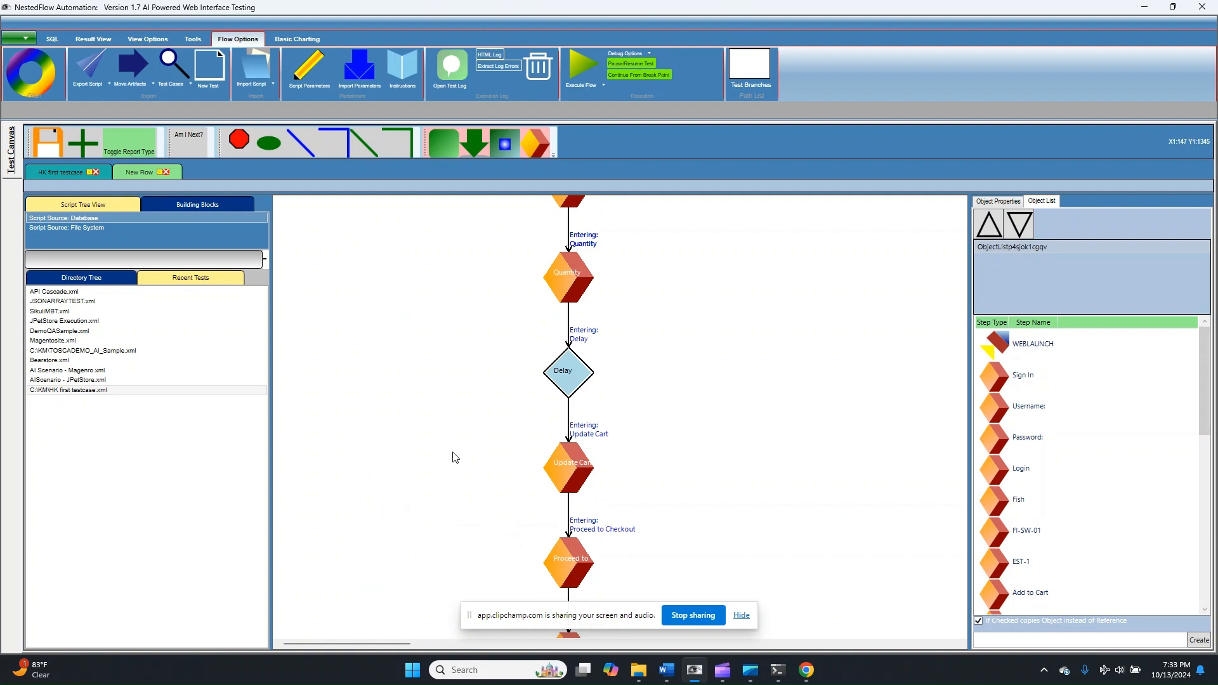
scroll(453, 467, up, 3)
drag(395, 409, 399, 634)
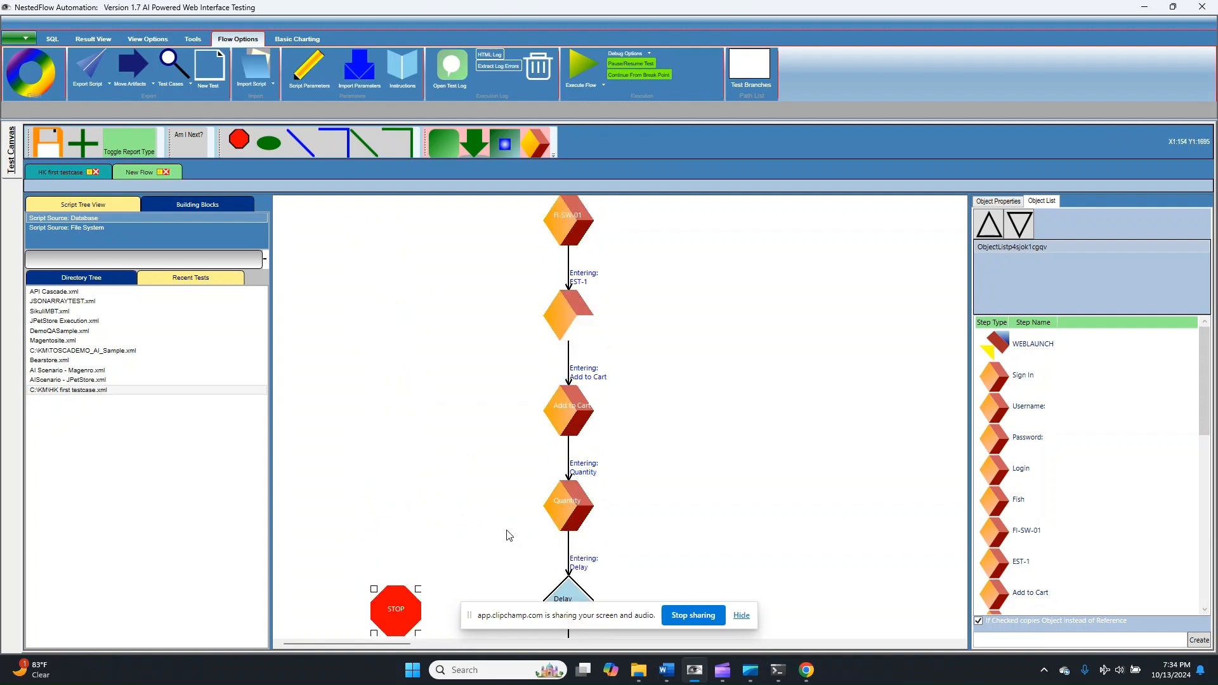
scroll(406, 381, down, 5)
drag(394, 252, 407, 595)
scroll(507, 530, down, 5)
drag(406, 210, 387, 632)
scroll(510, 450, down, 4)
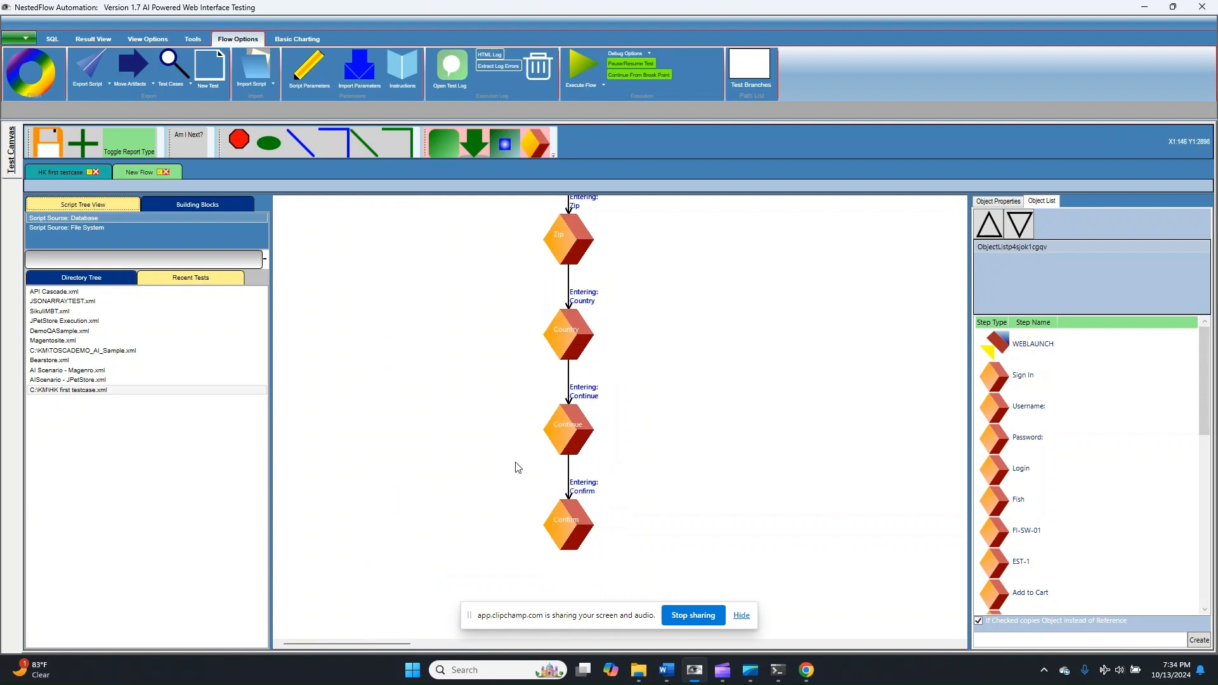
drag(406, 325, 399, 530)
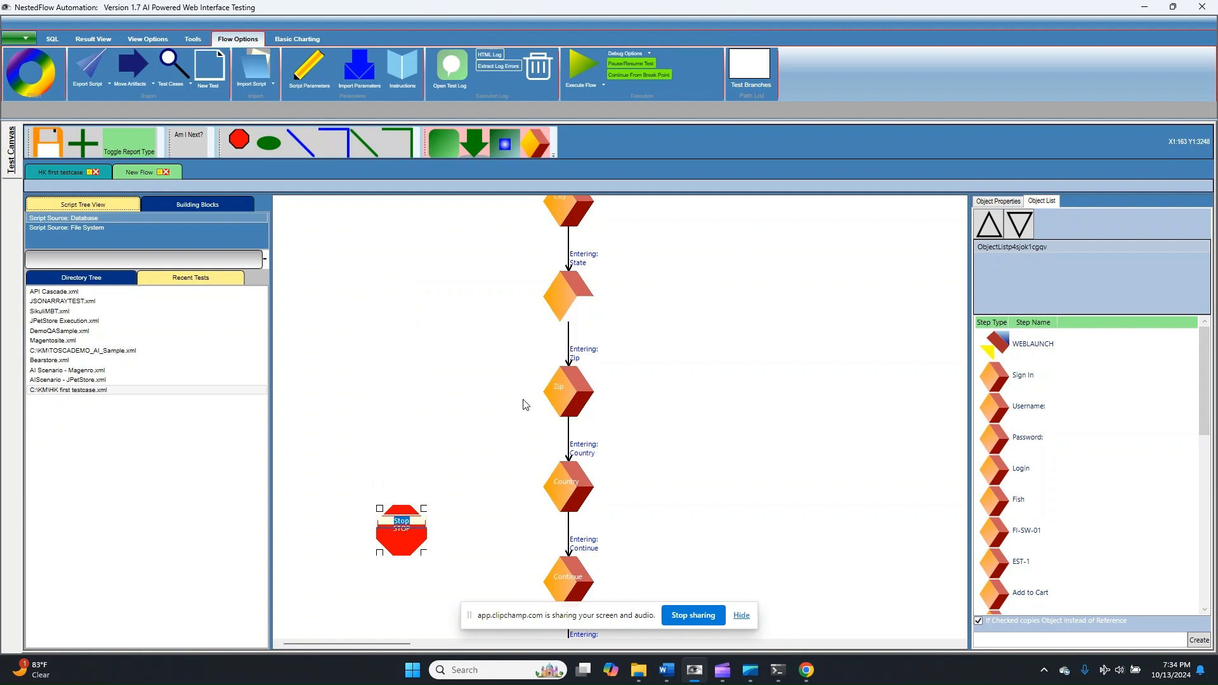
scroll(494, 553, down, 2)
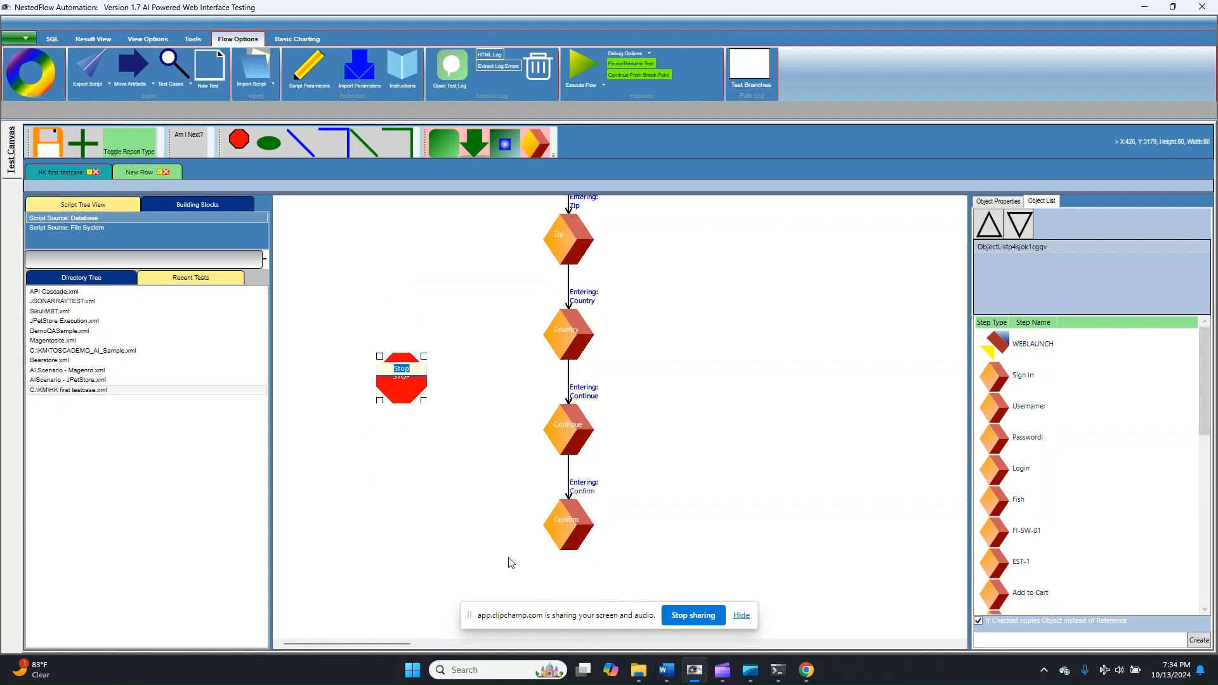
- Place a diamond block from Other Controls below Stop, beside the Confirm block, and give it a 2-second delay
click(335, 150)
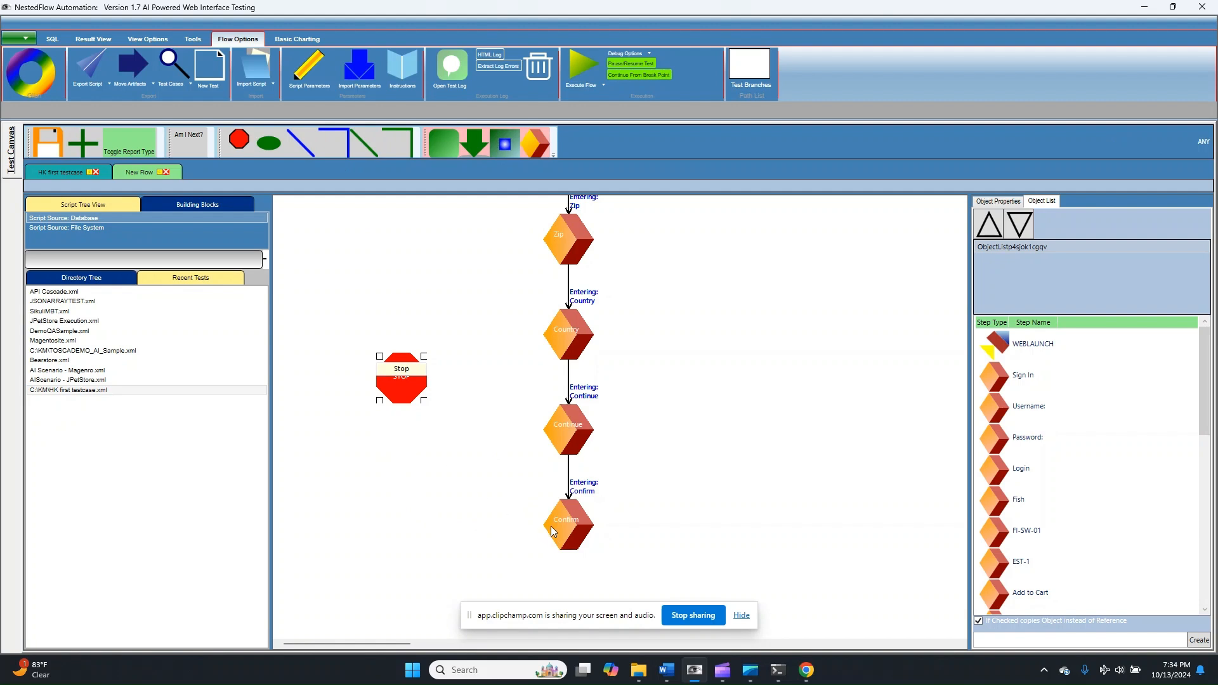
click(197, 205)
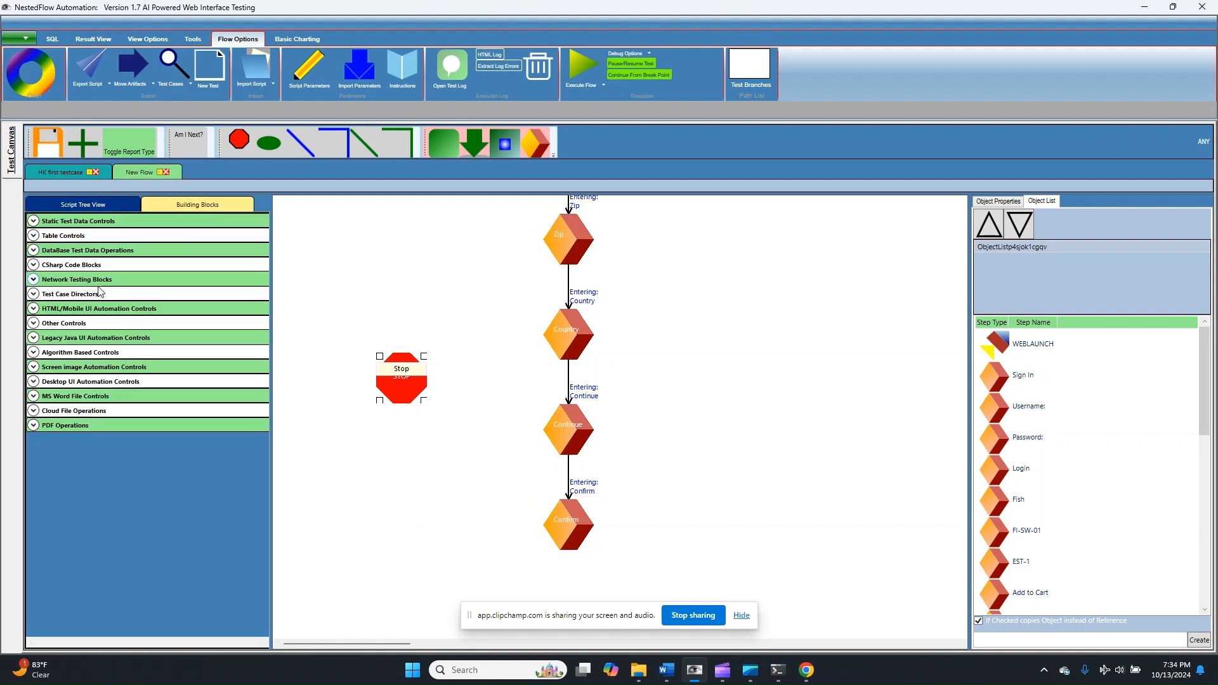
click(33, 323)
drag(44, 347, 392, 524)
right_click(392, 525)
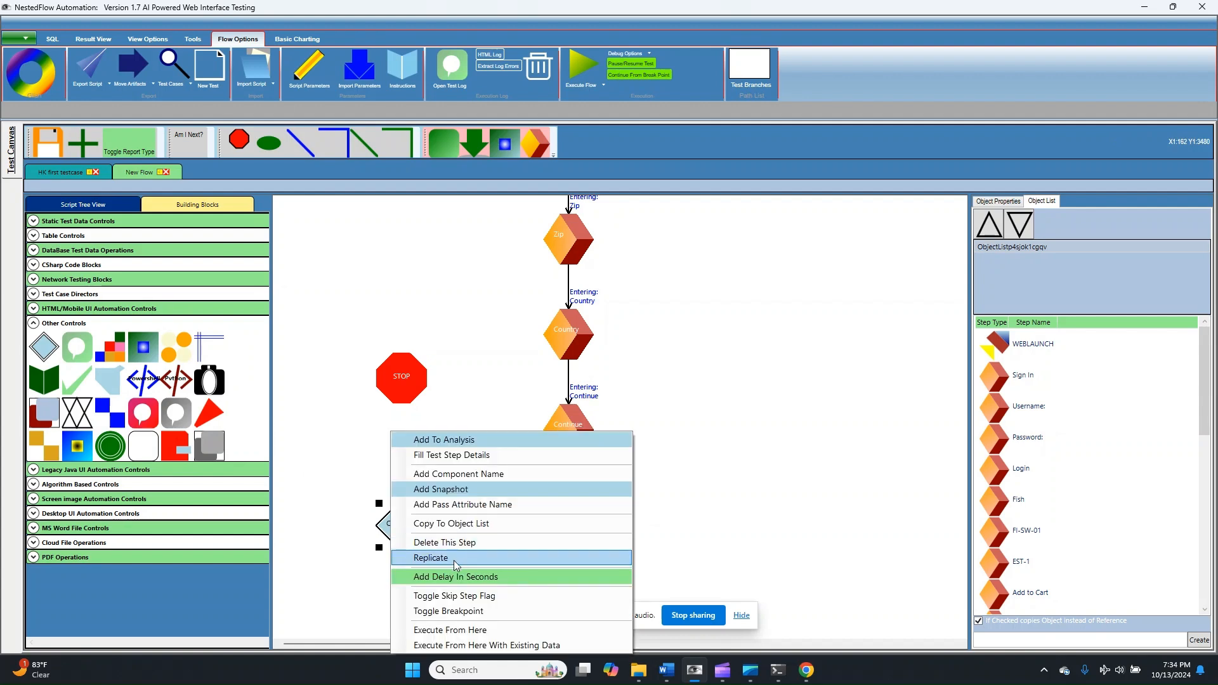
click(422, 573)
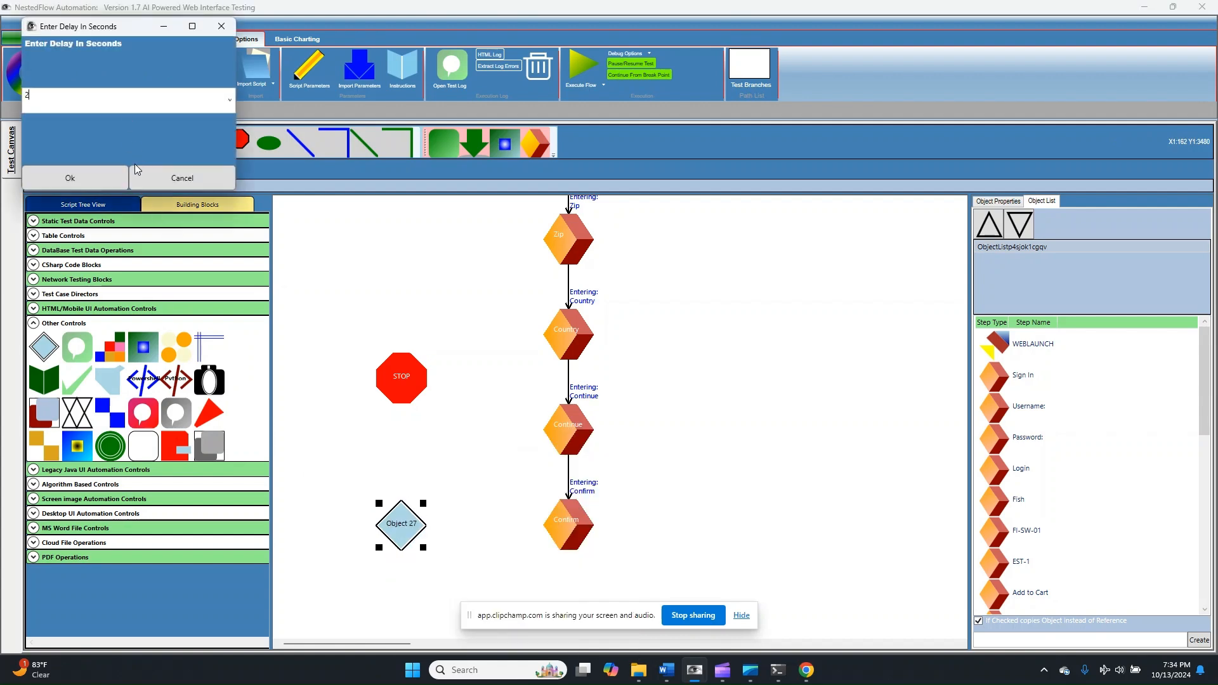
click(107, 179)
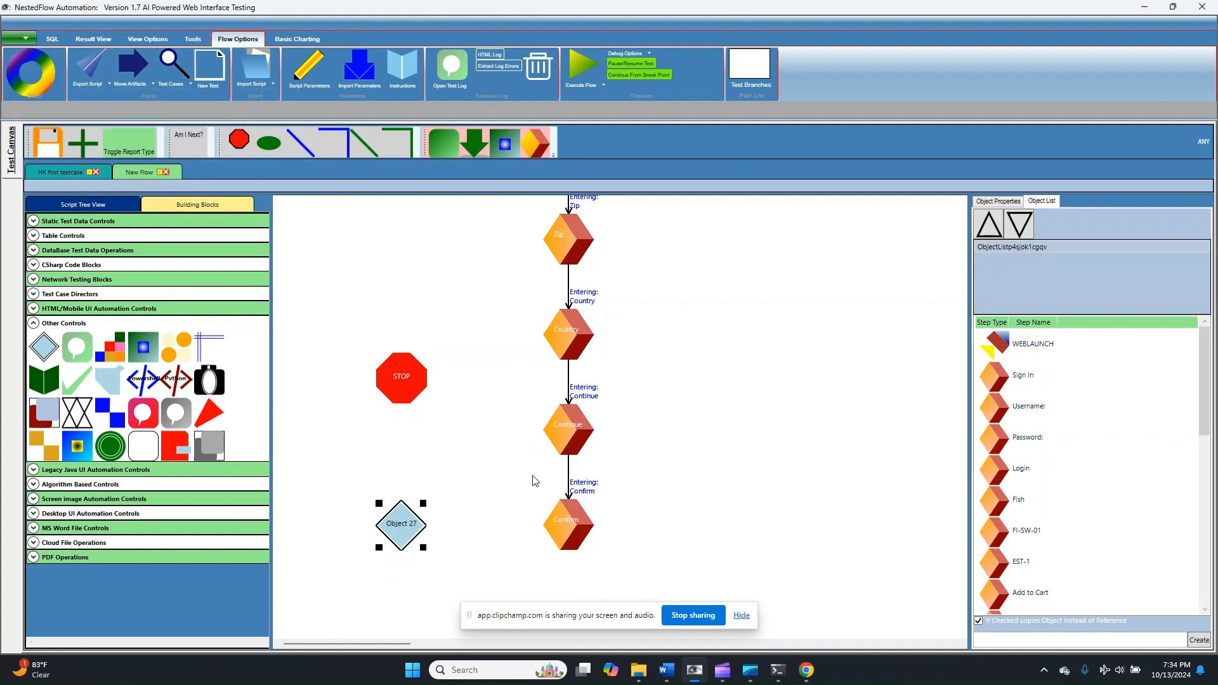
- Connect the Confirm block to the new diamond block and name the diamond Delay
drag(542, 533, 412, 536)
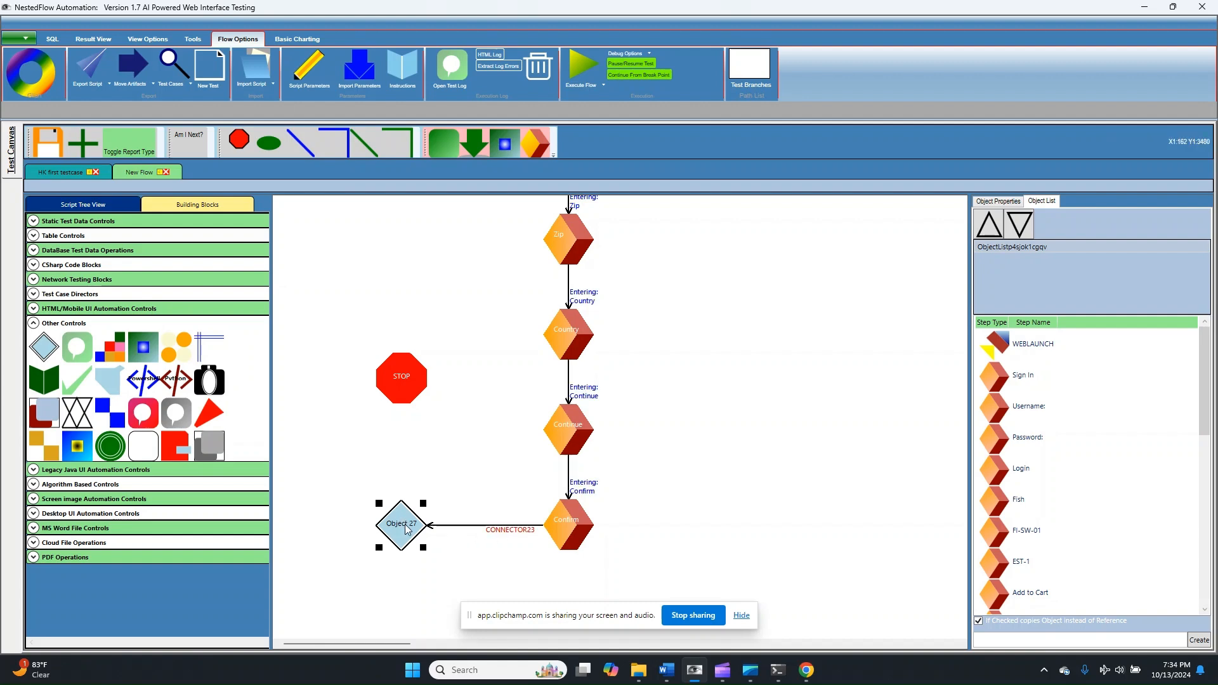
double_click(406, 529)
text(Delay)
key(Return)
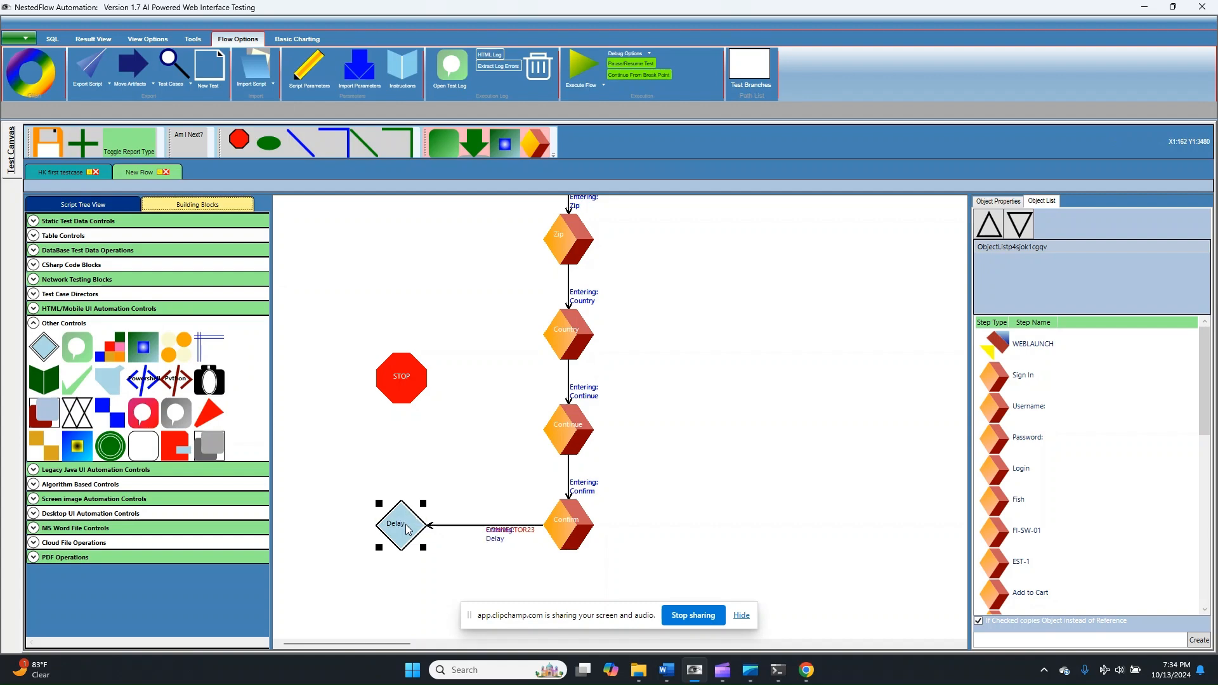
- Apply a delay of 2 seconds to the Delay block and connect it to the Stop block
right_click(406, 529)
click(447, 579)
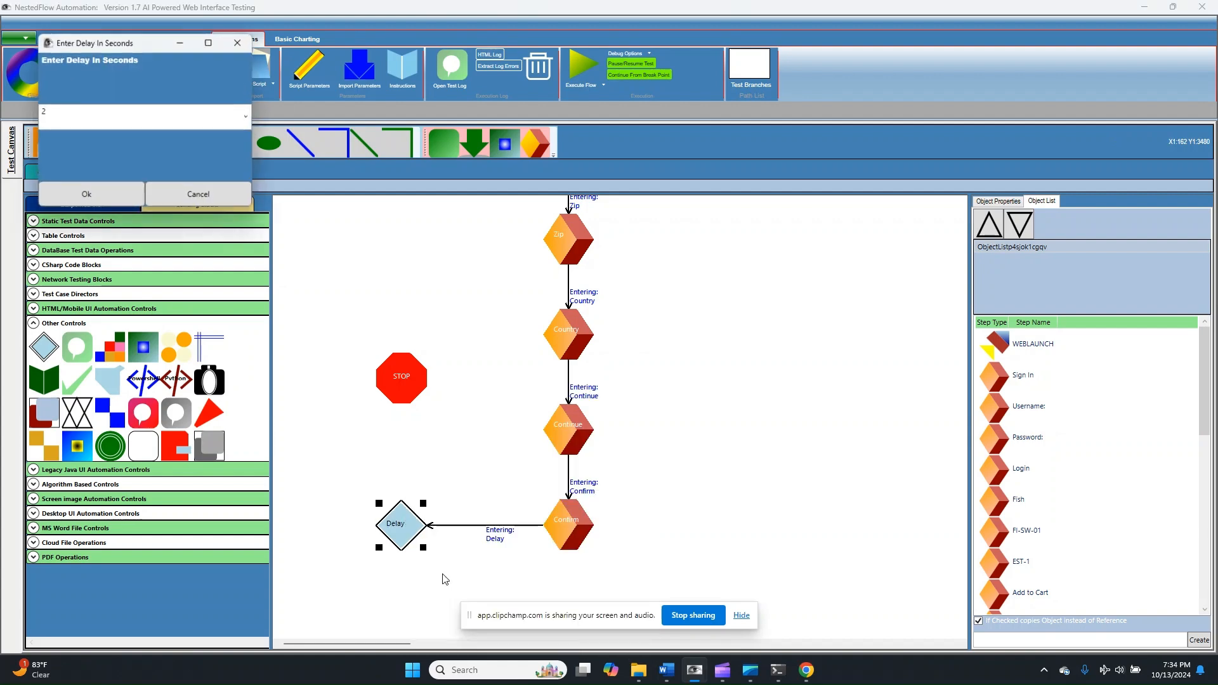
click(111, 193)
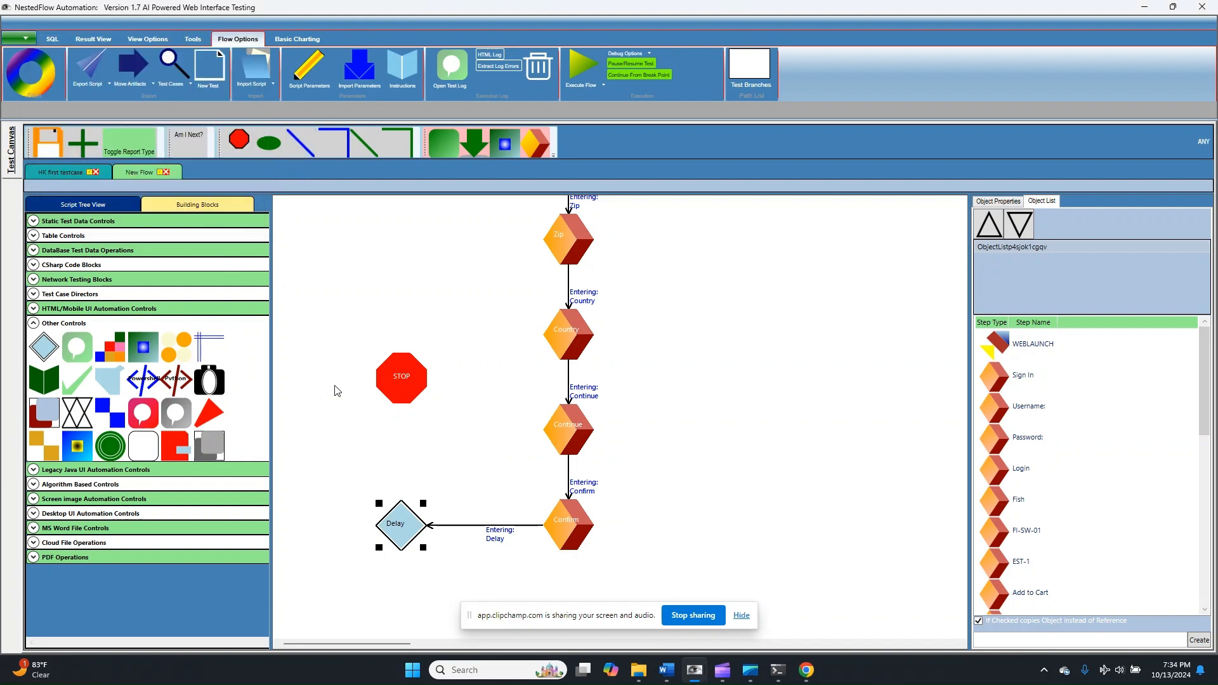
click(409, 378)
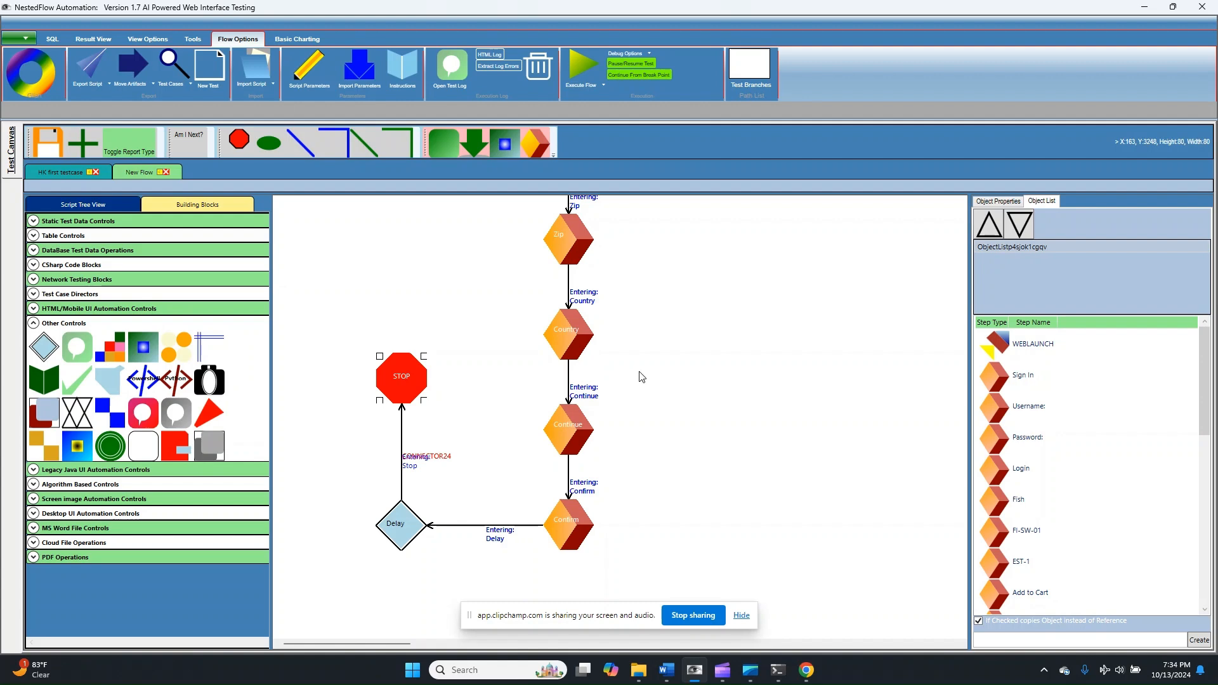
- Examine the recorded XPath in the Confirm step's Mandatory Columns and leave the text without changing it
click(1007, 201)
click(564, 534)
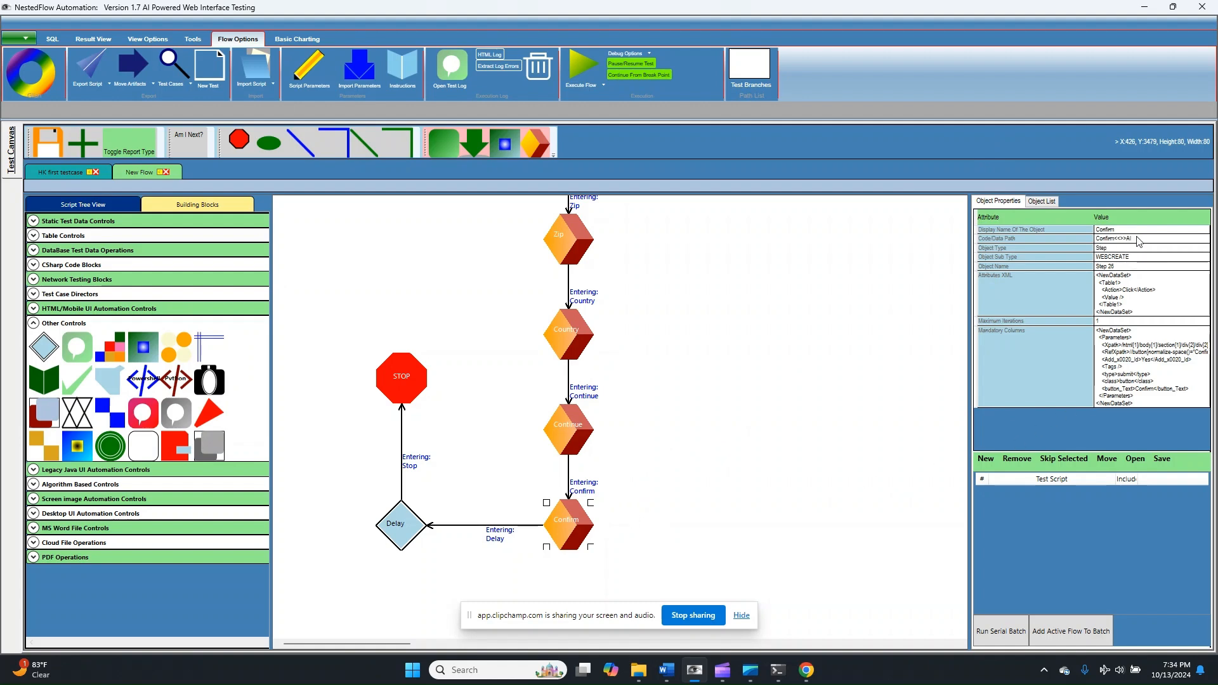
double_click(1154, 373)
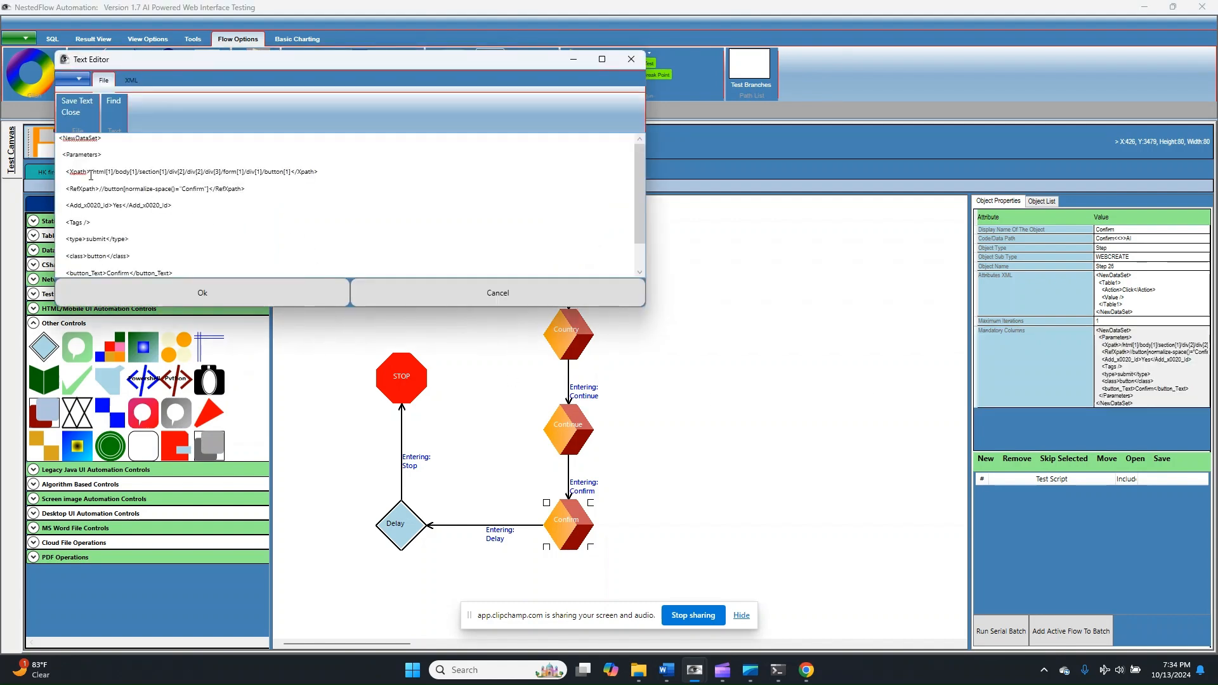
click(91, 175)
drag(239, 179, 289, 168)
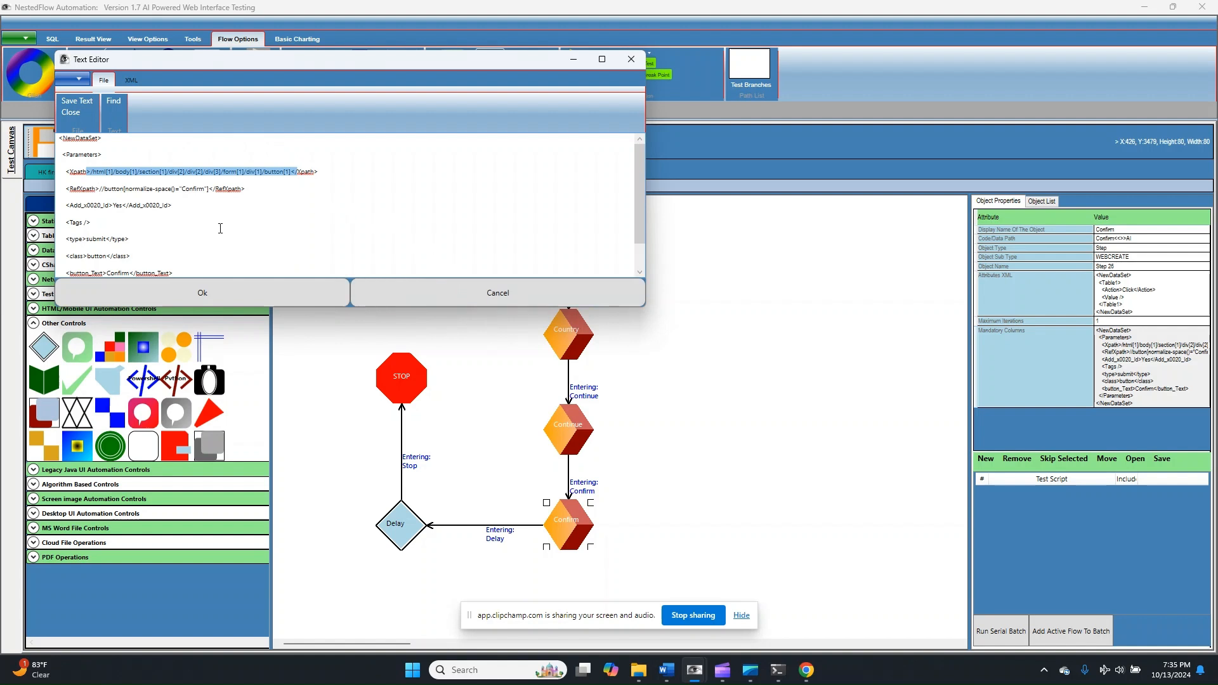
click(544, 294)
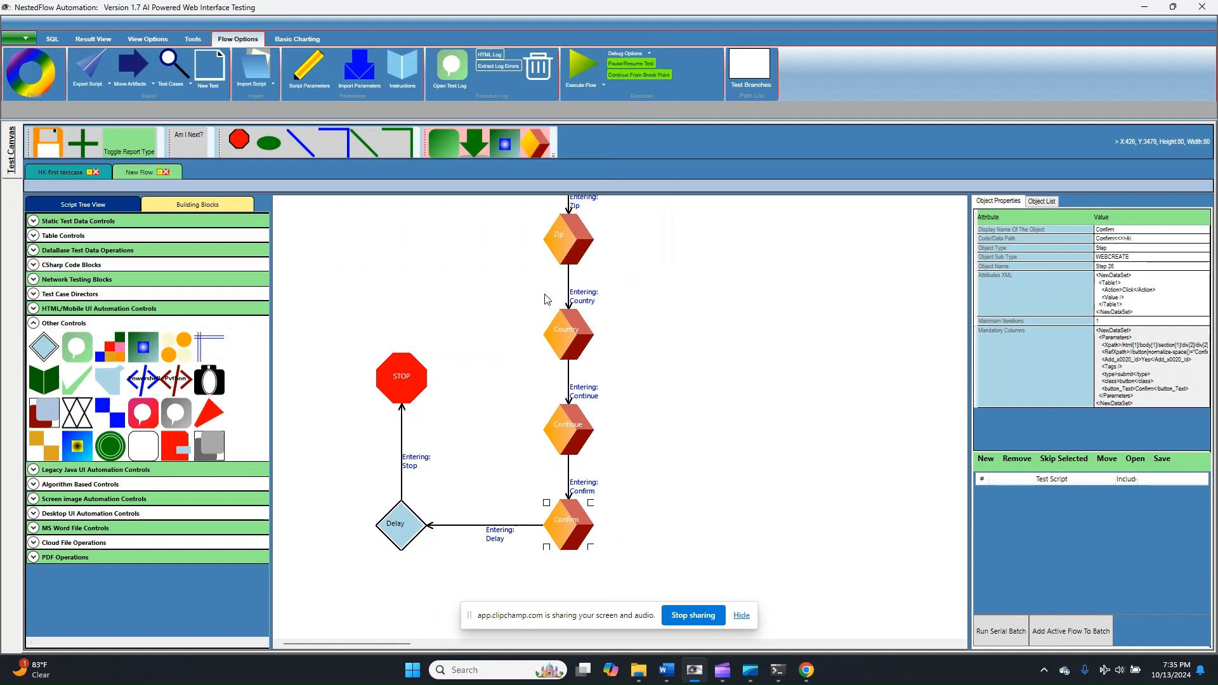
- Clear all the Mandatory Columns text of the Sign In step near the start of the flow
scroll(605, 468, up, 2)
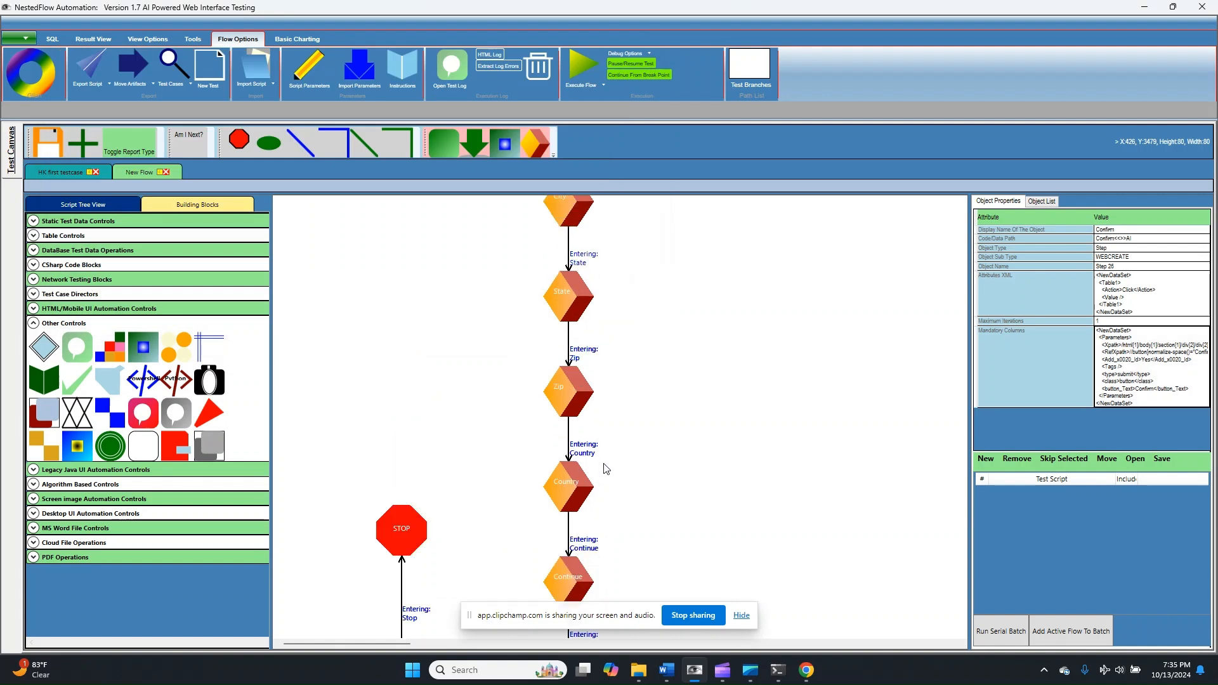
scroll(604, 468, up, 3)
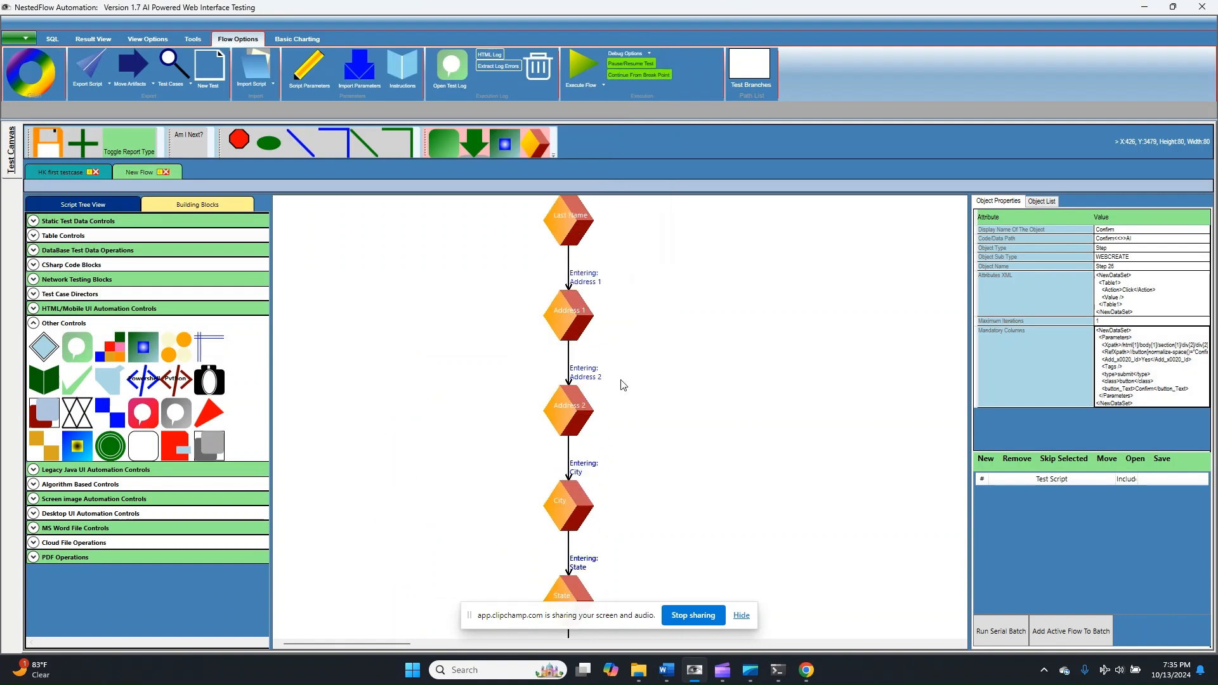
scroll(634, 354, up, 6)
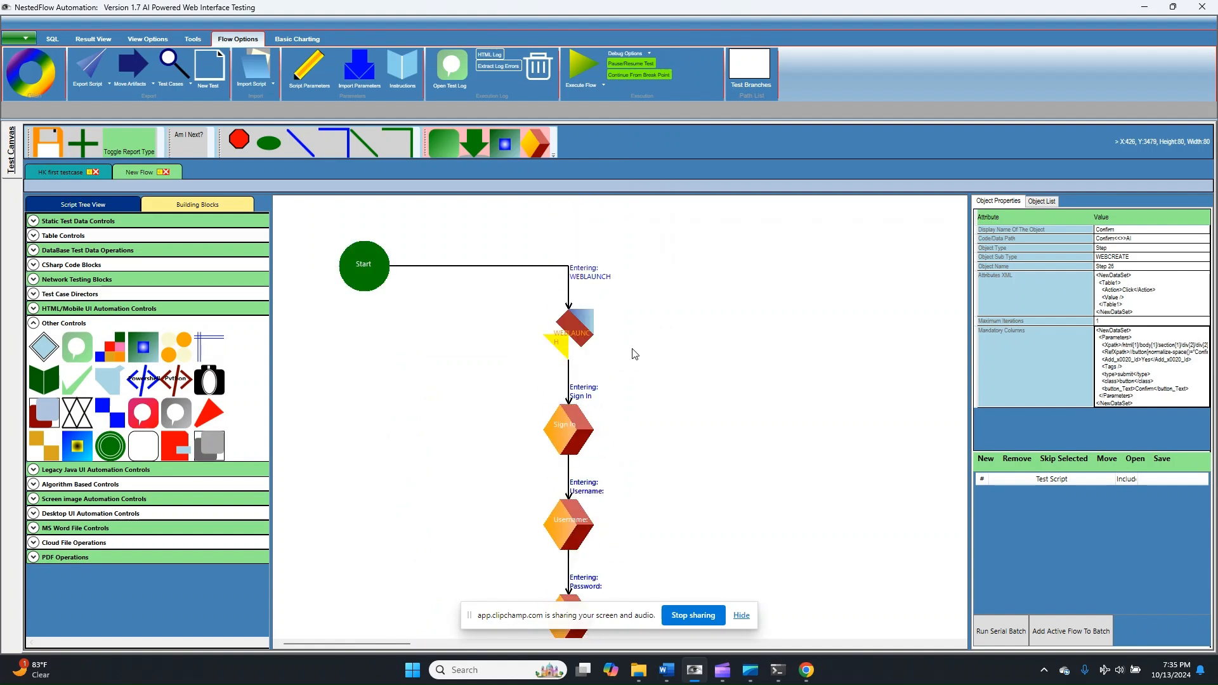
click(572, 443)
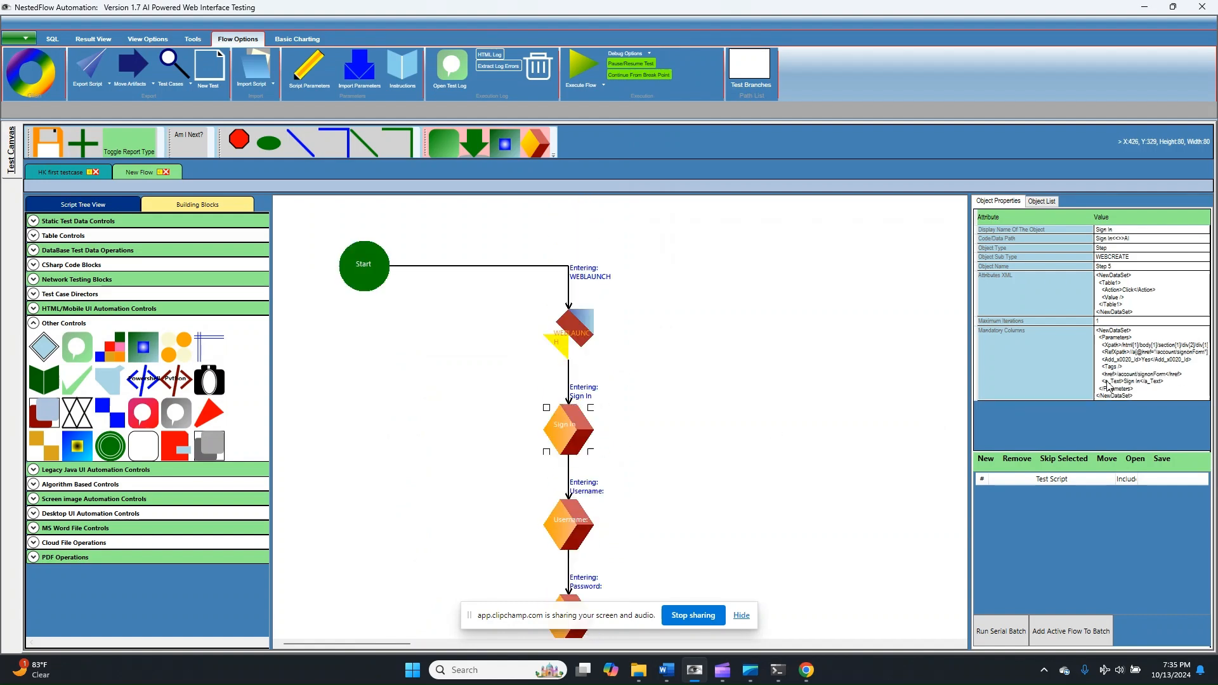
double_click(1122, 373)
click(362, 213)
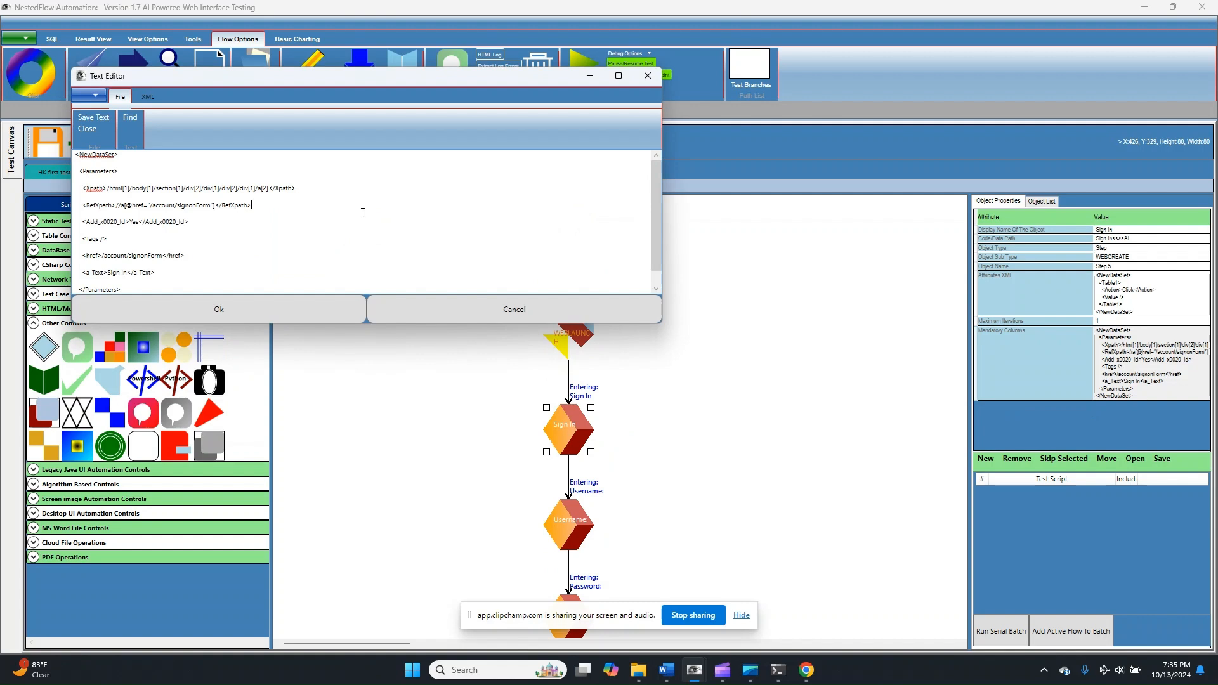
key(ctrl+a)
key(Delete)
click(299, 314)
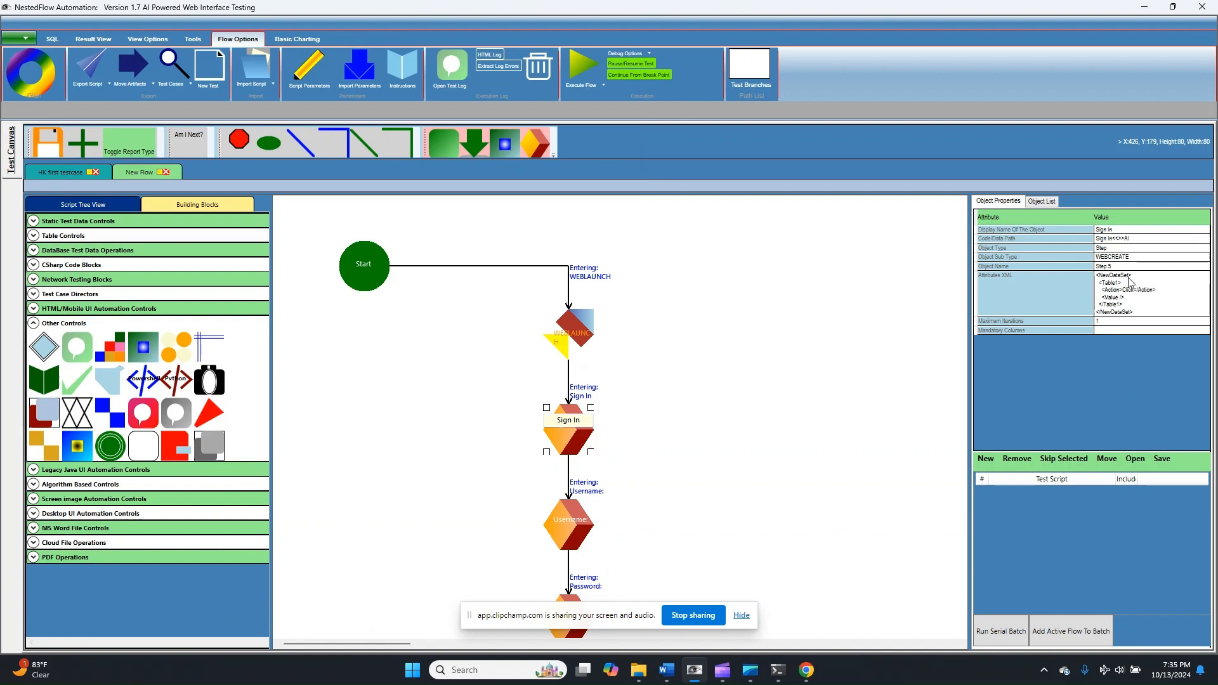
- Clear all the Mandatory Columns text of the Username step
click(563, 540)
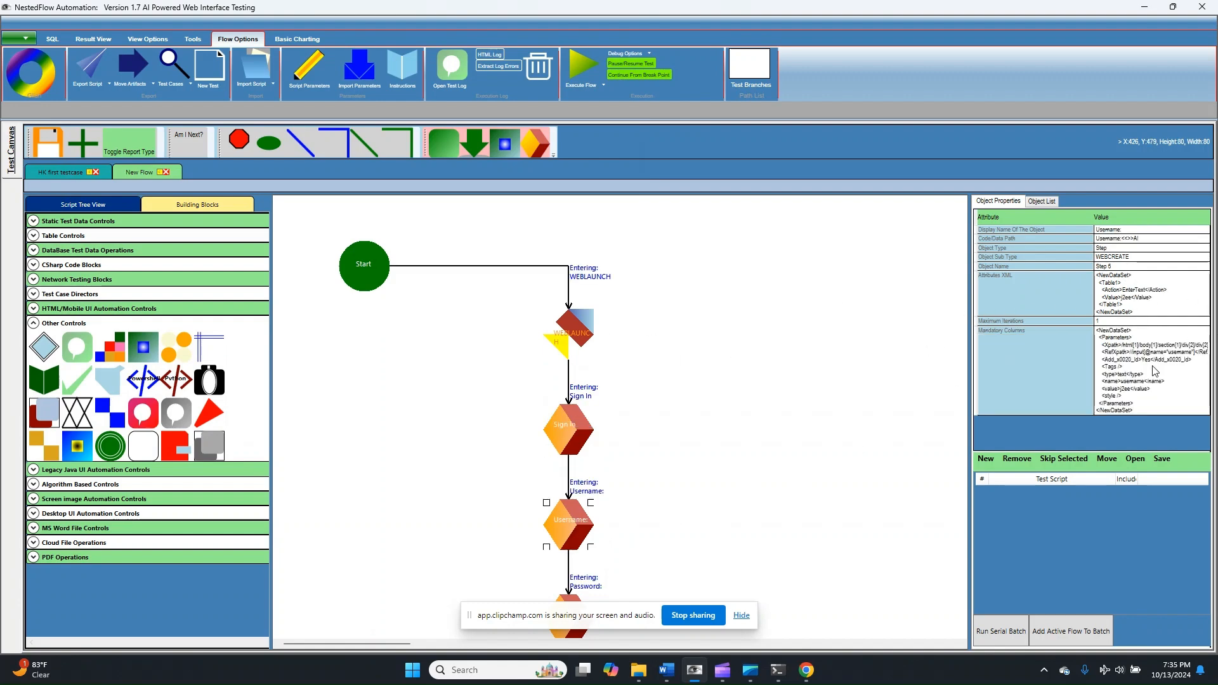
double_click(1152, 370)
click(363, 251)
key(ctrl+a)
key(Delete)
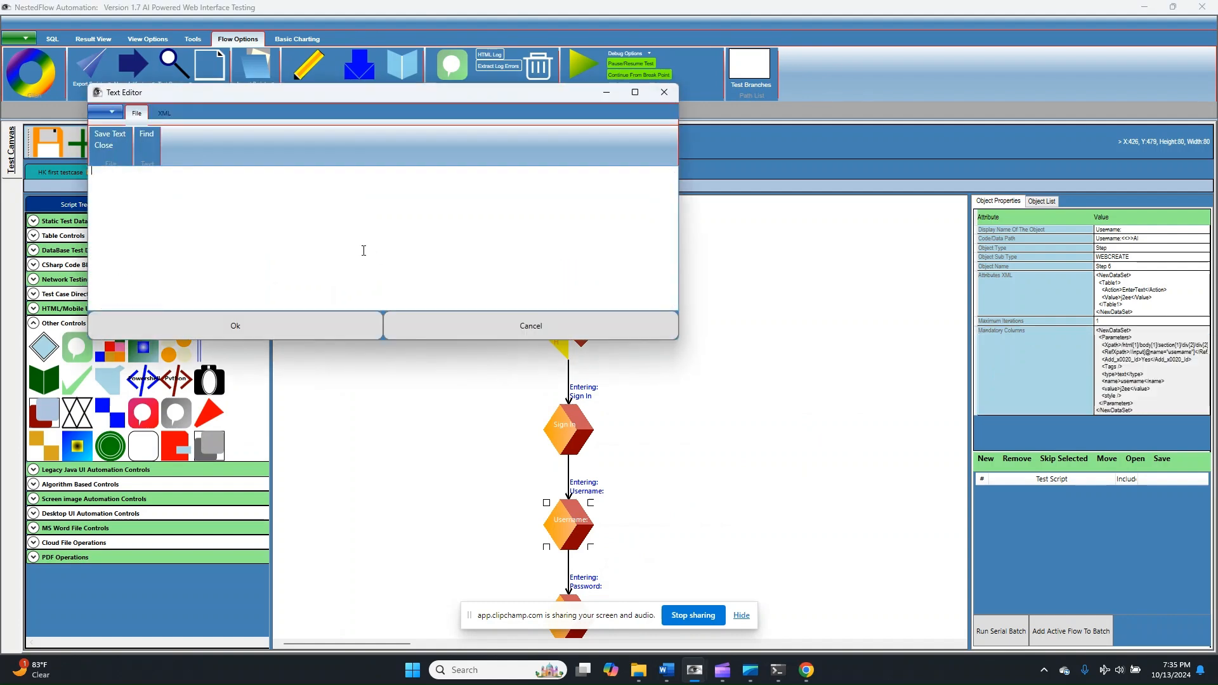
click(305, 332)
- Execute the new flow without saving it to a file and close the ChromeDriver console after the run
click(583, 62)
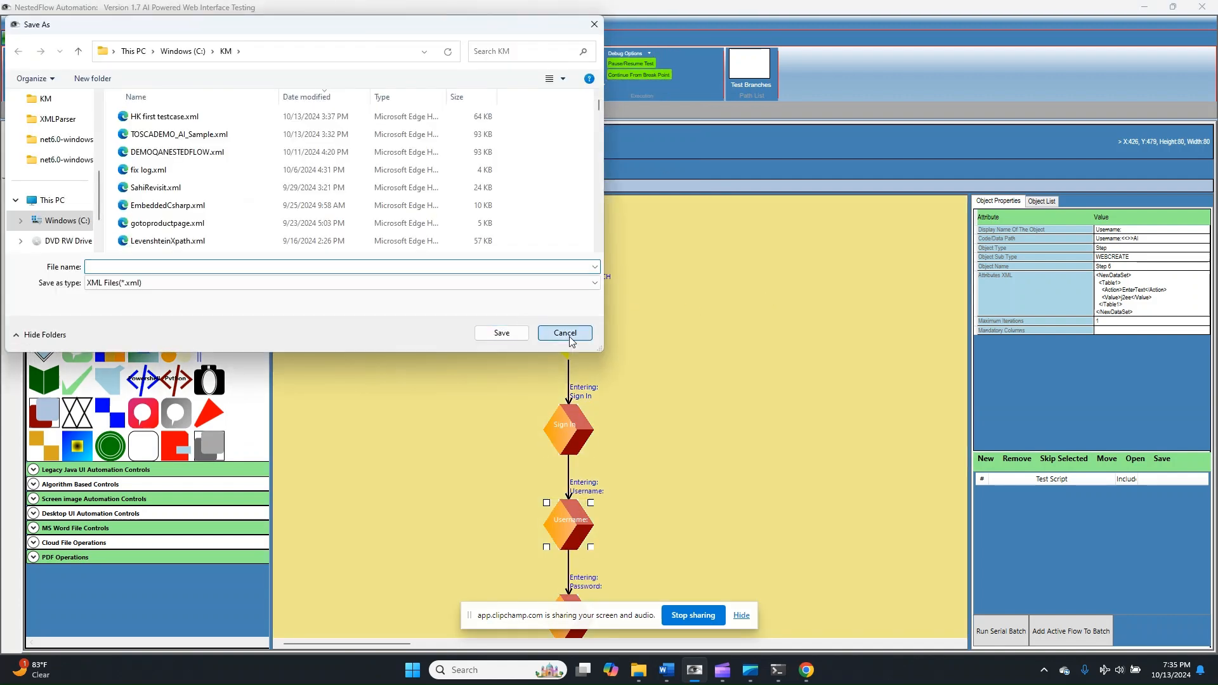
click(565, 333)
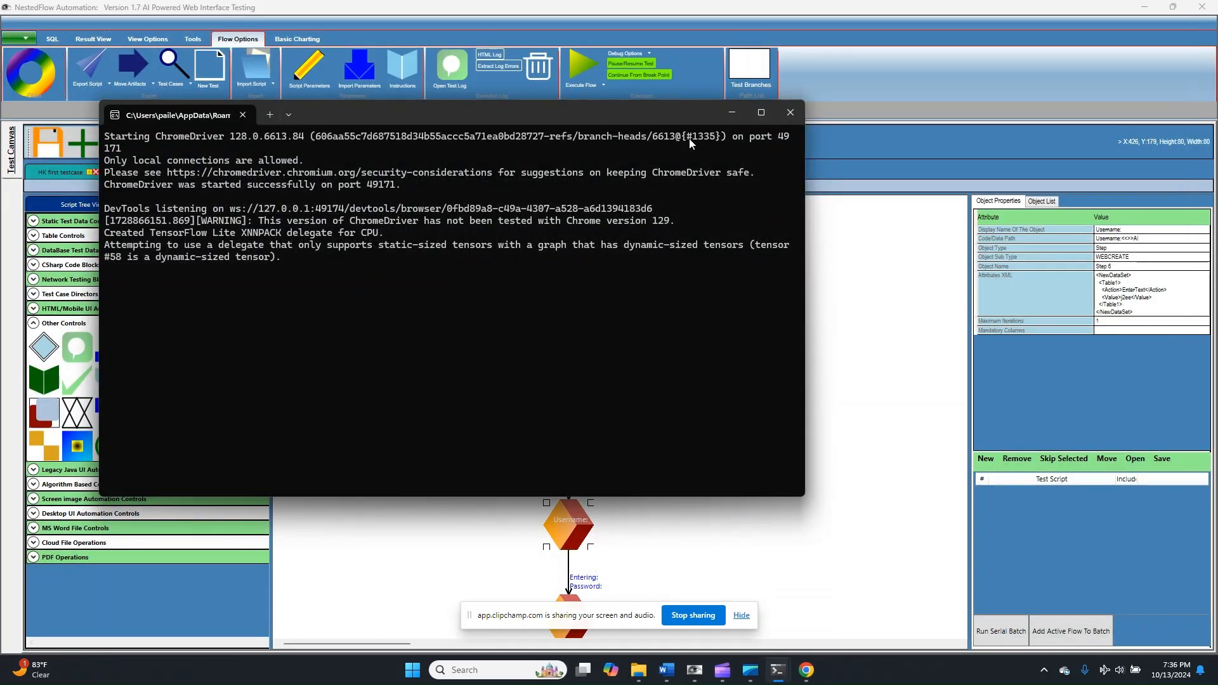
click(789, 111)
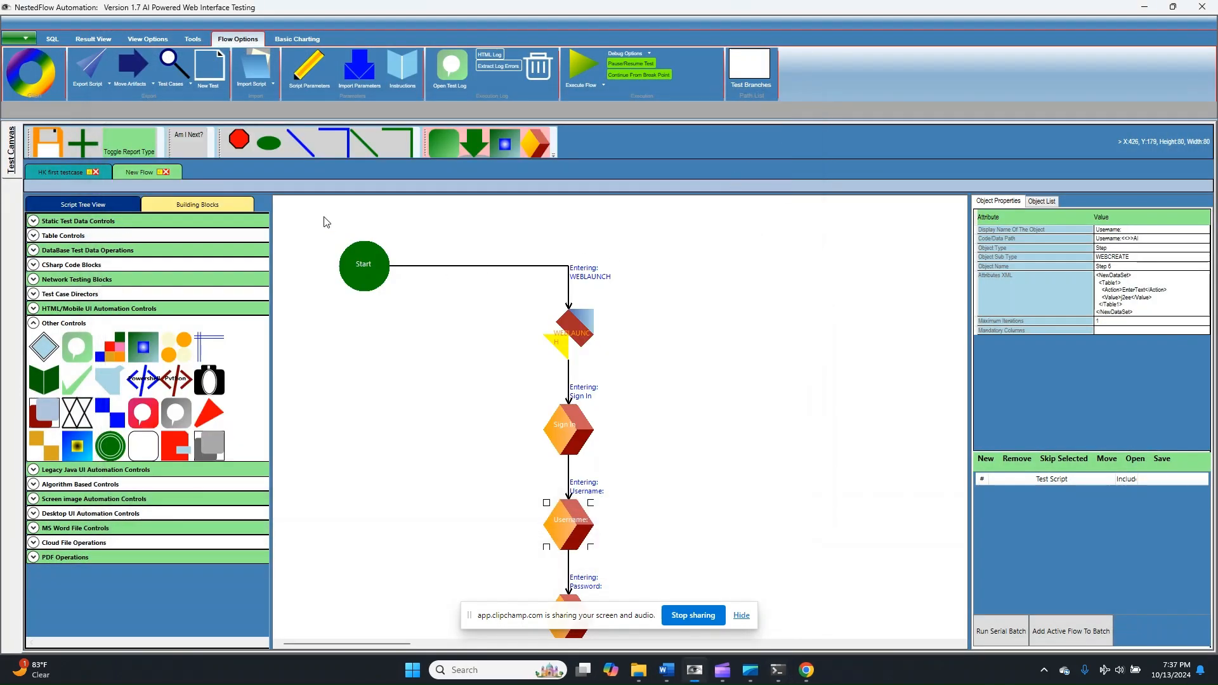
- Open the HK first testcase.xml script from the KM folder
click(253, 89)
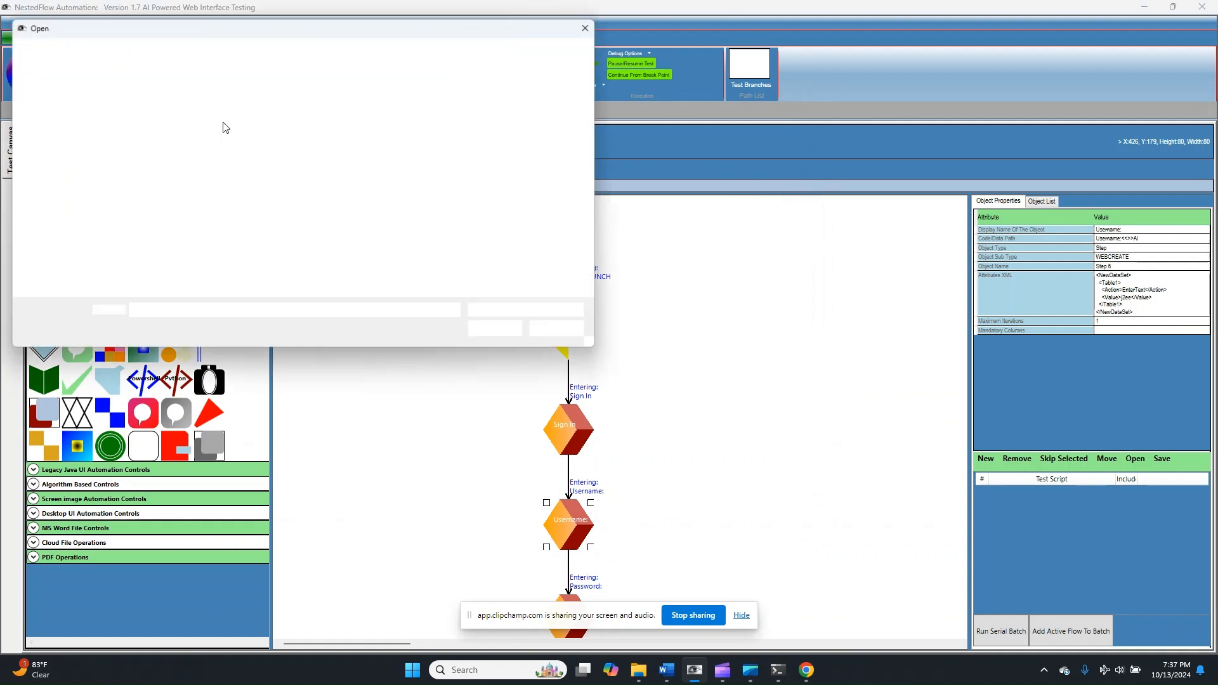
click(178, 118)
double_click(179, 118)
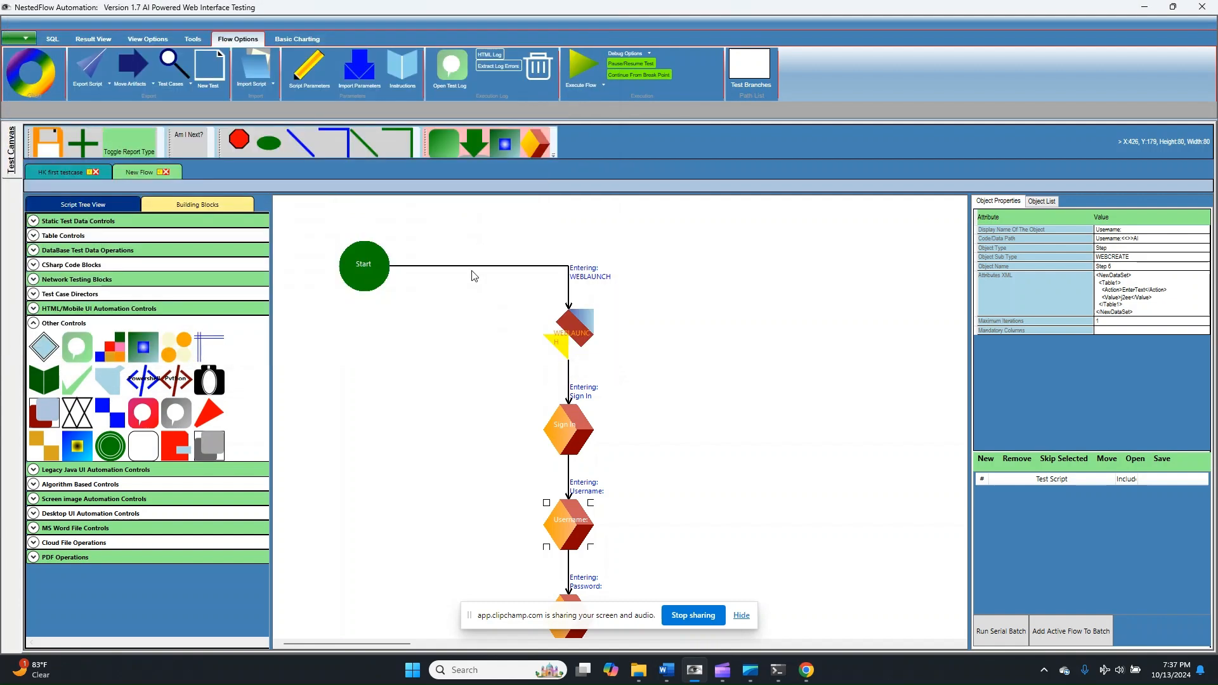
- Check the available web object actions for the Order Number step near the end of the flow, leaving its action as is
scroll(663, 323, down, 5)
scroll(664, 327, down, 5)
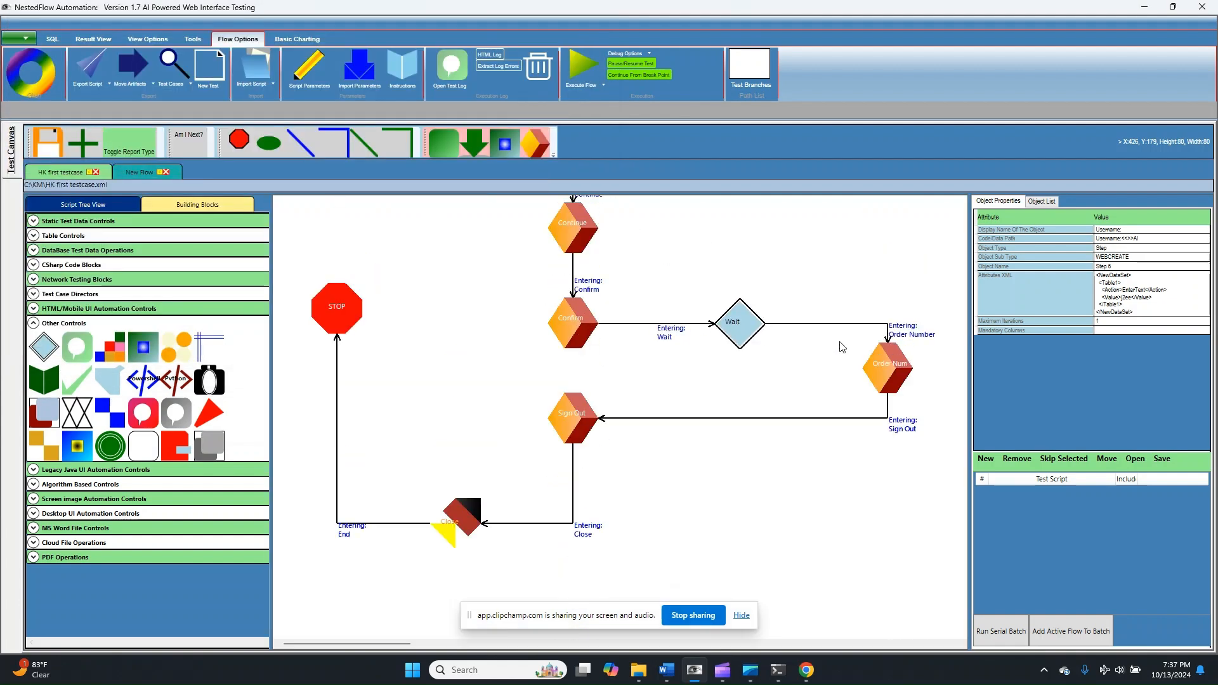
click(877, 370)
right_click(874, 375)
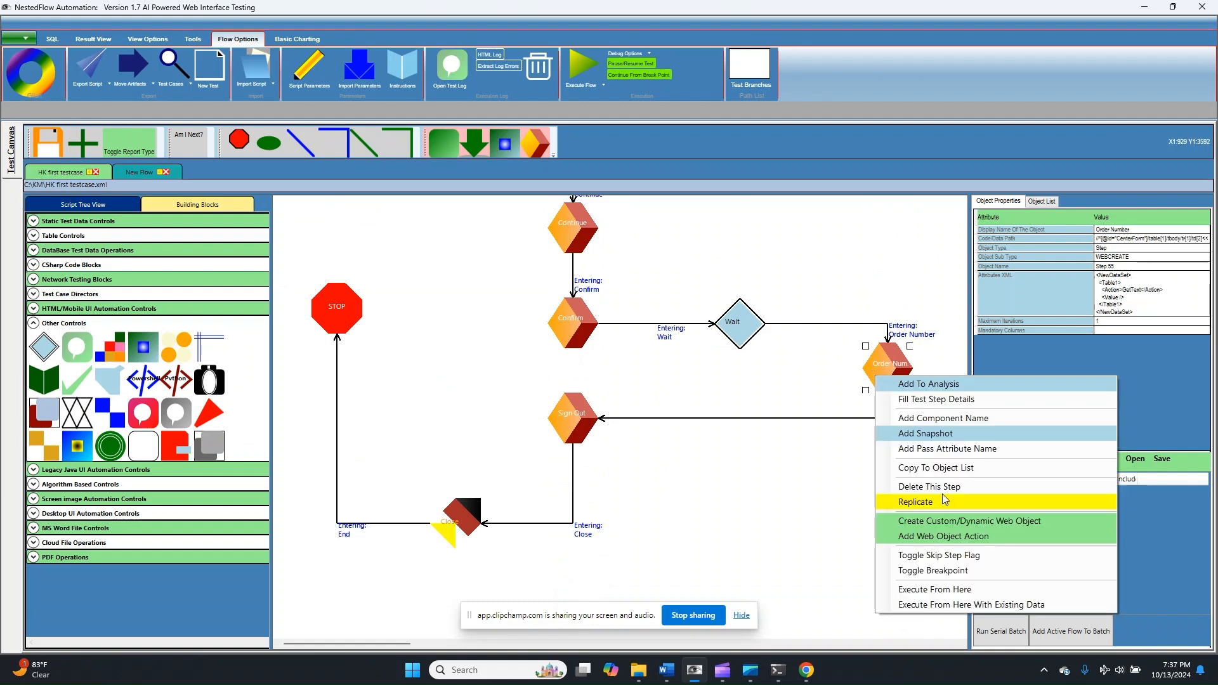
click(922, 535)
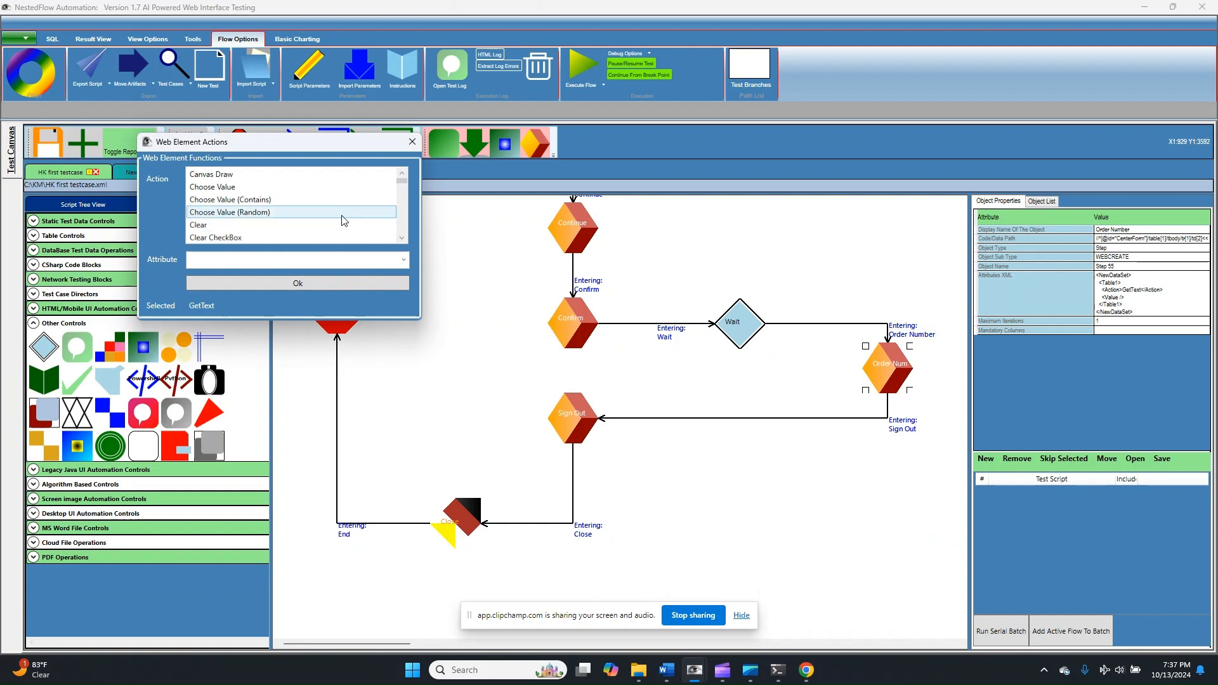
click(412, 141)
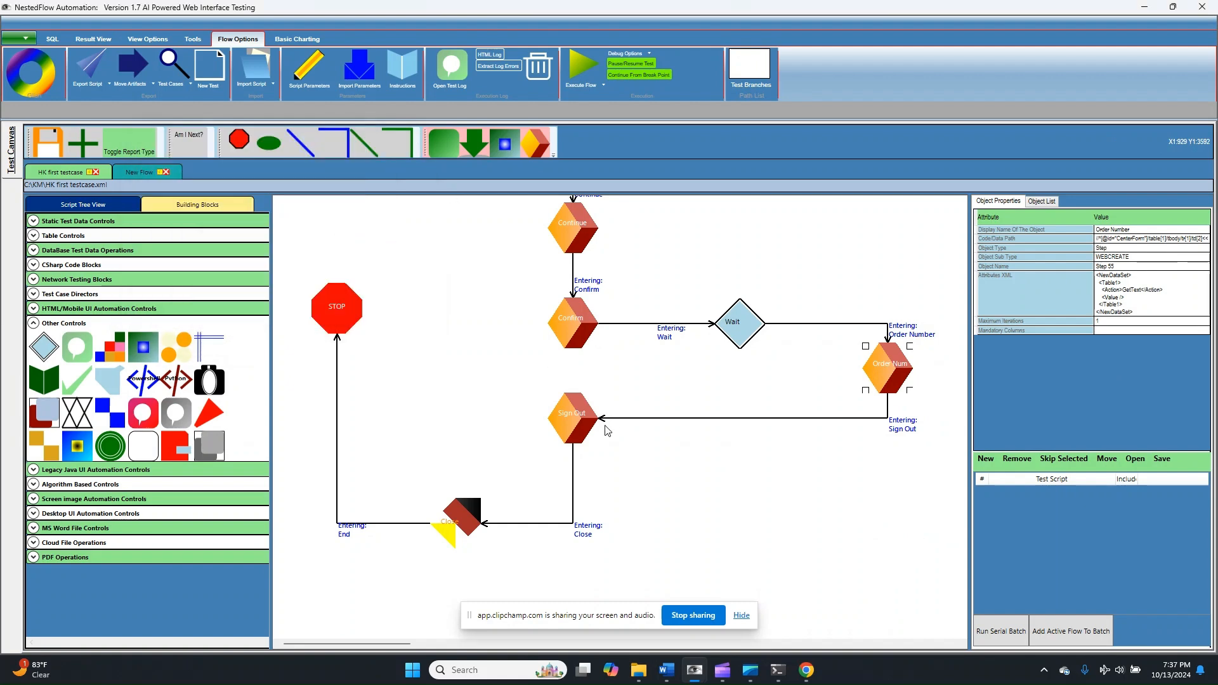
- Set the Order Number step's value pass parameter to Order Number
right_click(563, 415)
right_click(892, 379)
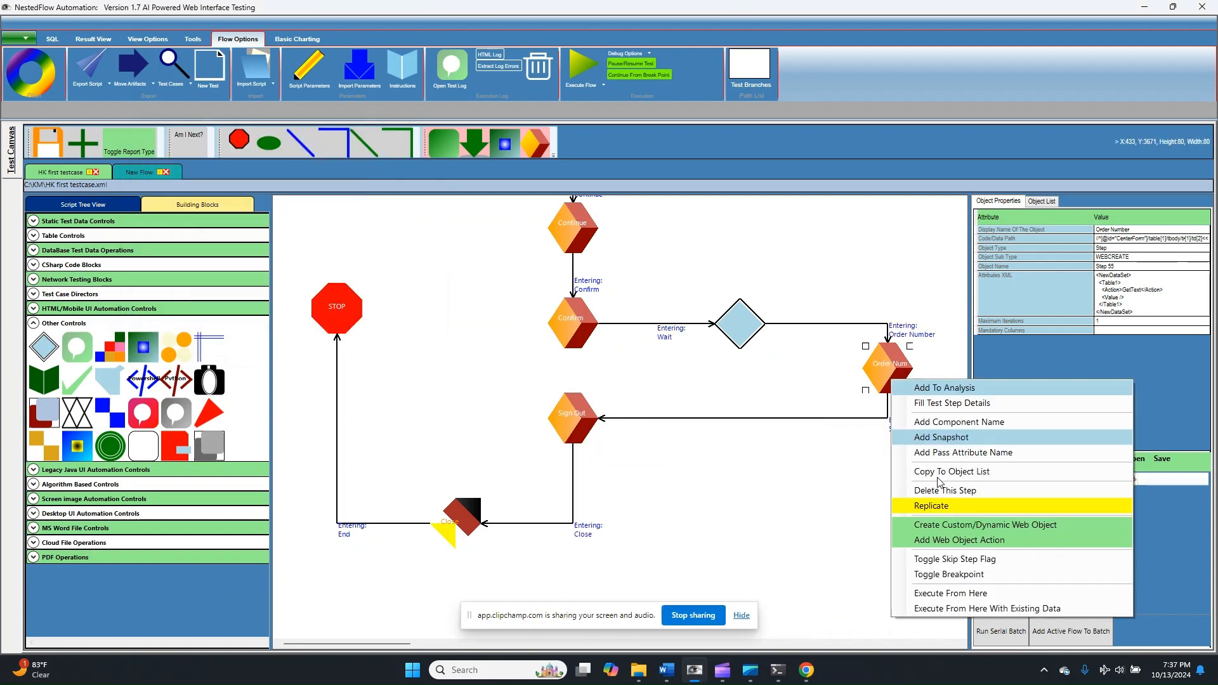
click(938, 453)
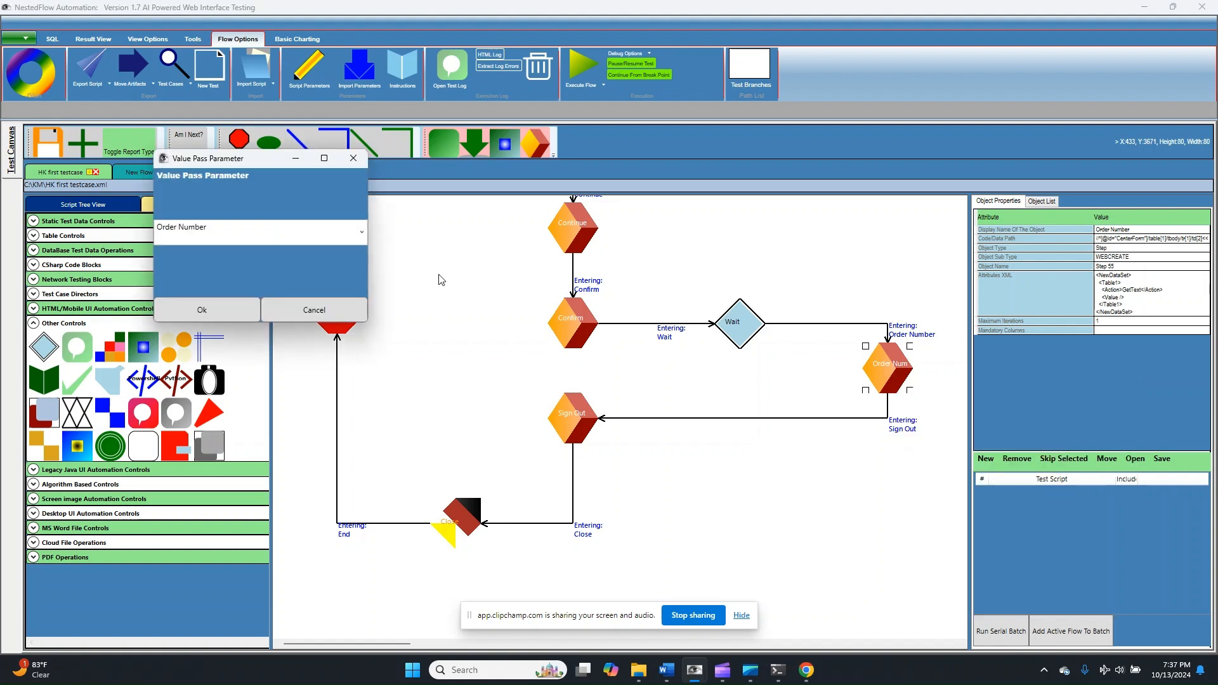
click(238, 310)
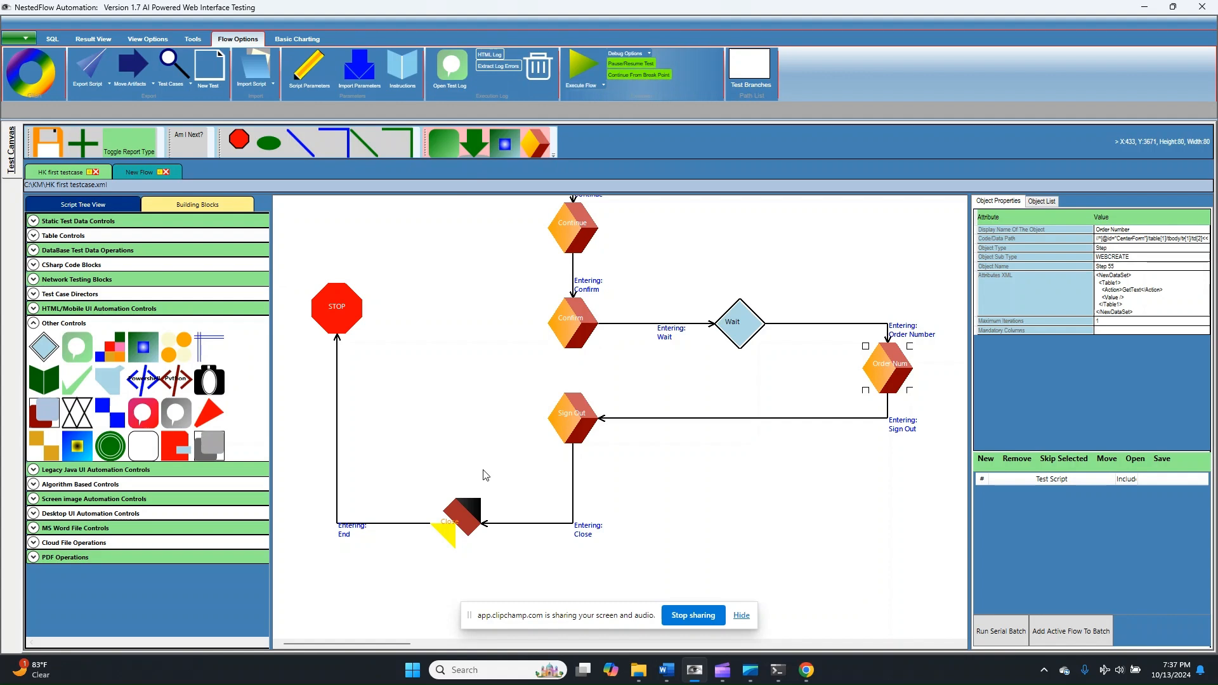
- Execute the HK first testcase flow and check the captured order number in its output parameters
click(577, 66)
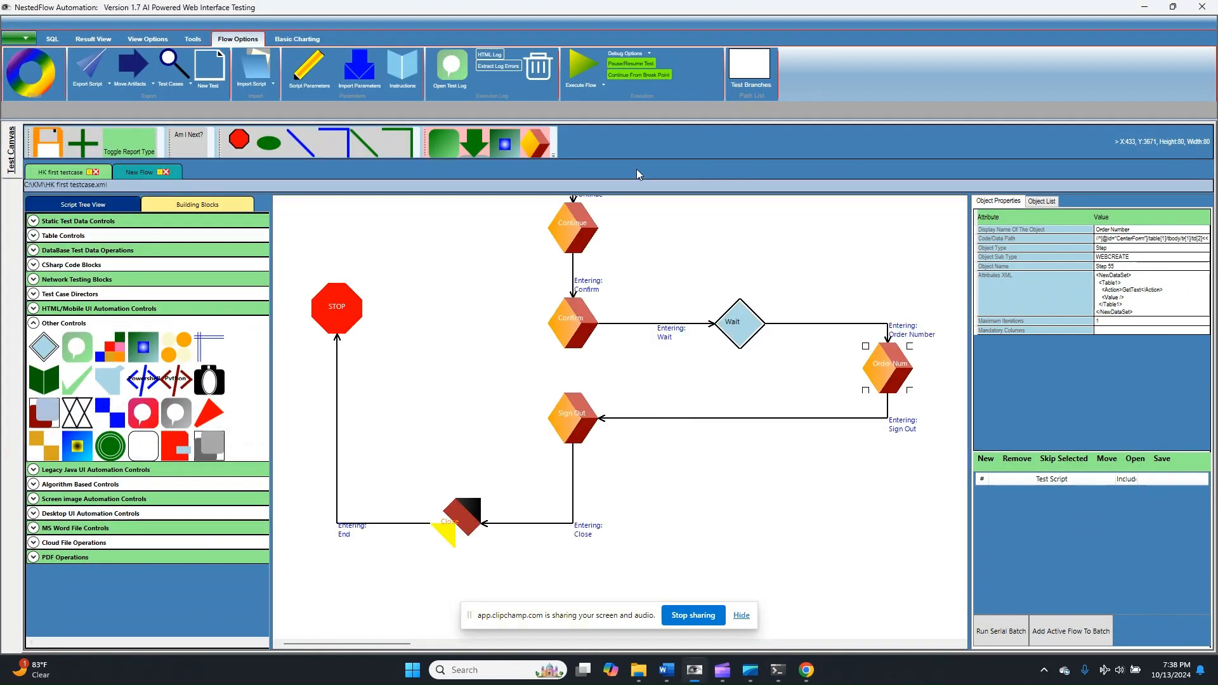
click(604, 85)
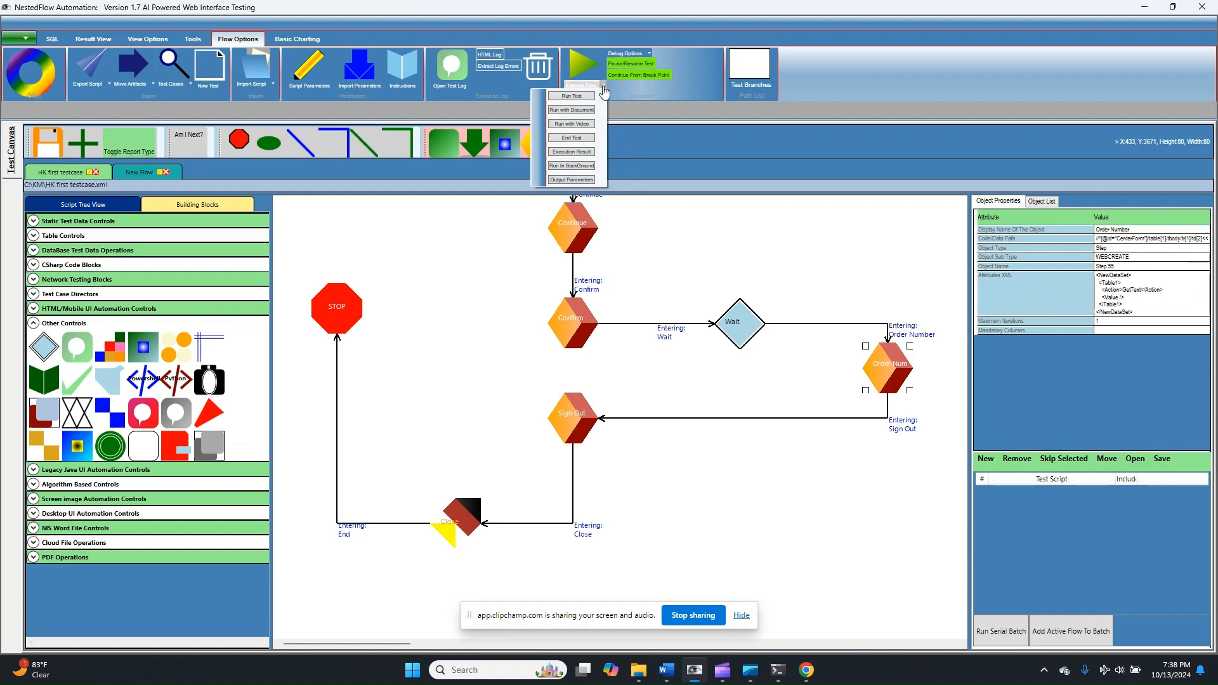
click(571, 180)
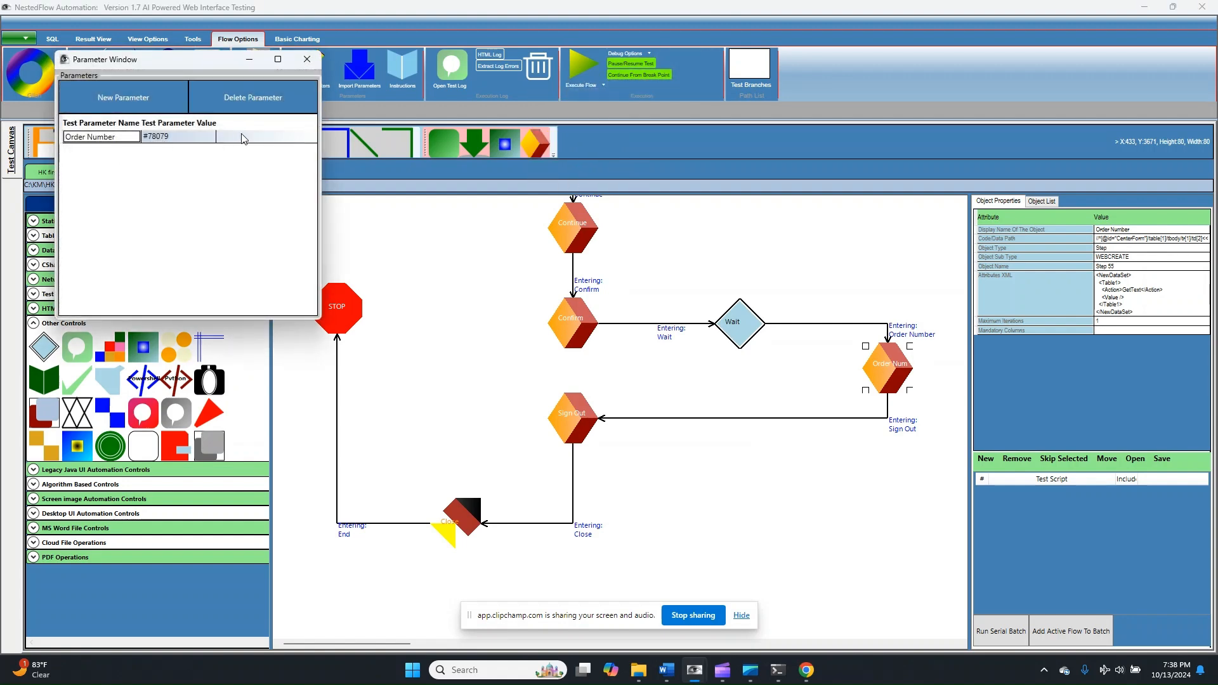
click(307, 60)
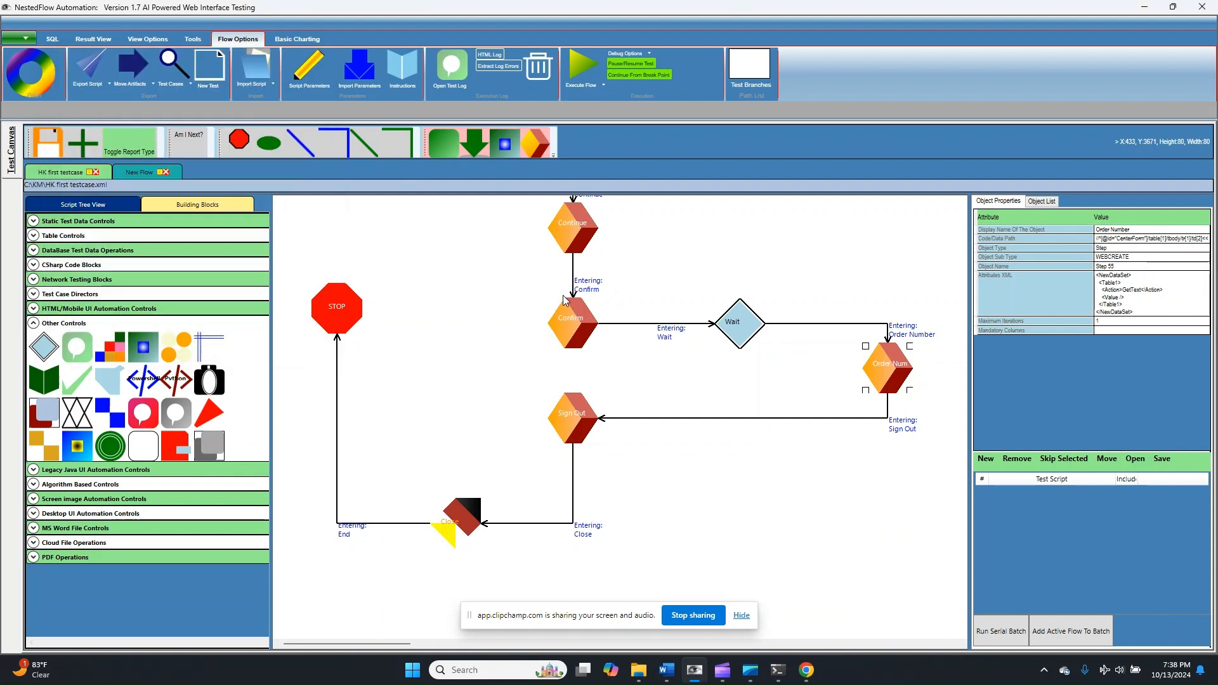